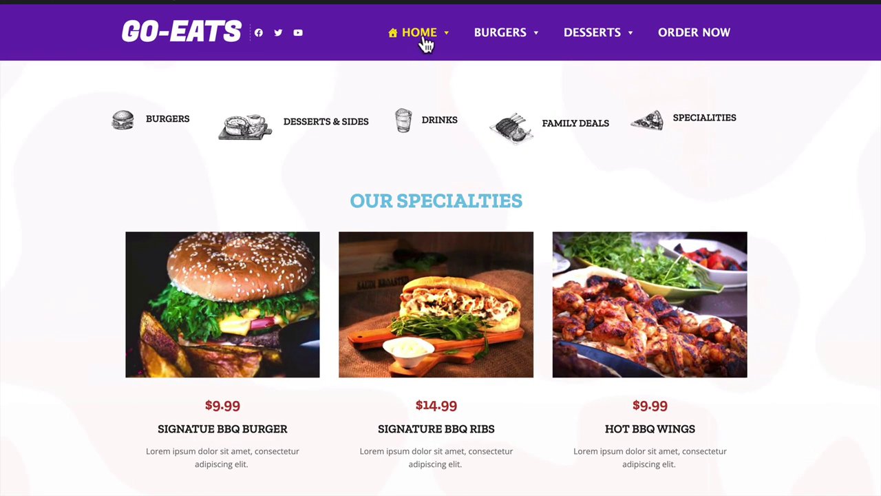
Examine the Home, Burgers and Desserts drop-downs in the desktop site's header menu.
mouse_move(425, 41)
mouse_move(600, 46)
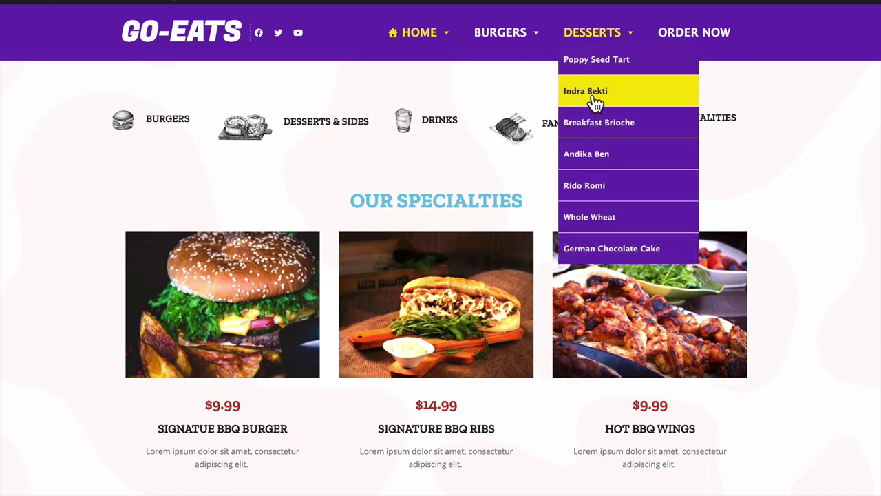
mouse_move(539, 43)
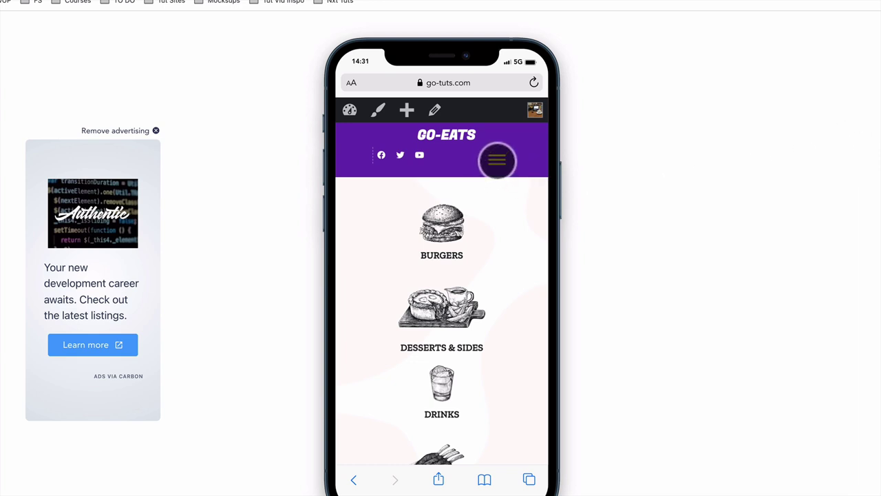
Check the site menu in the phone preview by expanding its Burgers and Desserts submenus.
click(497, 160)
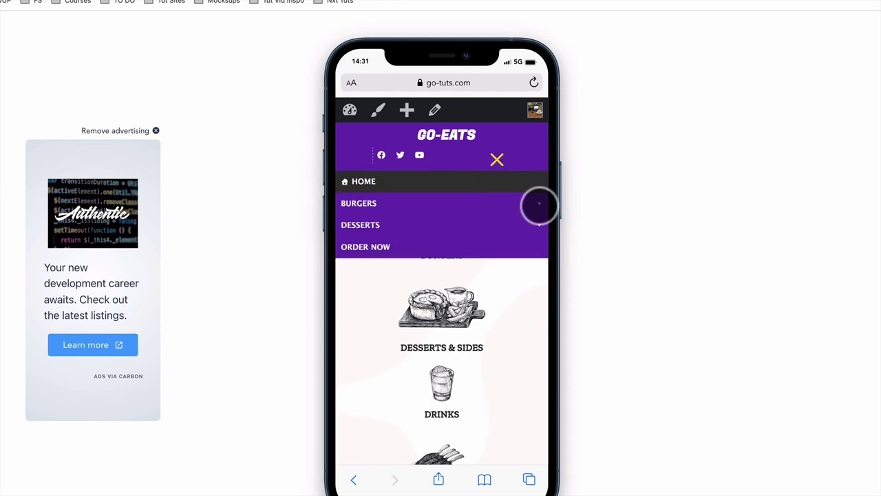
click(539, 203)
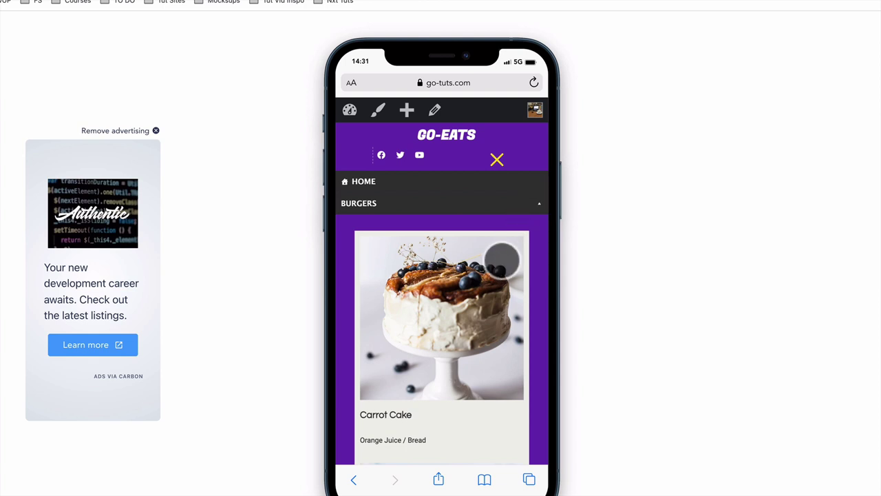
drag(487, 279, 487, 273)
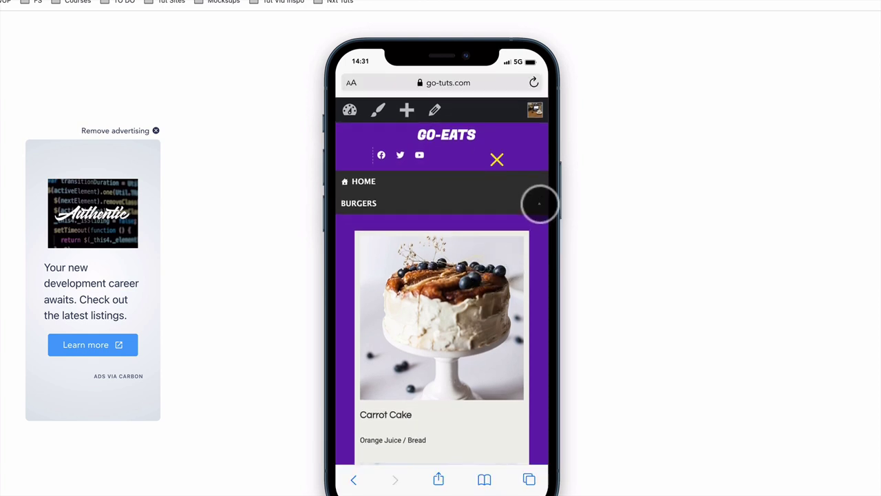
click(539, 203)
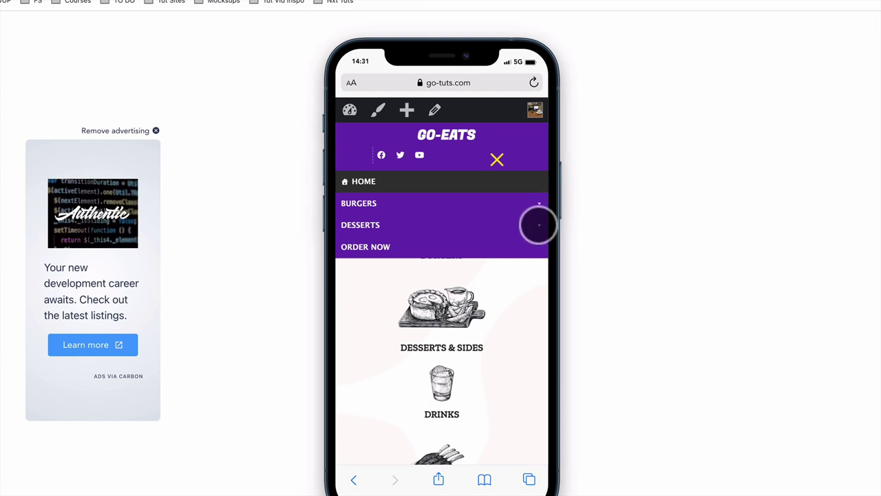
click(538, 224)
drag(489, 266, 464, 276)
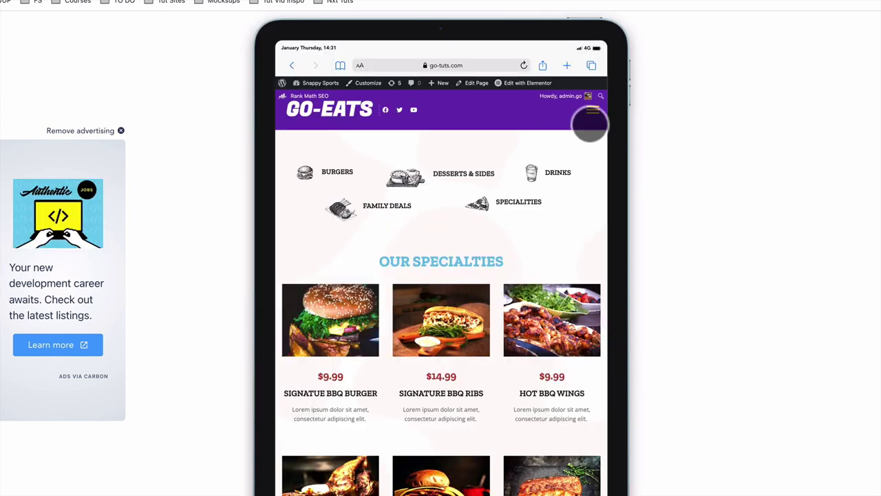
Check the site menu in the tablet preview, expanding and collapsing the Burgers and Desserts submenus.
click(592, 110)
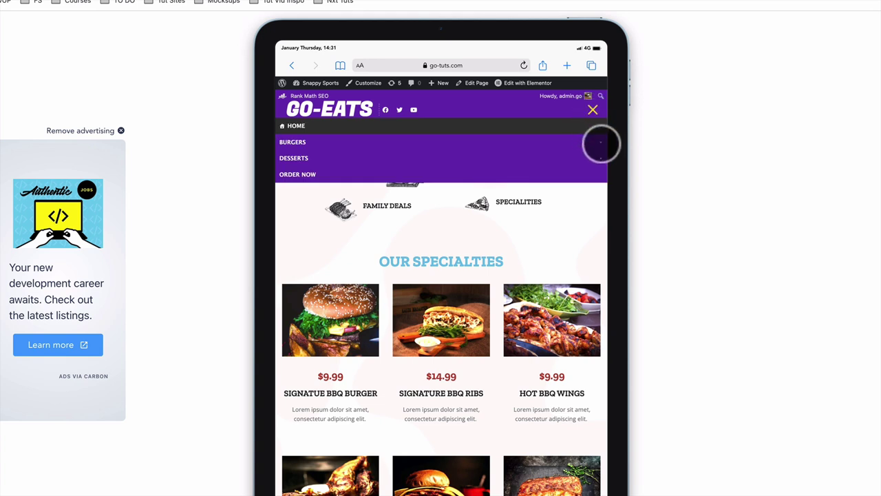
click(601, 143)
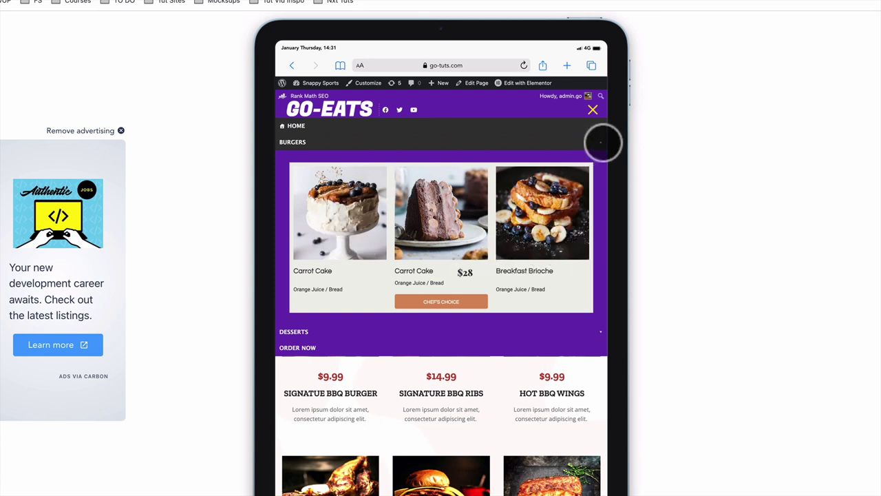
click(601, 142)
click(600, 158)
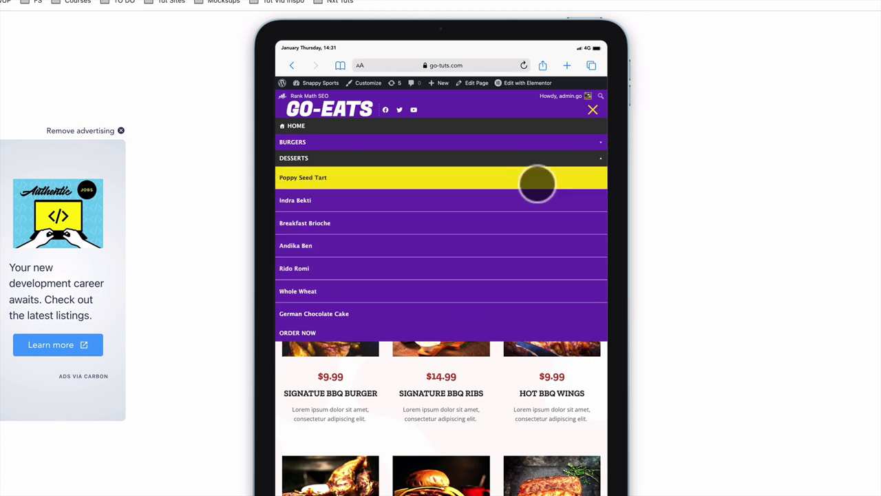
click(600, 159)
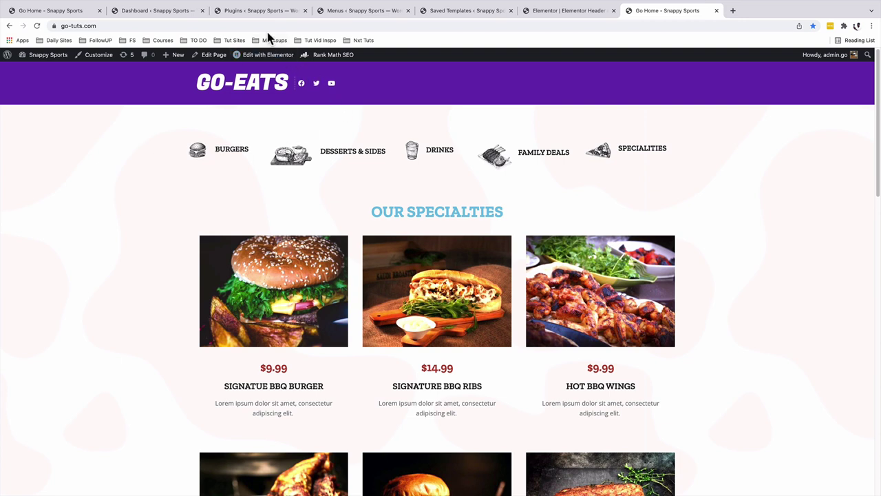
Search the WordPress plugins for "max mega menu", then install and activate Max Mega Menu.
click(251, 10)
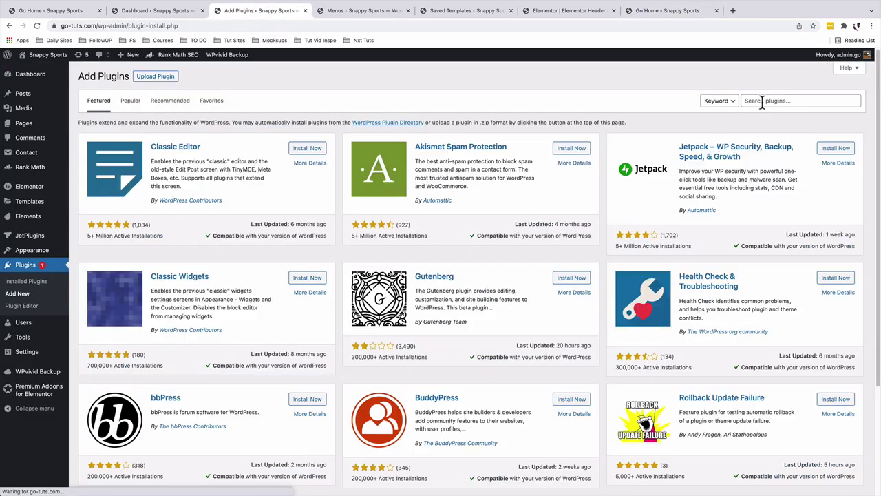
click(762, 101)
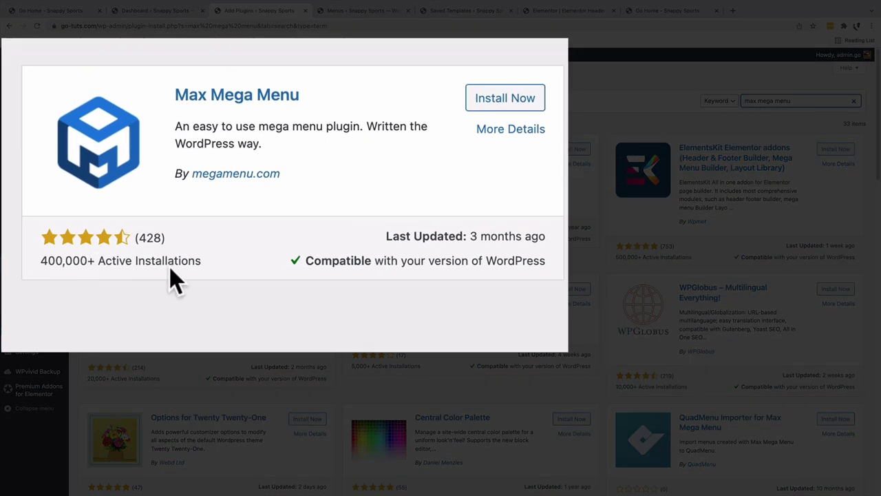
click(513, 101)
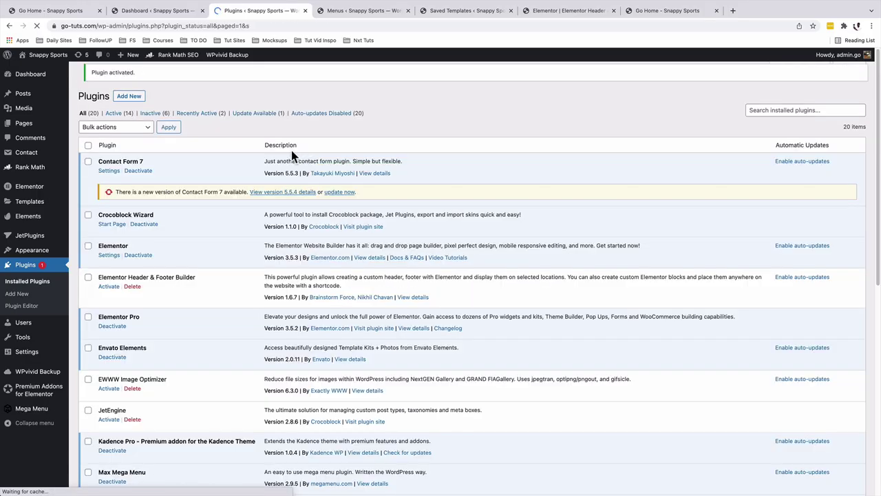
mouse_move(17, 416)
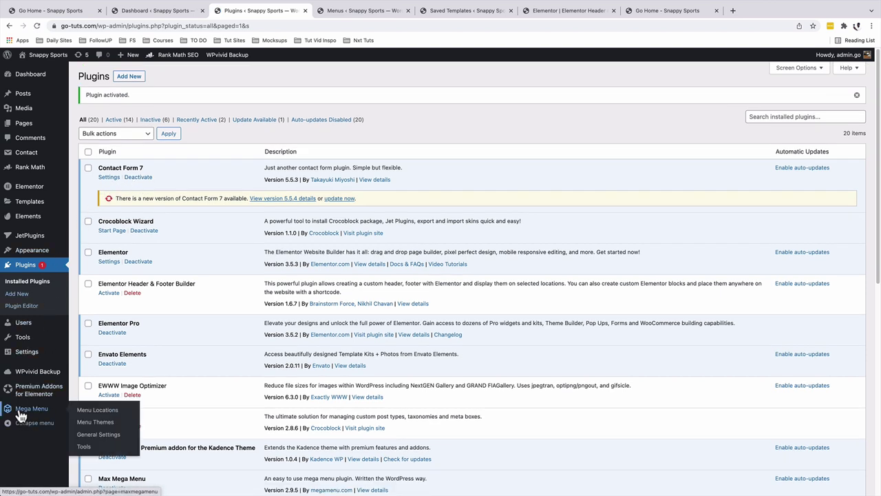
Compare the Main Menu's items and sub items in the WordPress menu structure with the drop-downs on the live home page.
click(357, 12)
scroll(431, 266, down, 2)
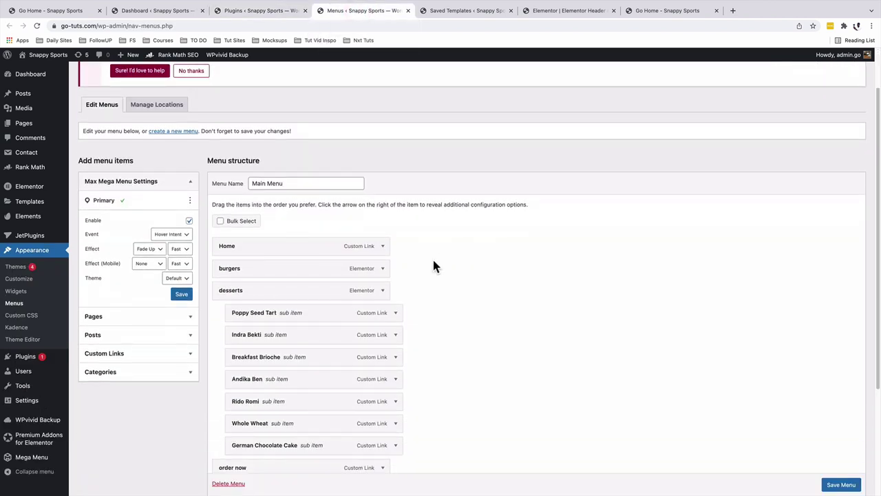
scroll(433, 265, down, 1)
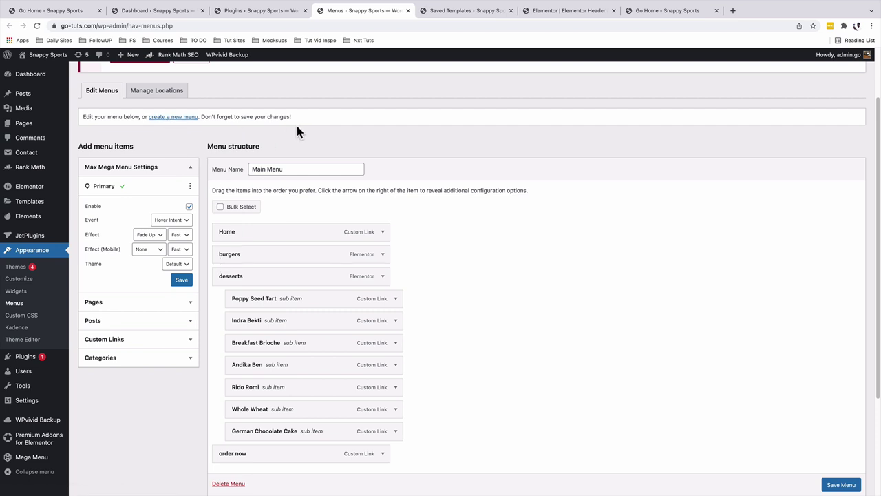
key(ctrl+1)
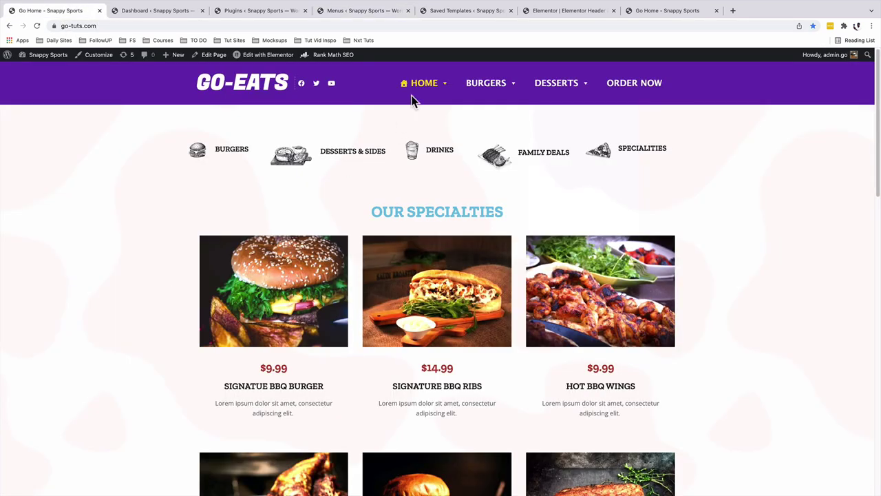
mouse_move(418, 94)
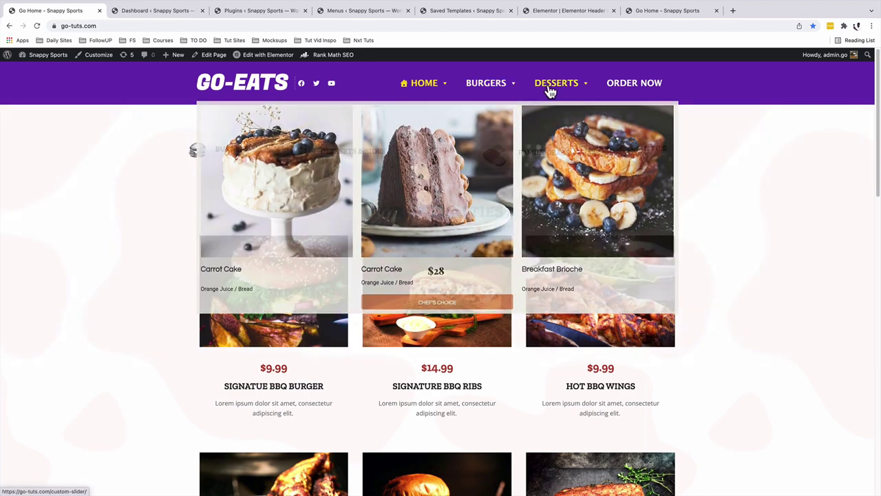
key(ctrl+4)
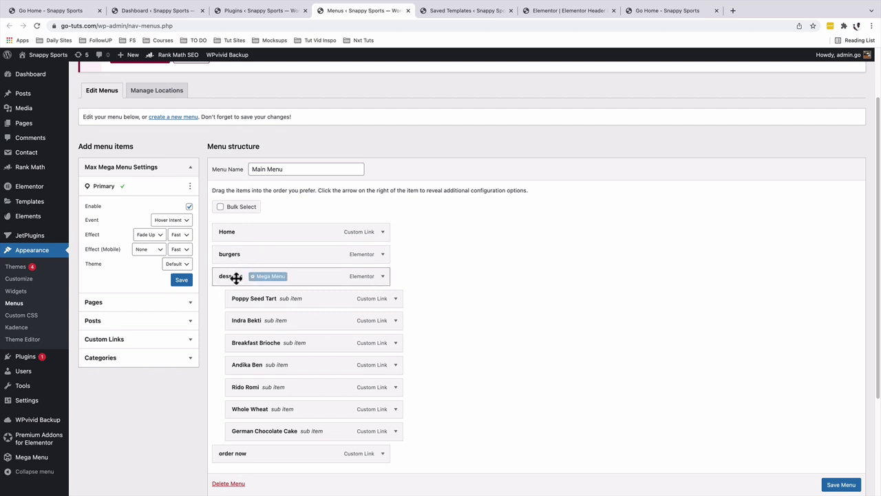
mouse_move(255, 462)
mouse_move(301, 284)
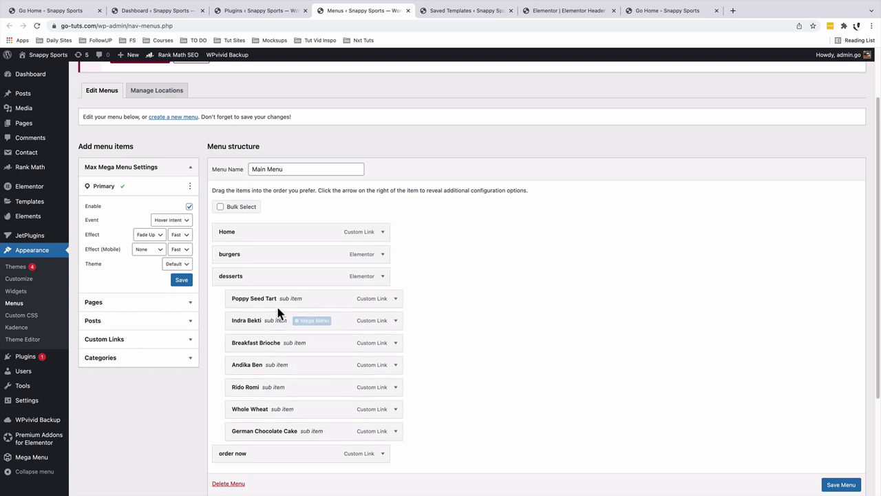
mouse_move(268, 309)
View the Elementor saved templates list and the Burgers and Desserts mega menus on the live home page.
click(438, 12)
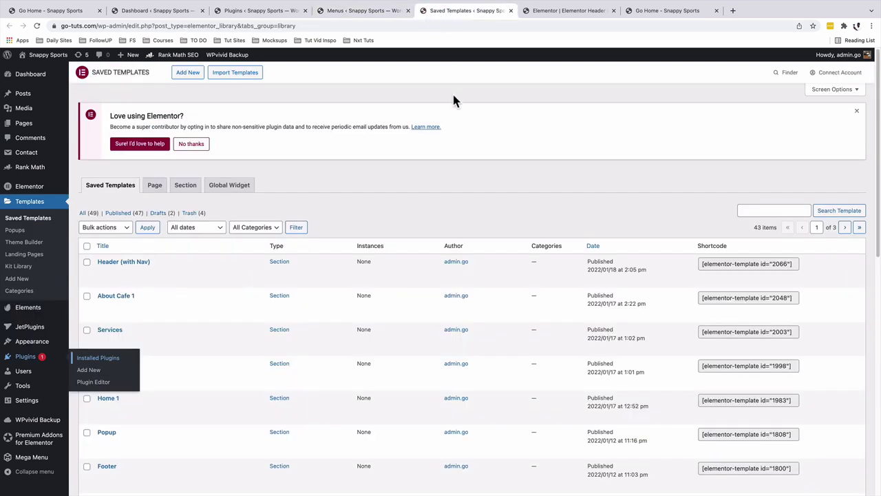
click(69, 11)
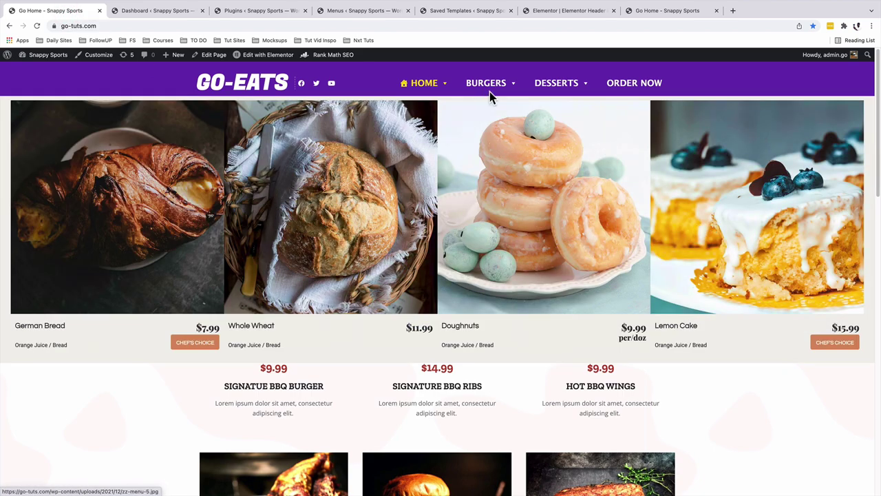
mouse_move(488, 90)
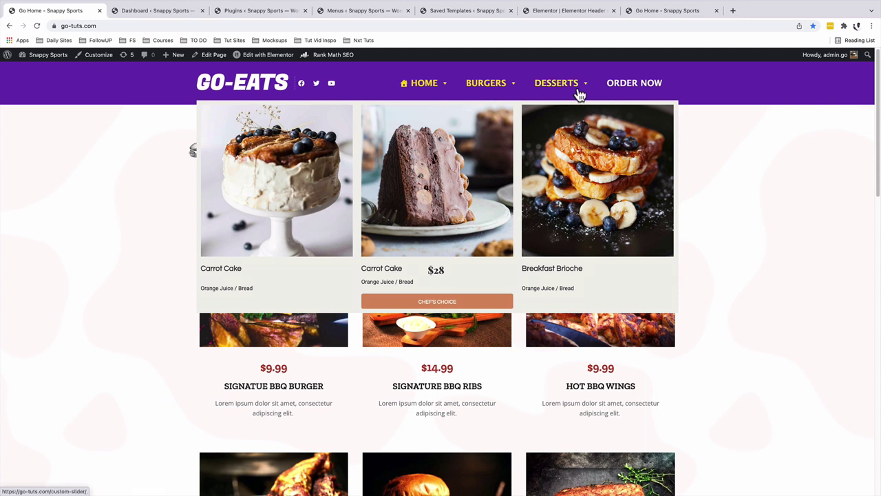
mouse_move(576, 92)
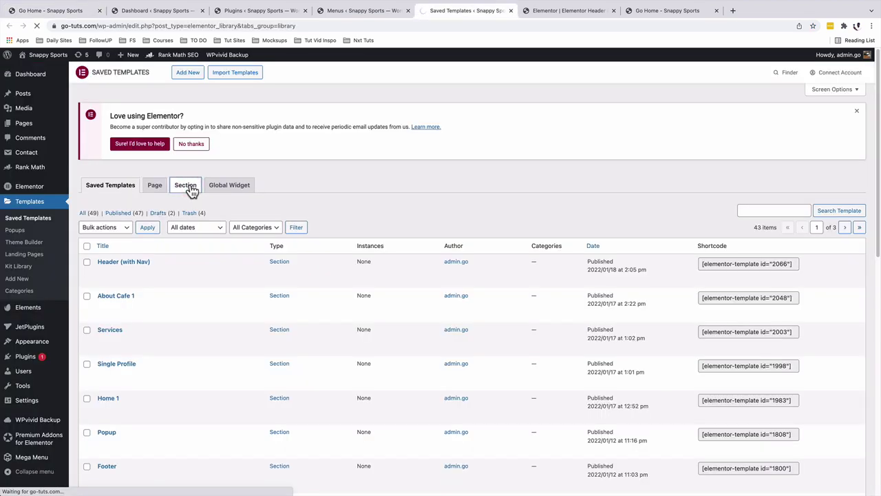
click(186, 186)
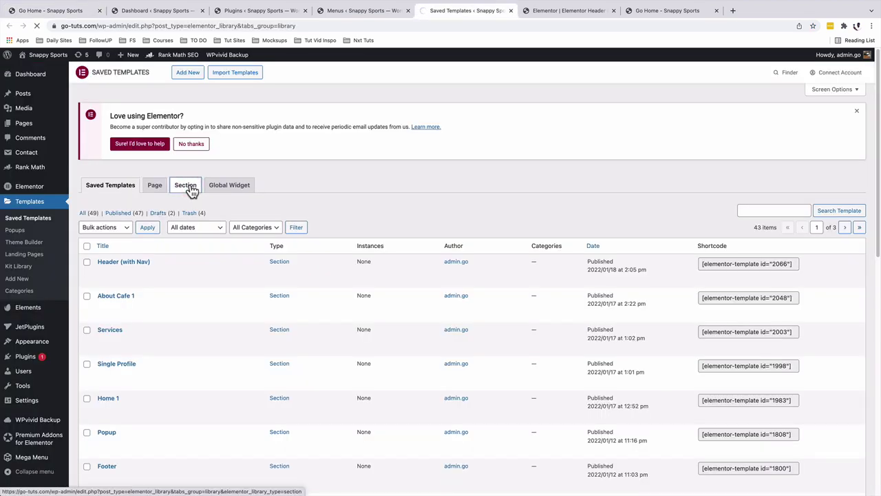
click(185, 74)
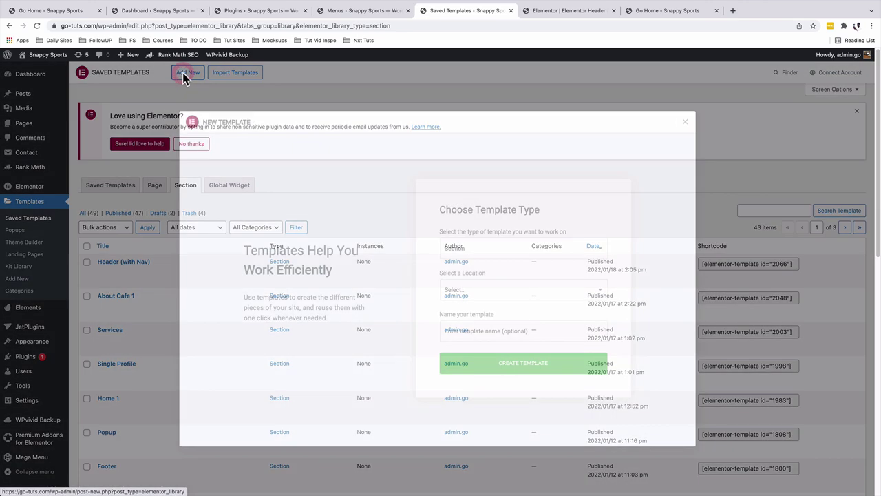
click(473, 253)
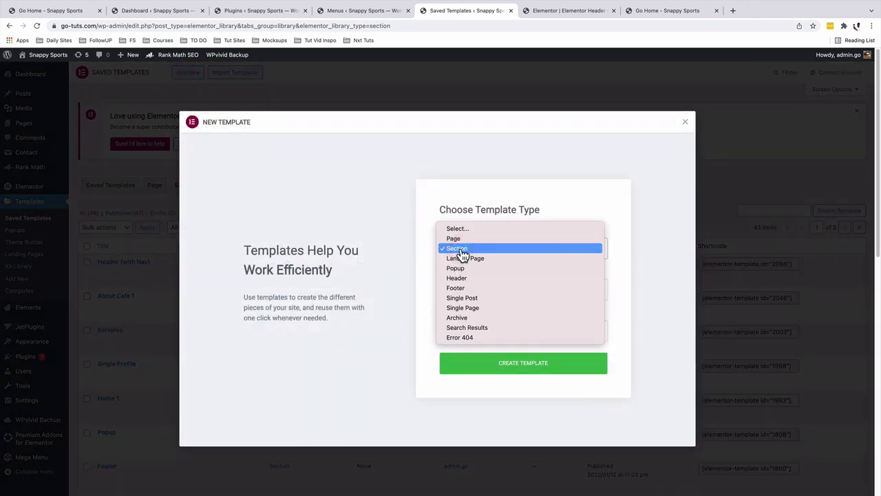
click(462, 250)
click(465, 335)
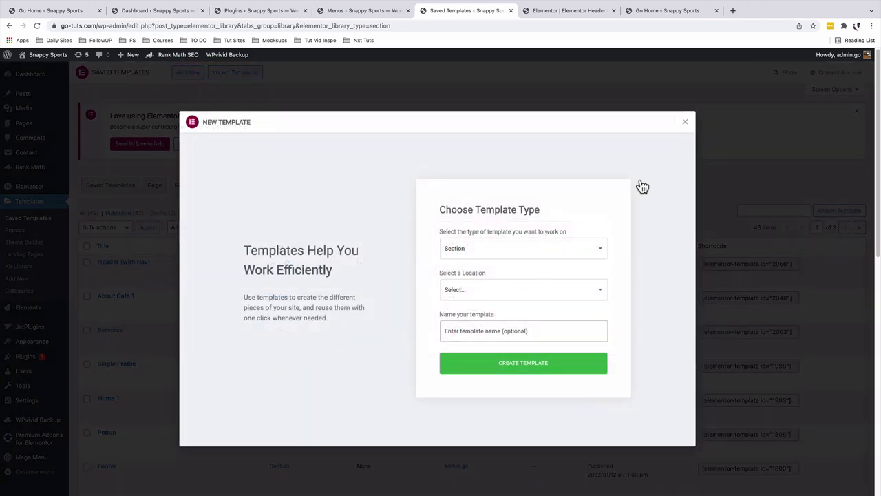
click(684, 123)
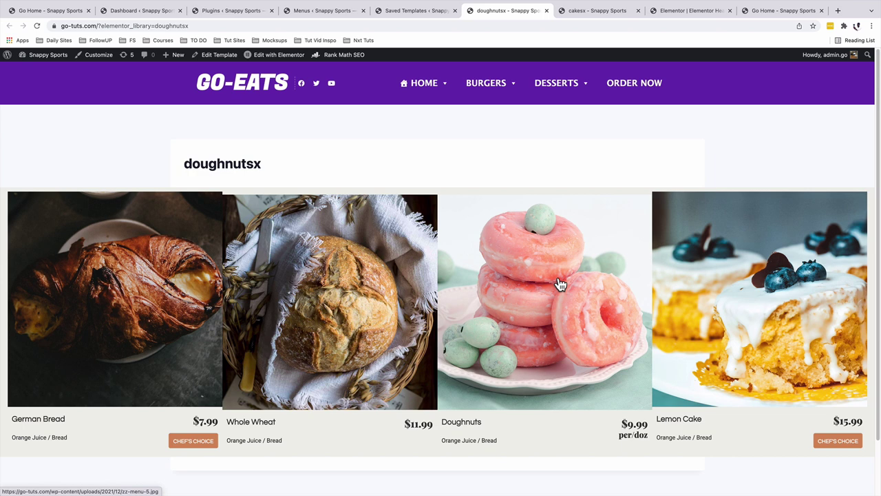
View the published cakesx template page and return to the doughnutsx template page.
click(581, 11)
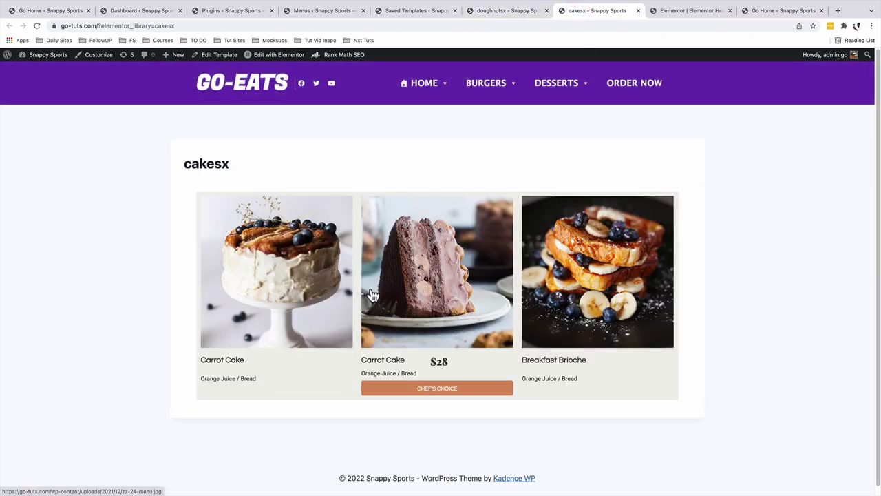
key(ctrl+shift+Tab)
Open the doughnutsx template in Elementor, inspect its section's Content Width options, and preview the section across the whole window.
mouse_move(274, 61)
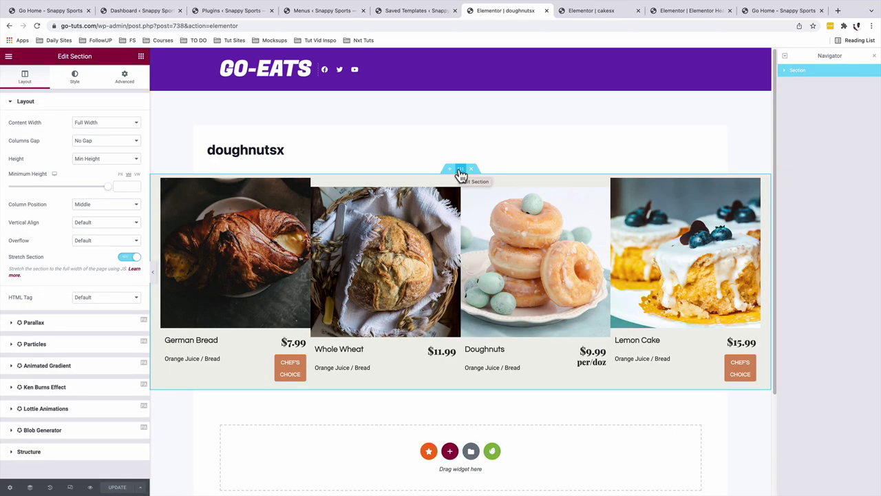
click(83, 123)
click(85, 122)
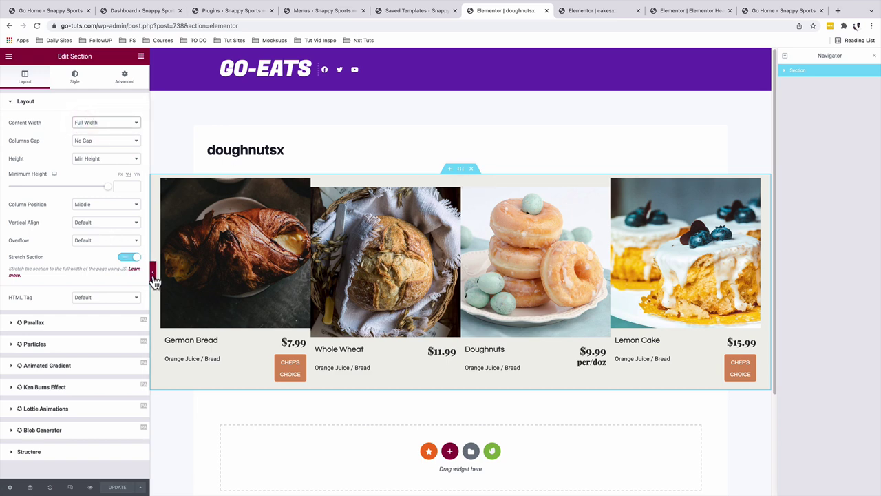
click(152, 271)
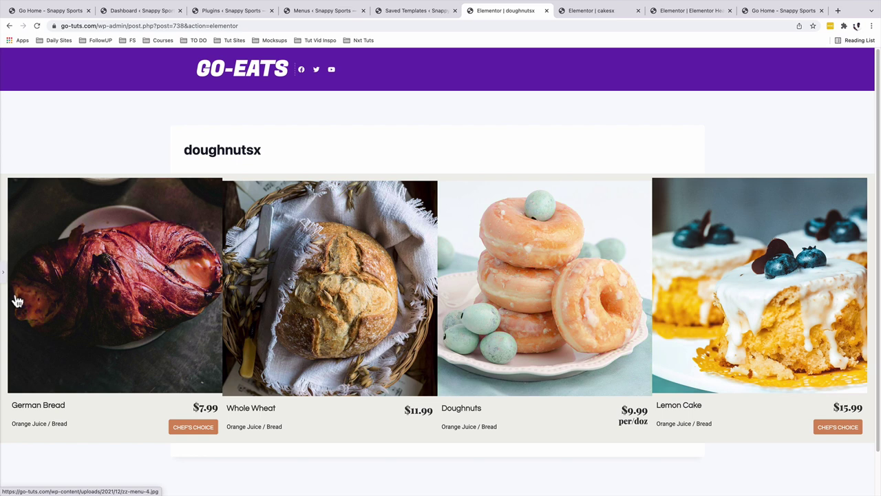
click(3, 276)
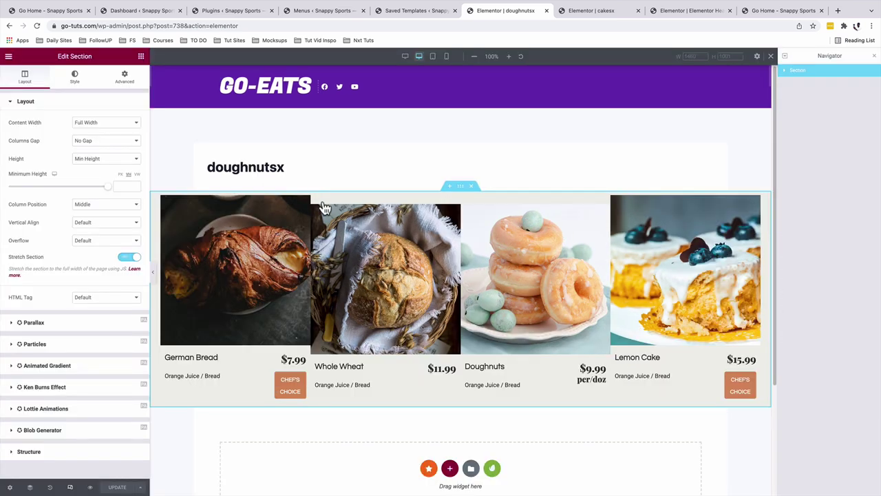
Preview the doughnutsx template at tablet and mobile sizes, and close its editor.
click(433, 58)
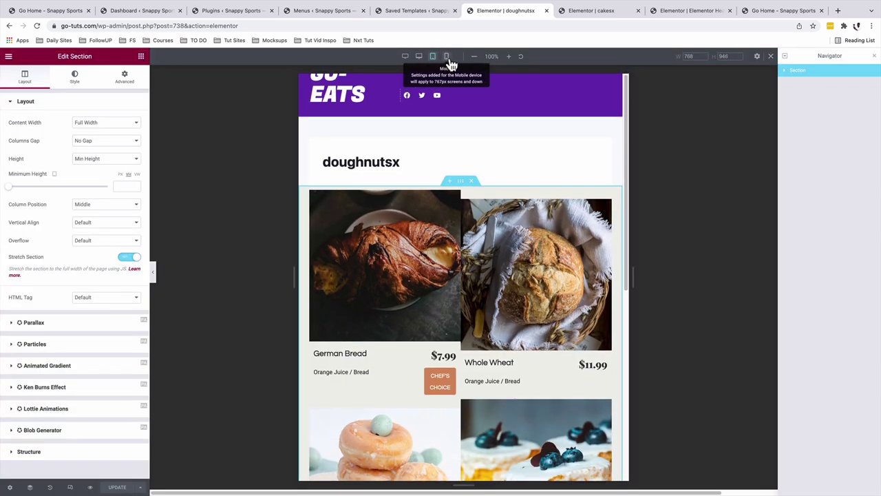
click(447, 59)
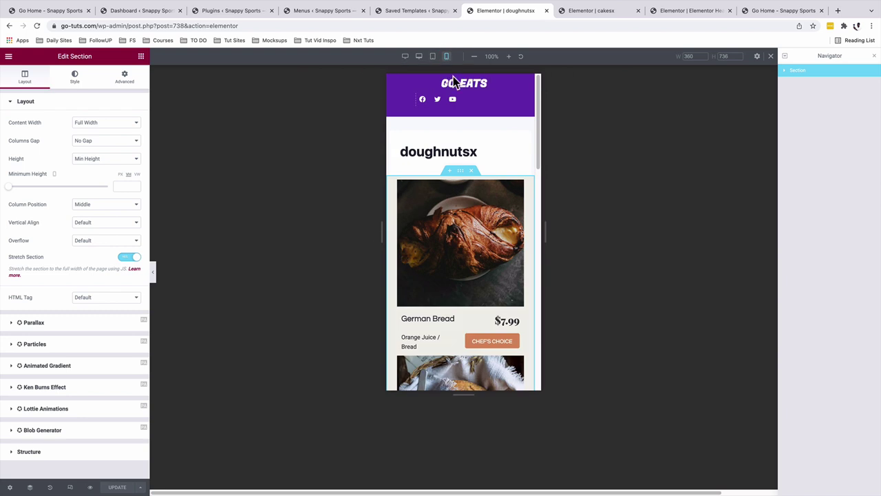
click(546, 10)
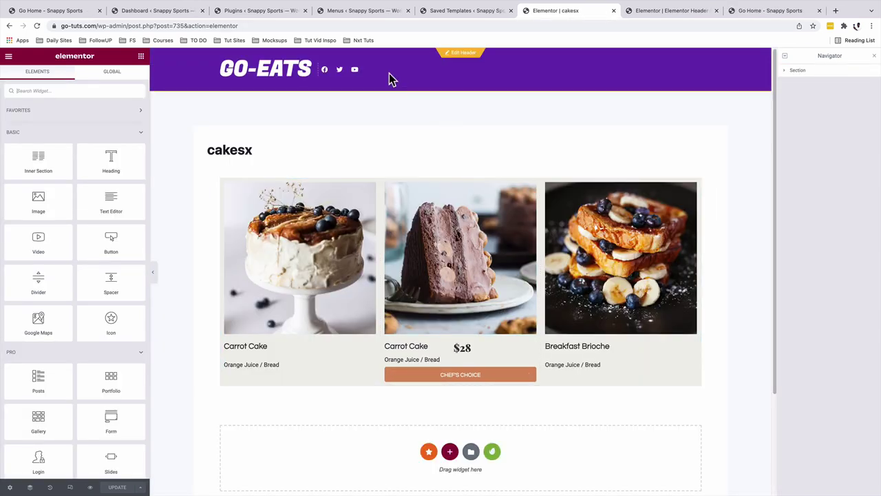
Compare the Burgers drop-down on the live home page with the cakesx template, inspect its section and inner section layout settings, and close the template.
click(74, 15)
mouse_move(501, 88)
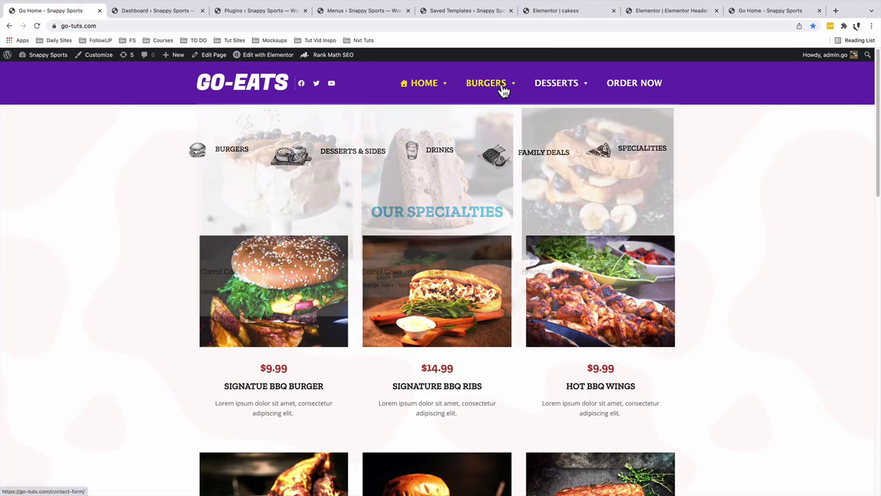
key(super+6)
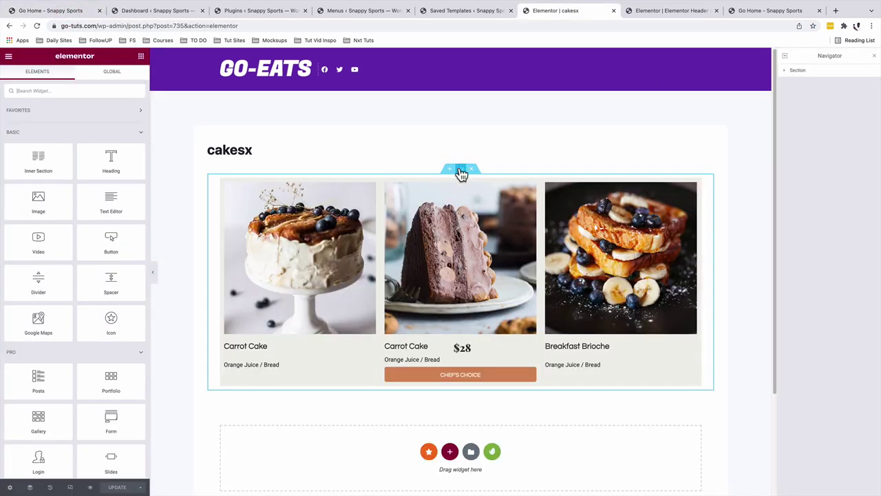
click(460, 169)
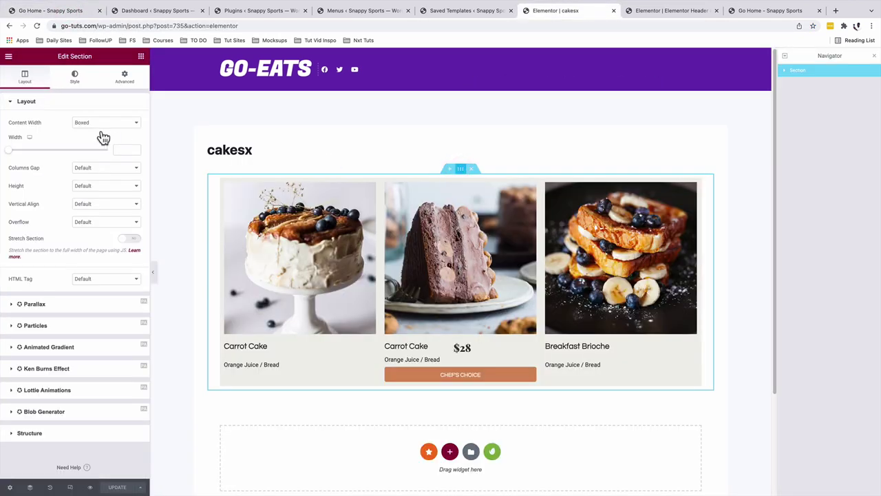
click(457, 178)
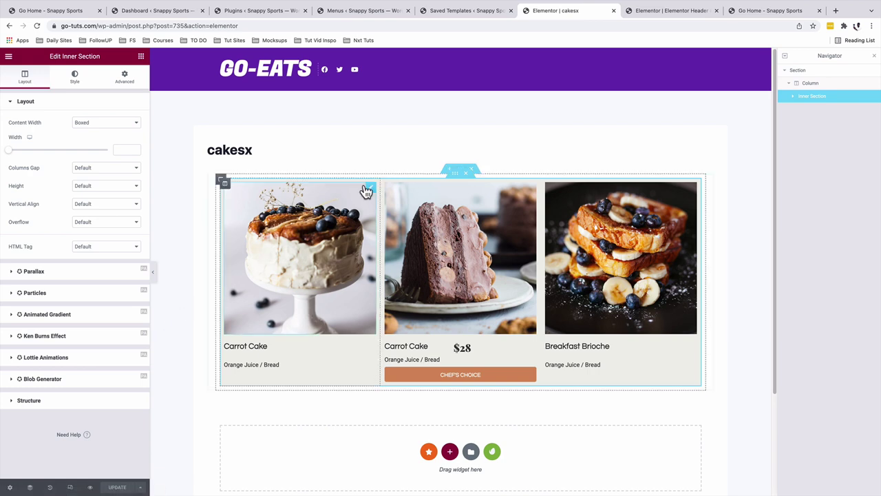
click(613, 10)
Add the Max Mega Menu widget to the empty column beside the social icons in the Elementor header.
click(643, 14)
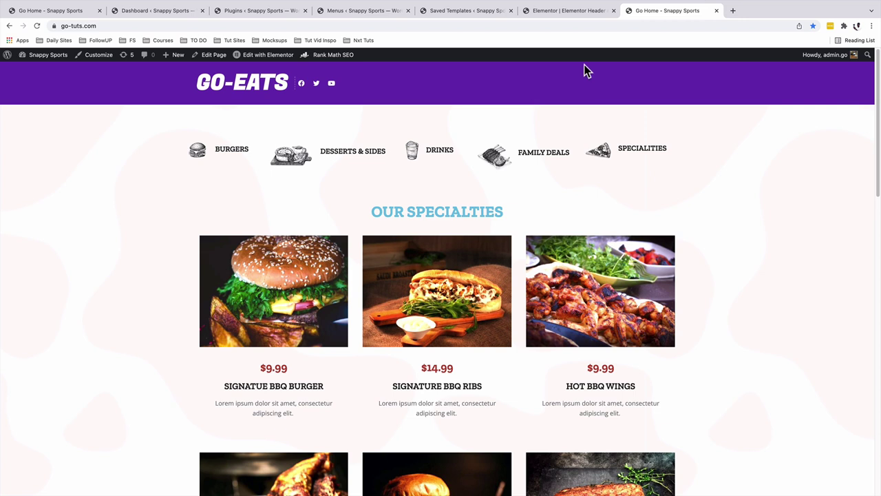
click(544, 12)
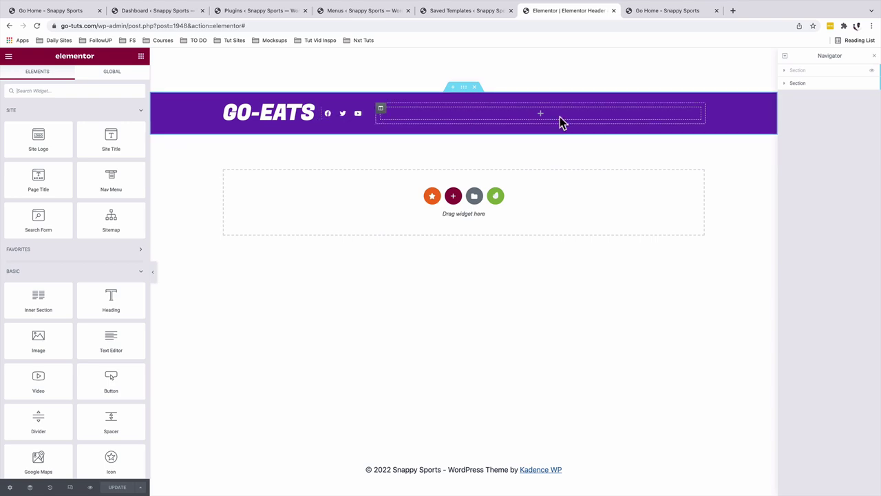
scroll(110, 261, down, 15)
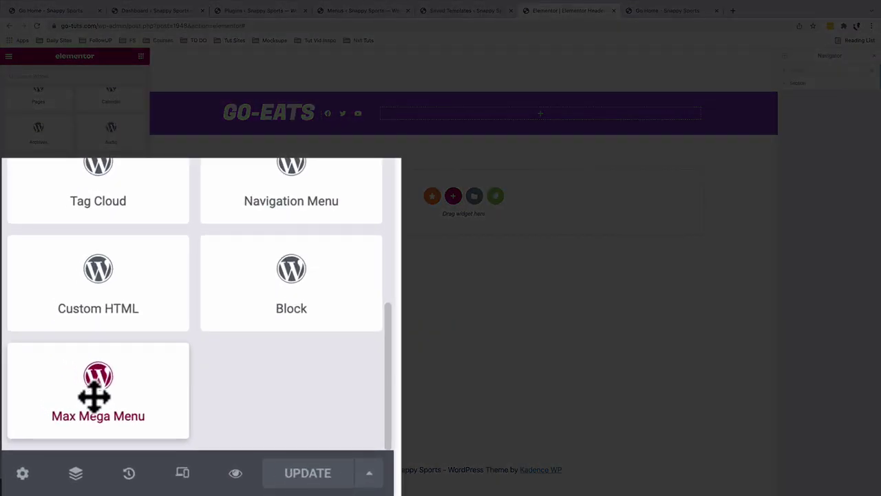
drag(94, 395, 574, 120)
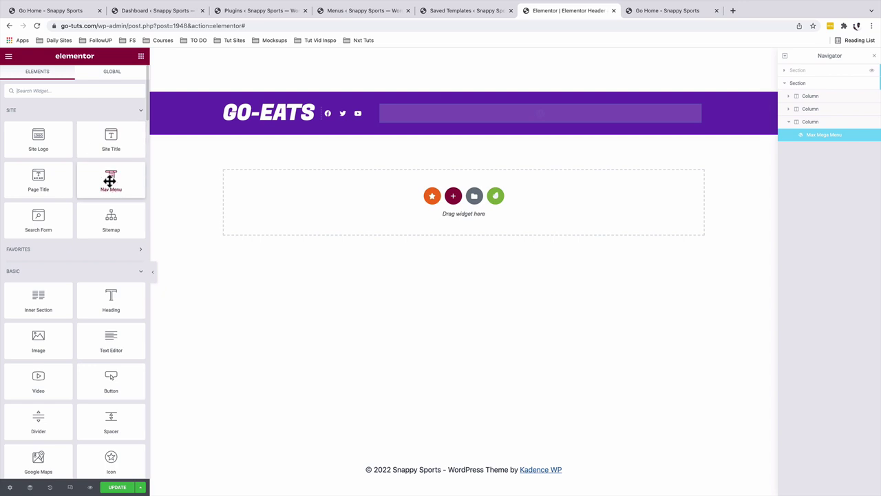
Set the header's Max Mega Menu widget to the Primary menu location.
click(607, 112)
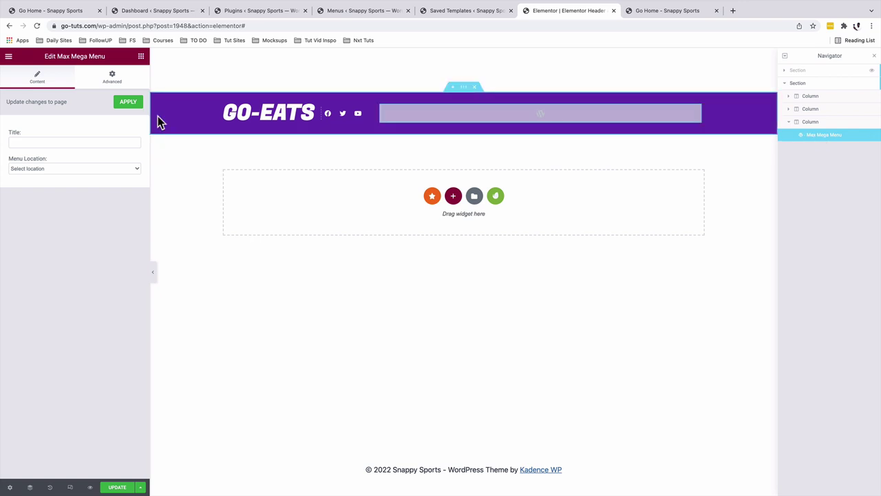
click(25, 170)
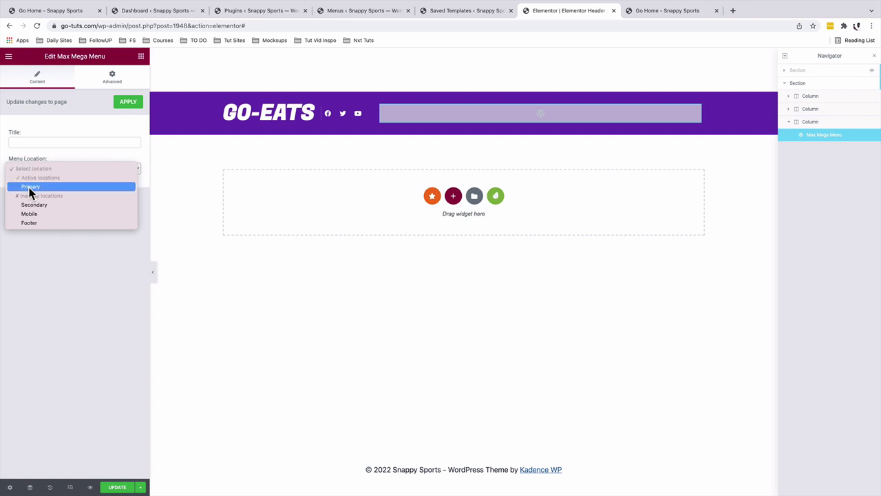
click(30, 187)
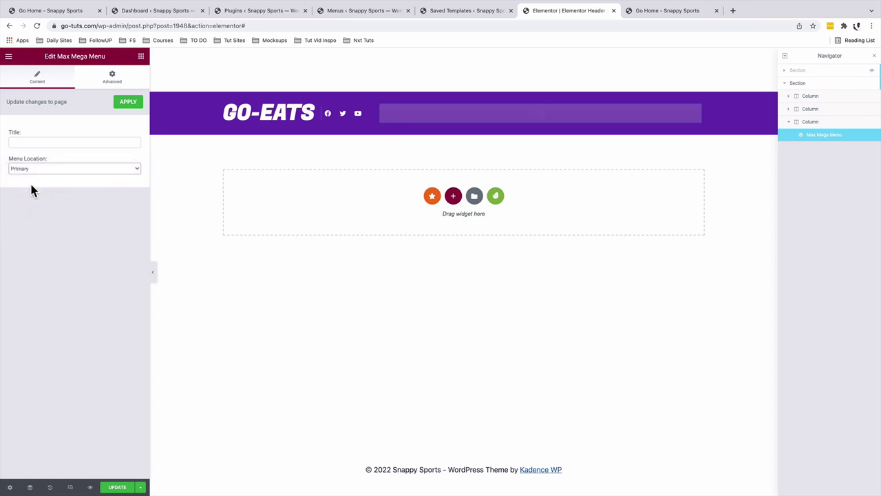
Check the Main Menu's name, items and display location in the WordPress menu settings.
click(363, 13)
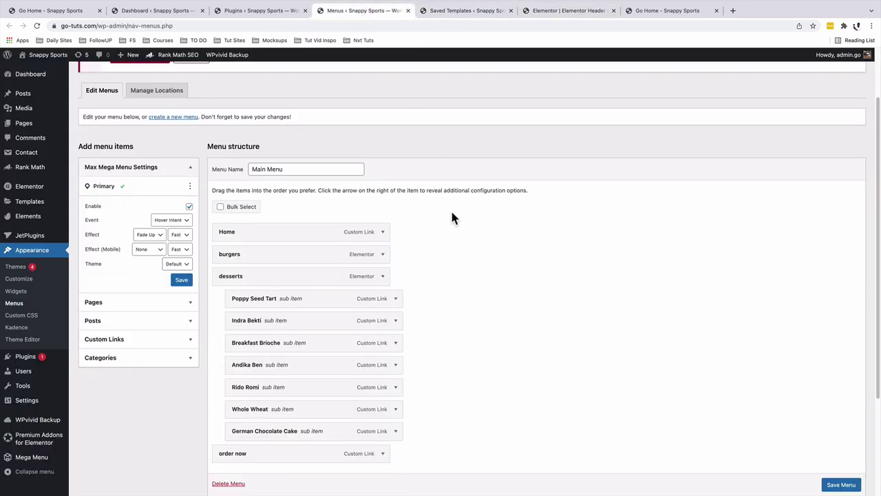
scroll(463, 252, down, 3)
scroll(417, 200, up, 3)
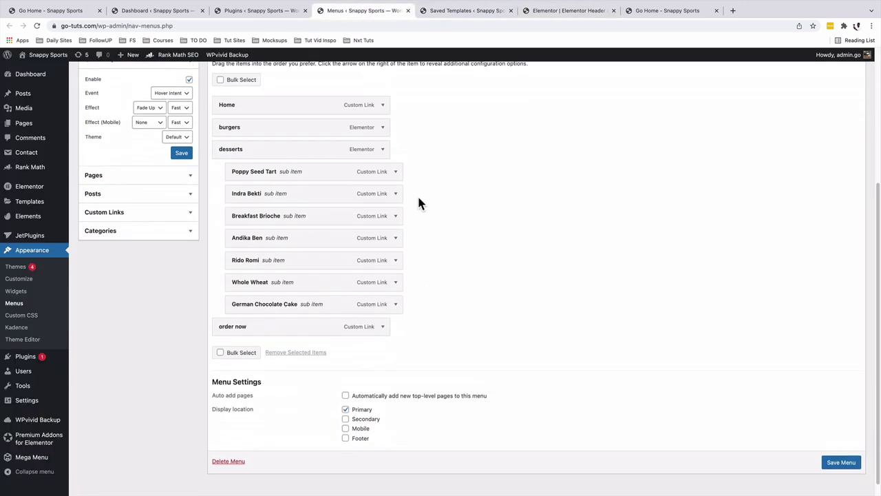
triple_click(278, 174)
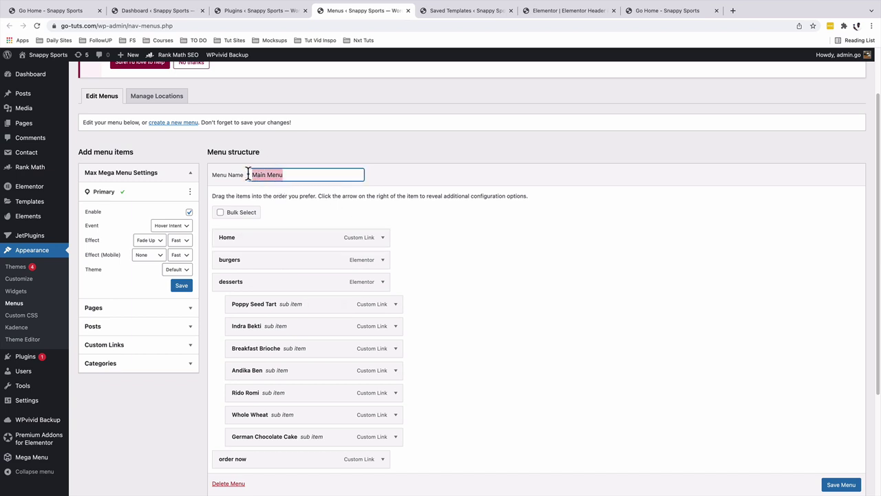
scroll(468, 249, down, 3)
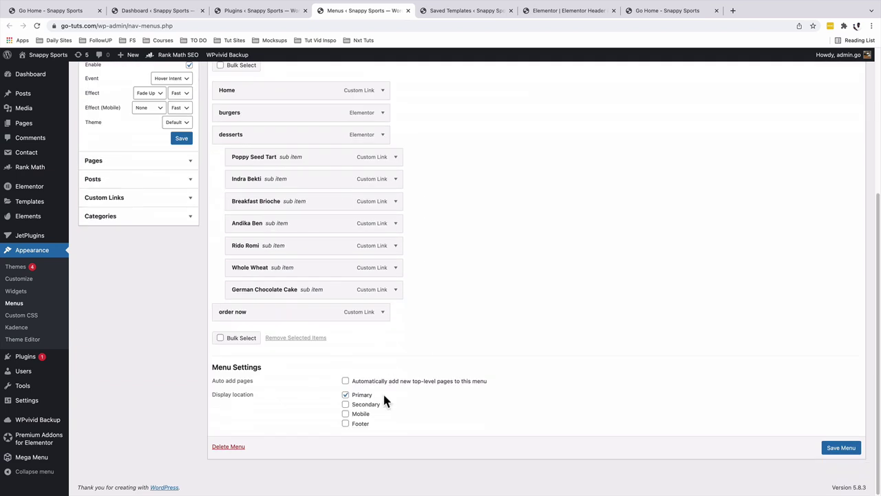
scroll(445, 337, up, 1)
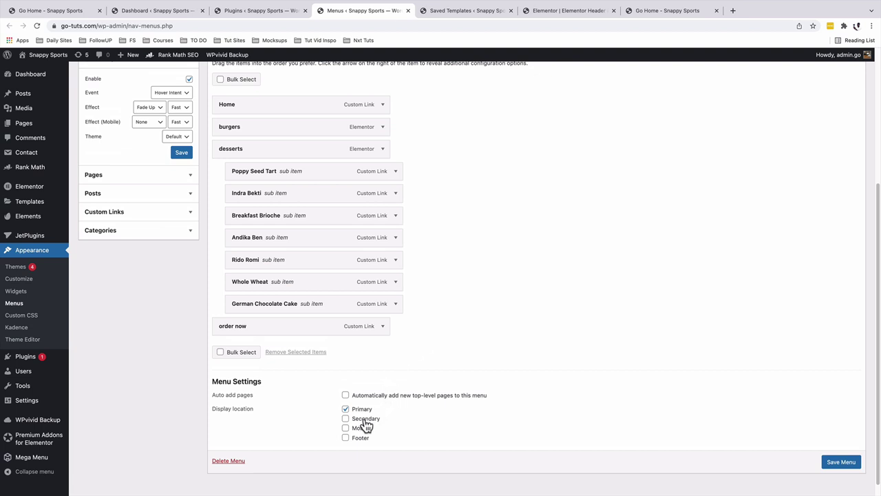
Return to the Elementor header and review the Max Mega Menu widget's menu location options, keeping Primary selected.
click(465, 10)
click(540, 11)
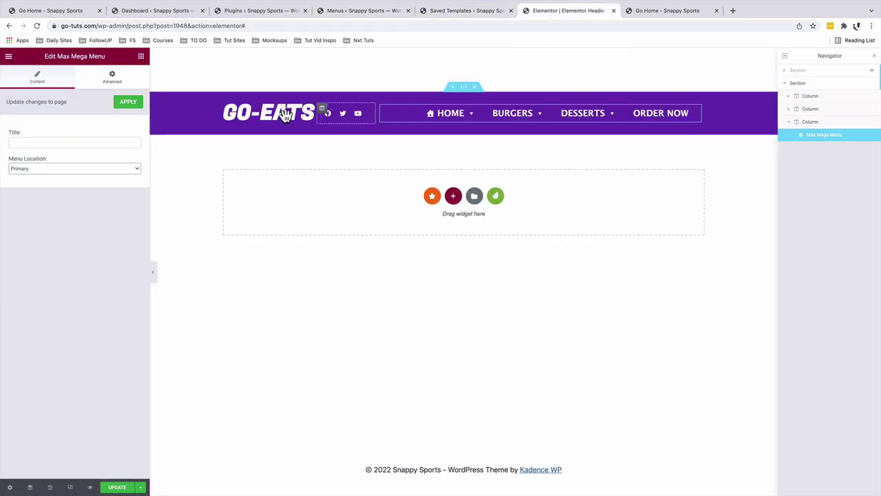
click(78, 167)
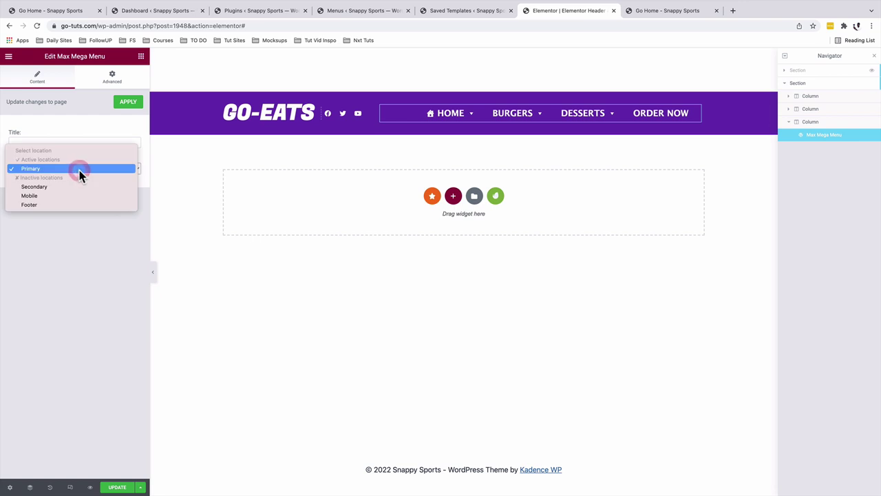
click(79, 169)
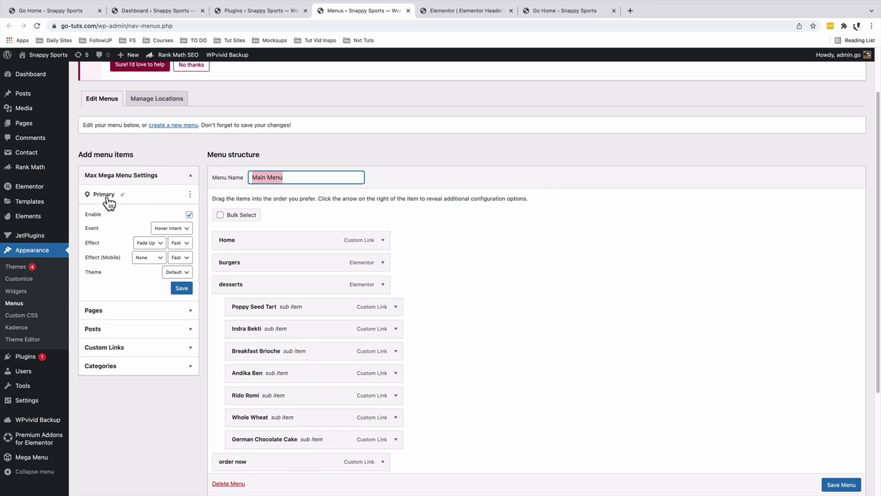
Inspect the Primary menu's Event options in Max Mega Menu Settings, keeping Hover Intent, and view the Home drop-down on the live page.
scroll(106, 203, down, 1)
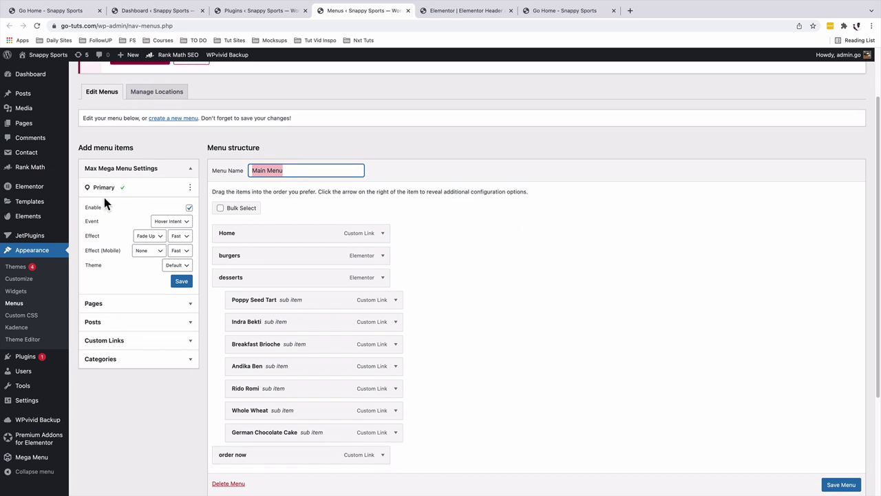
click(164, 223)
click(164, 224)
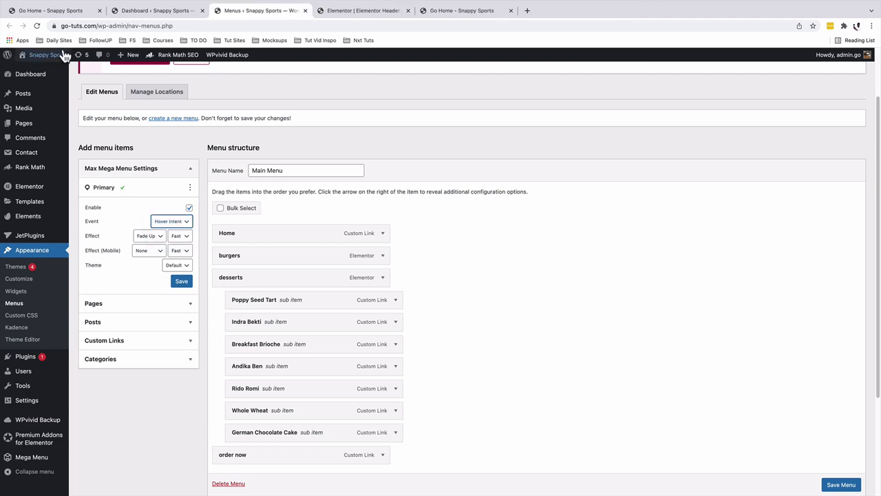
click(48, 11)
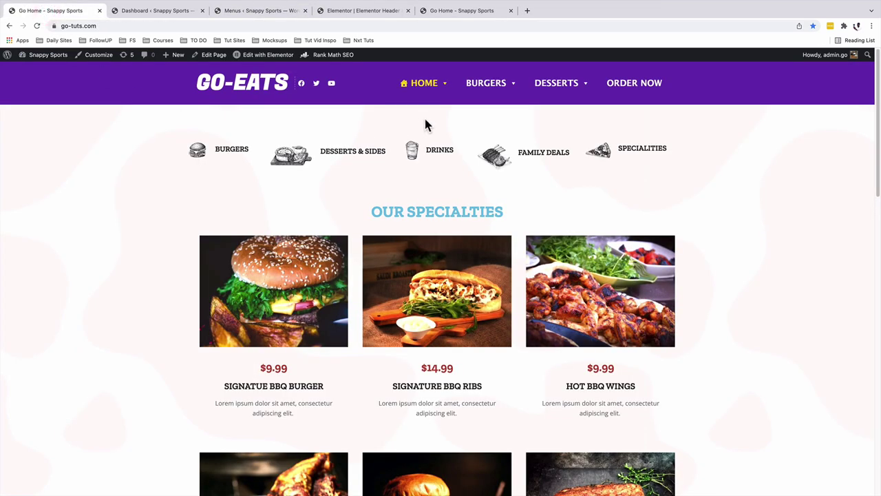
mouse_move(437, 92)
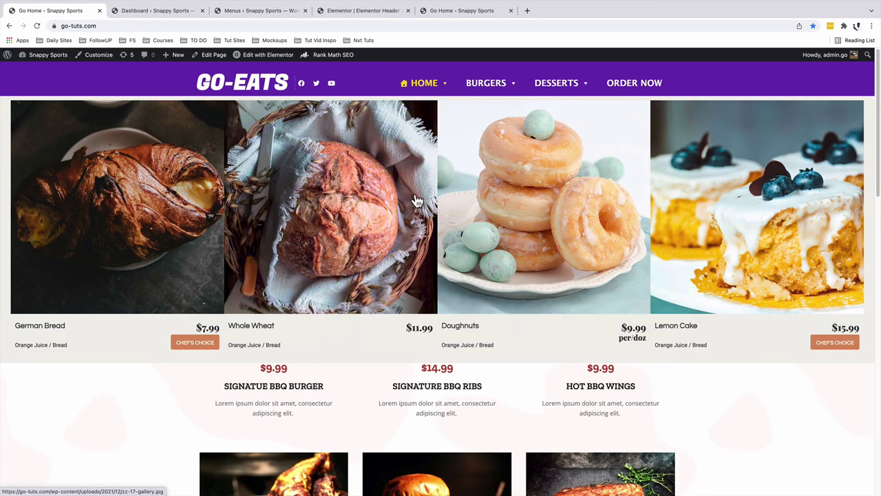
Review the Primary menu's Effect, speed and Effect (Mobile) options, keeping Fade Up, Fast and None.
click(262, 10)
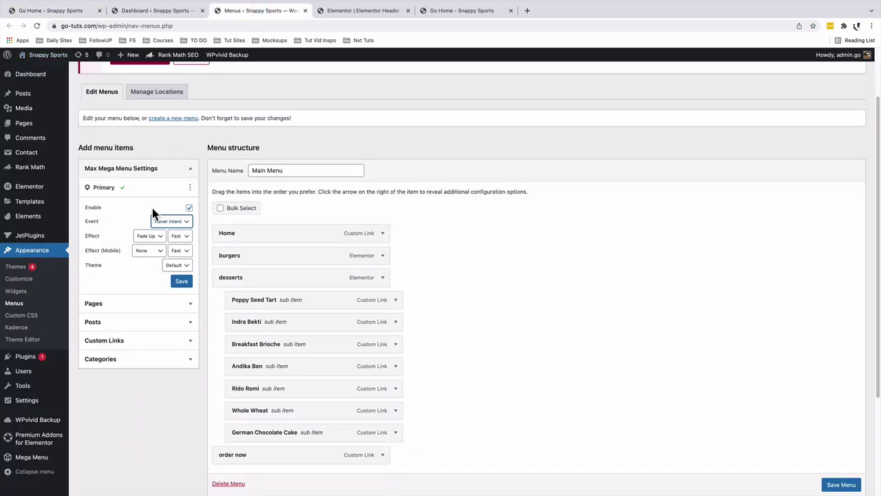
click(148, 235)
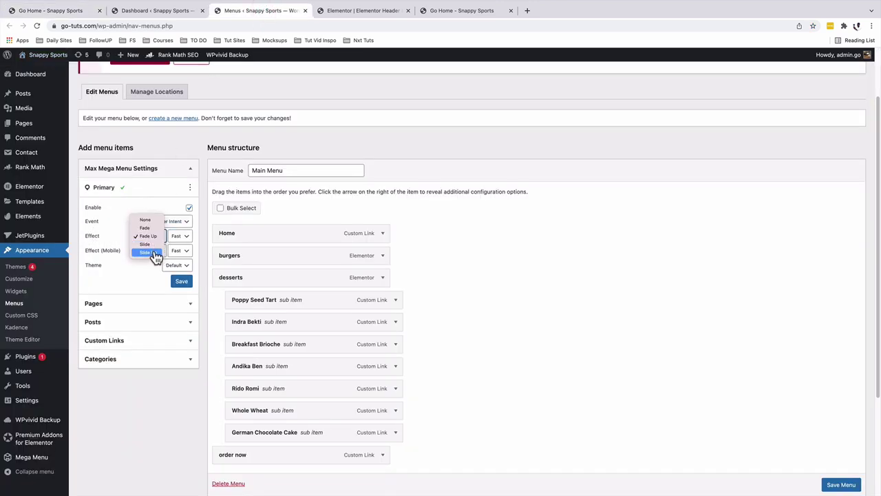
click(110, 234)
click(179, 236)
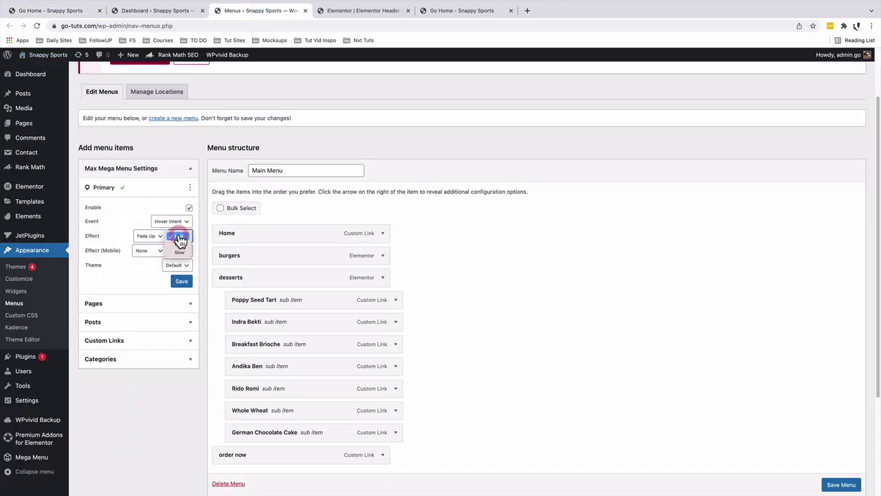
click(112, 241)
click(153, 252)
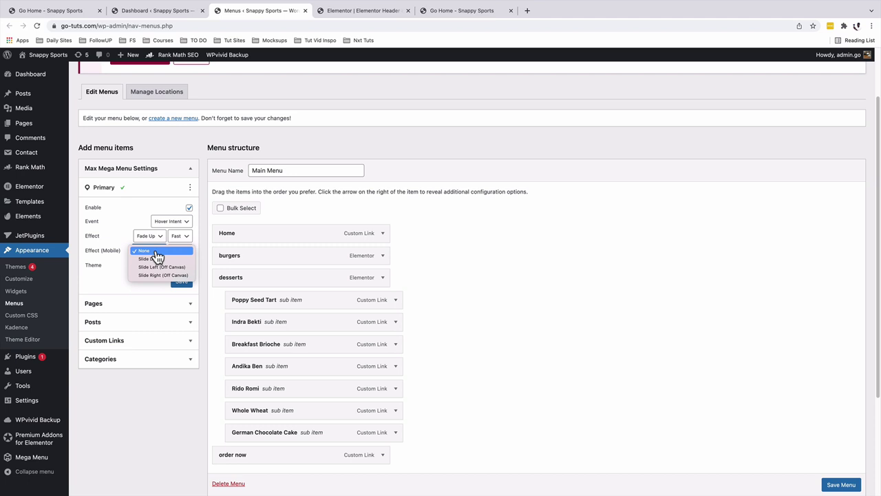
click(154, 251)
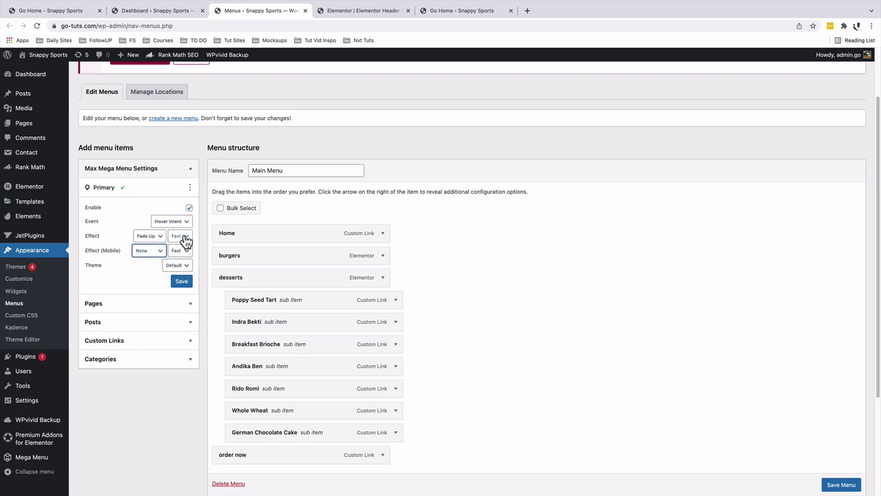
Examine the Mega Menu plugin's general settings for the Primary location and open the Default menu theme for editing.
scroll(163, 394, down, 3)
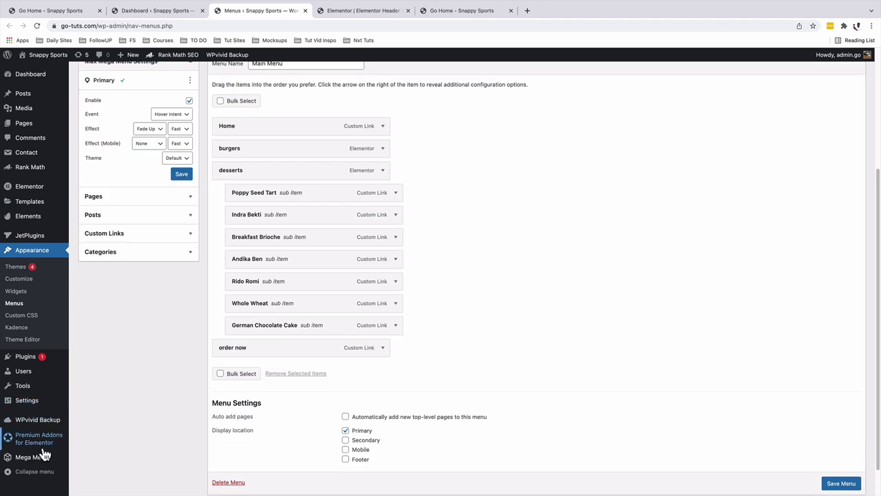
mouse_move(40, 460)
click(73, 458)
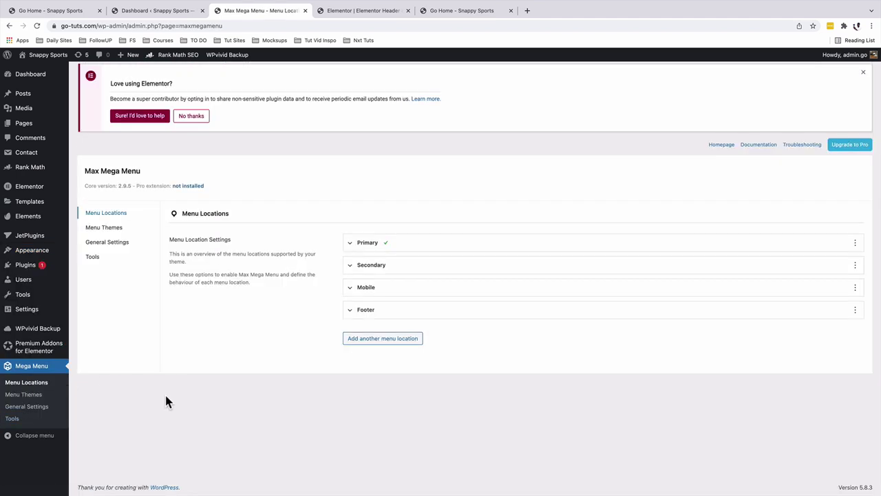
click(350, 245)
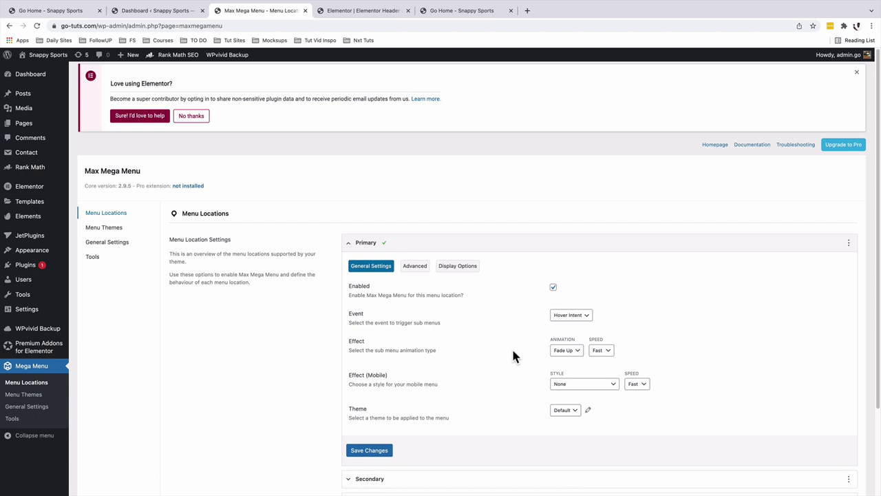
click(108, 229)
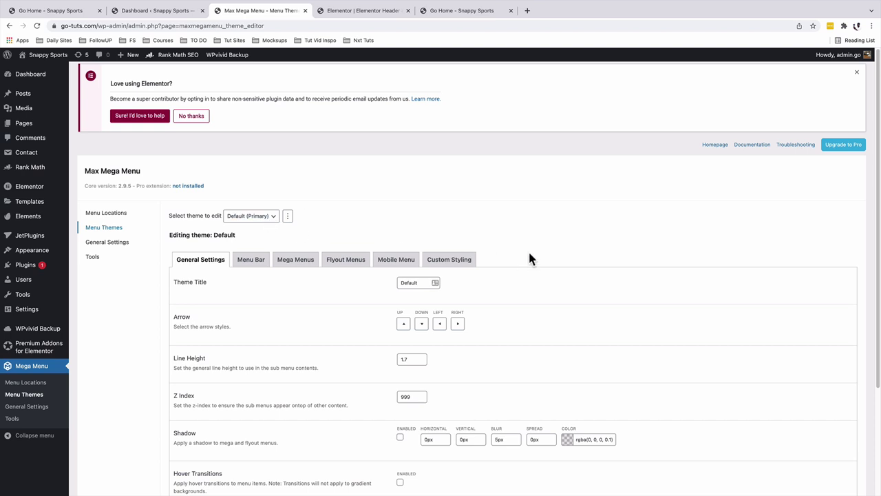
Review the Default theme's General Settings, including the right Arrow styles, and compare with the arrows in the live page's menu.
scroll(528, 248, down, 2)
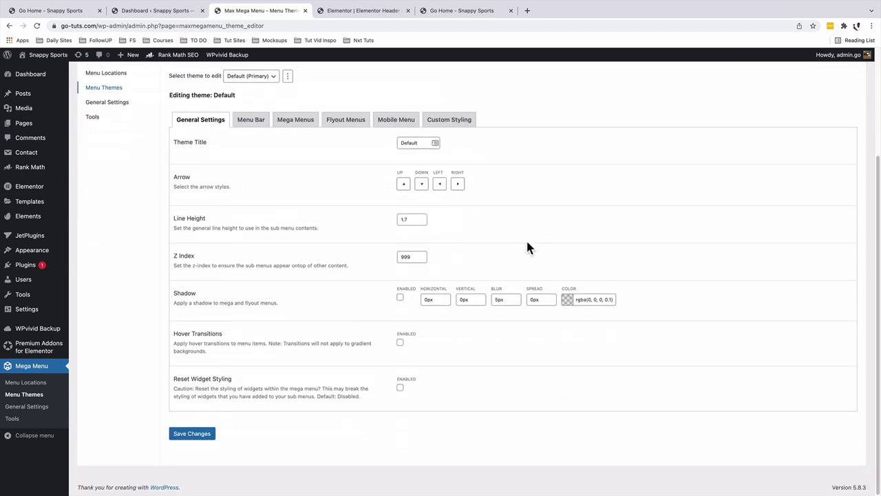
click(69, 10)
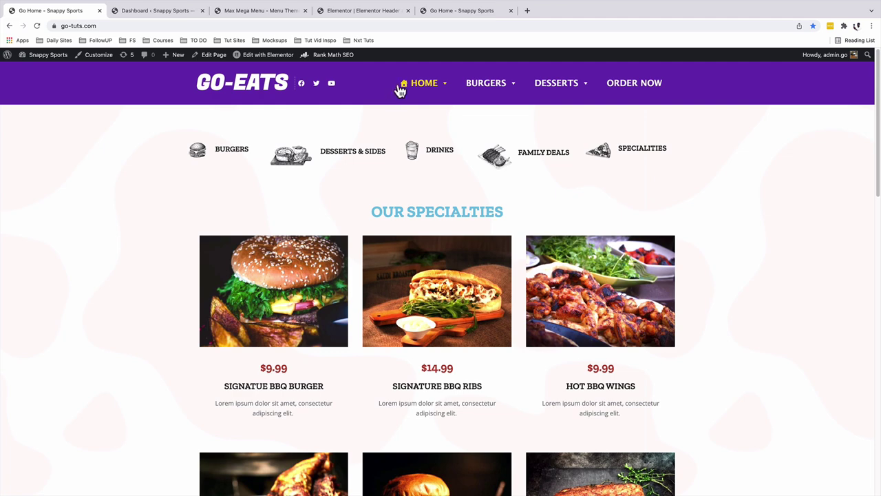
mouse_move(404, 89)
key(super+3)
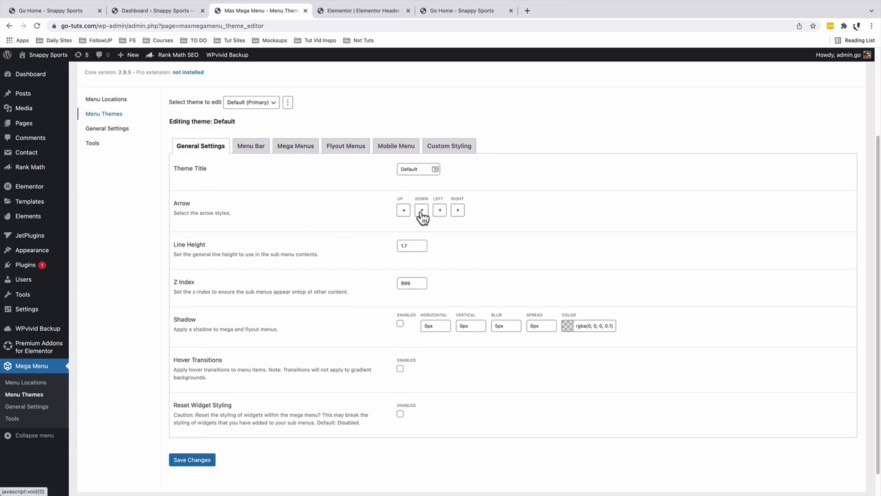
click(457, 210)
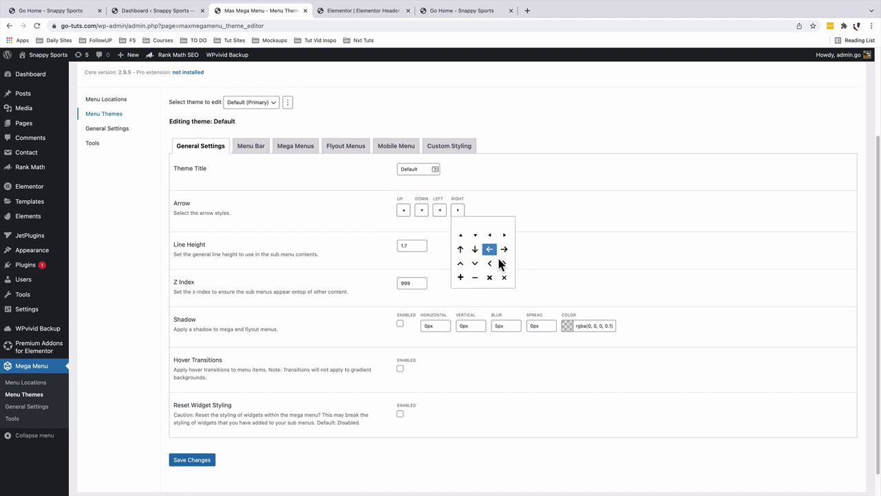
click(540, 222)
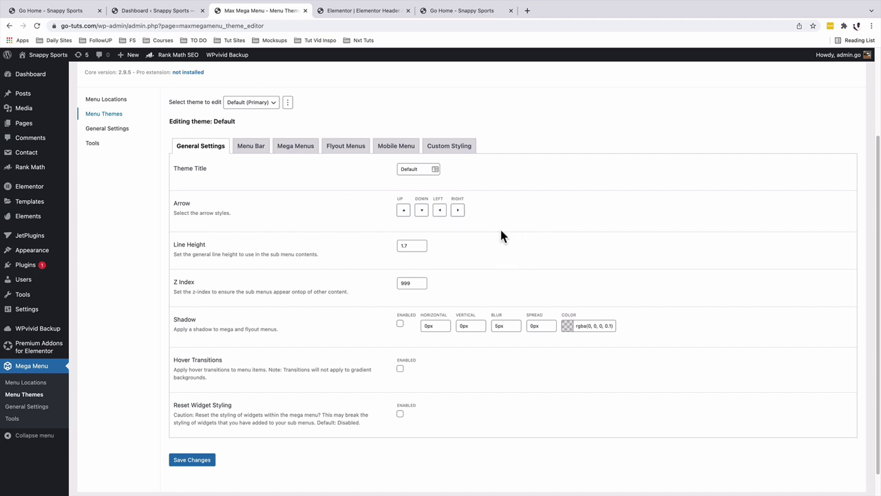
scroll(489, 249, down, 1)
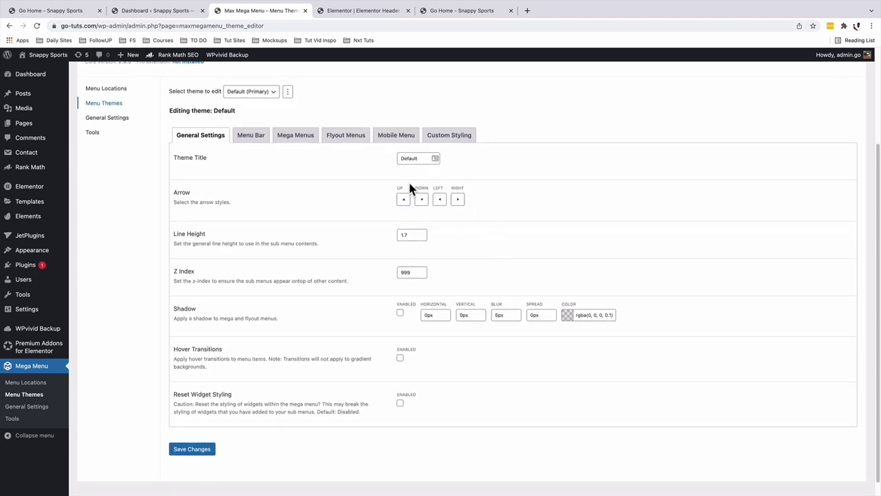
Try a dark rgb(51, 51, 51) Menu Background for both From and To in the Menu Bar settings, save, and check the live page.
click(251, 138)
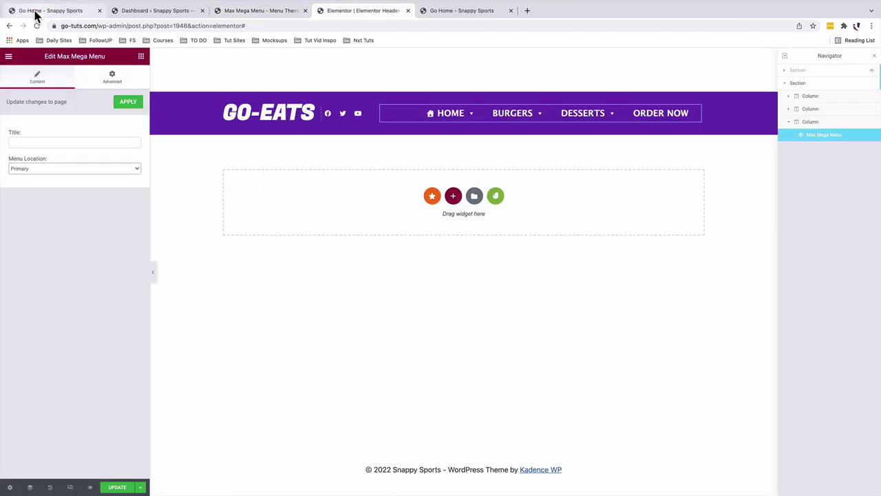
click(34, 10)
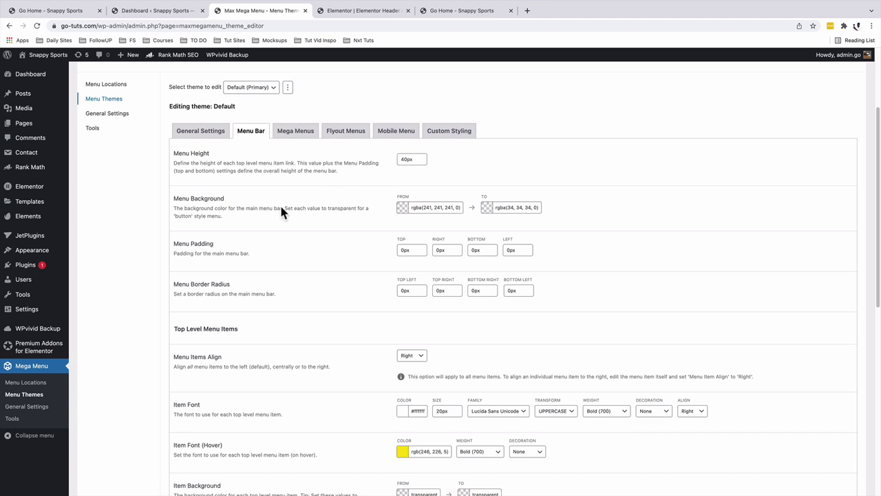
click(403, 213)
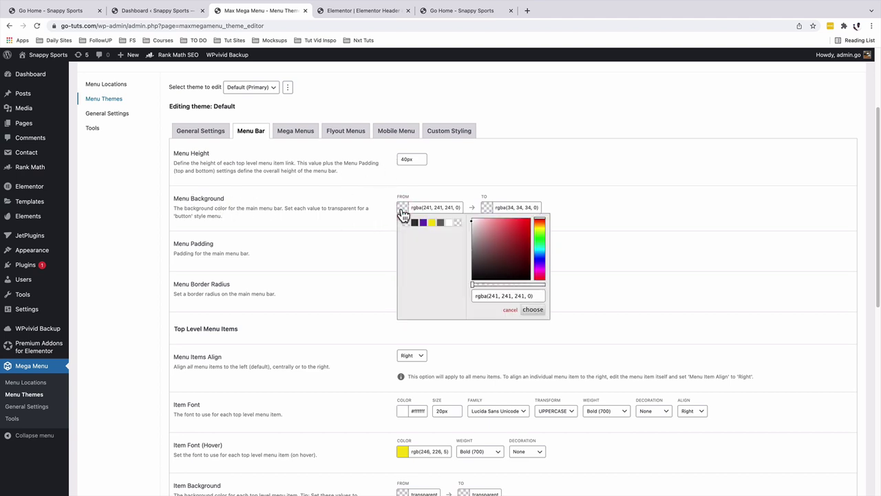
click(413, 226)
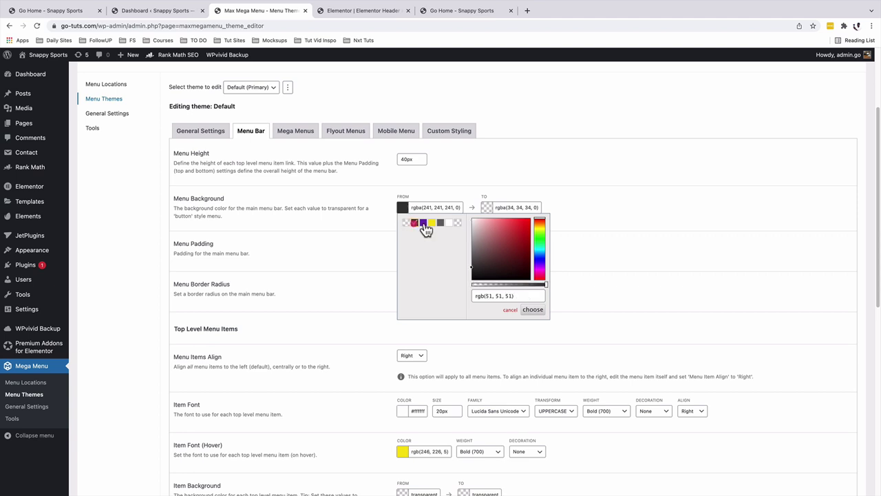
click(488, 209)
click(181, 432)
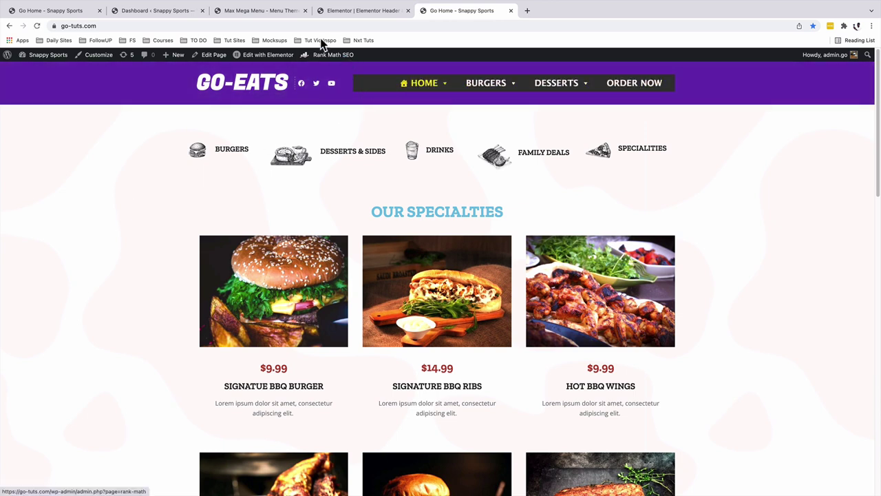
Set both the From and To colours of the Menu Background to transparent.
click(272, 15)
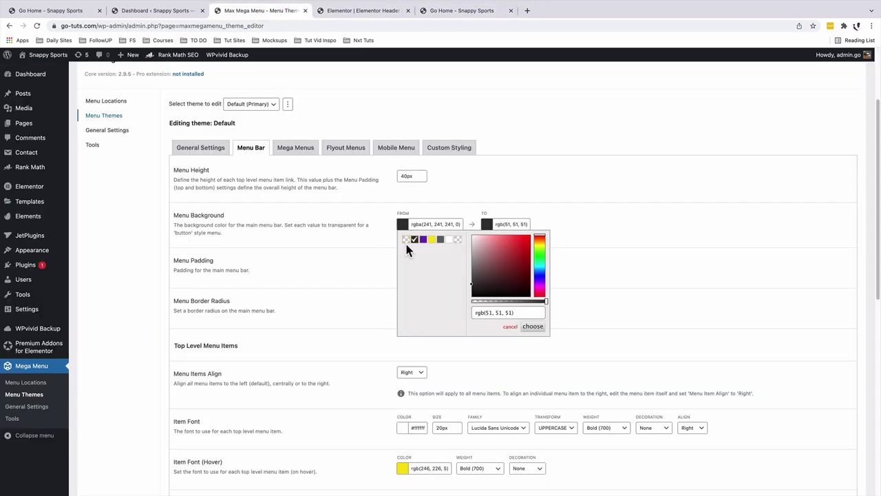
click(404, 240)
click(486, 224)
click(489, 240)
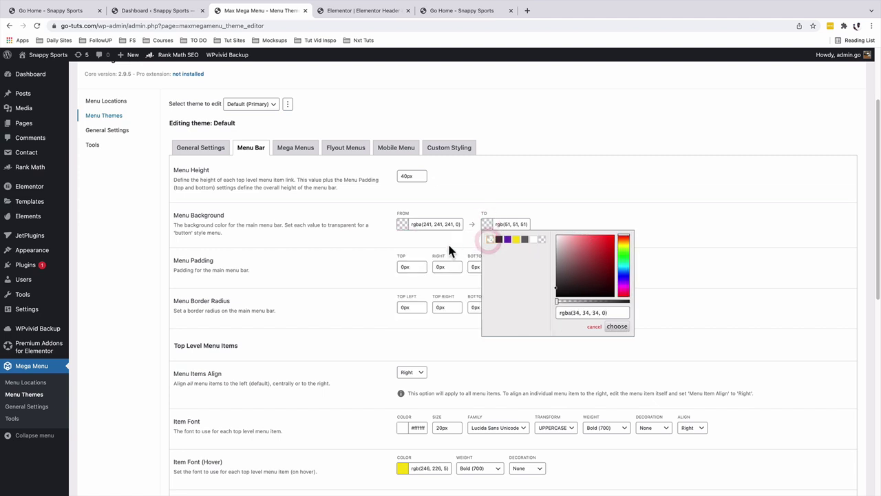
click(379, 229)
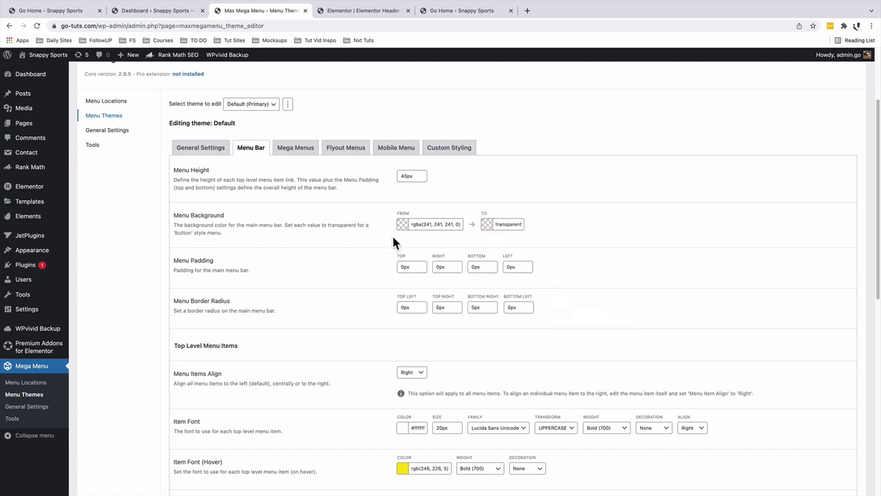
click(402, 225)
drag(531, 303, 470, 302)
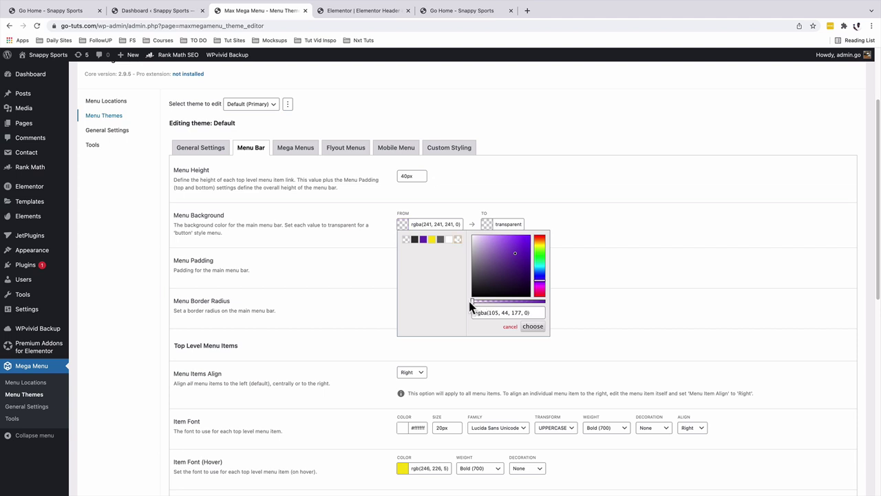
click(331, 278)
Inspect the Menu Padding fields and view the hover styling of the Burgers and Desserts items on the live page.
scroll(546, 248, down, 1)
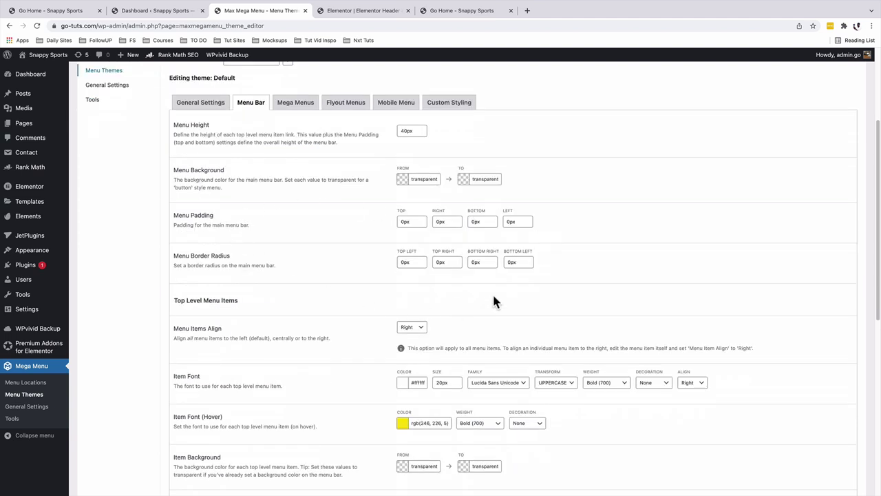
double_click(413, 222)
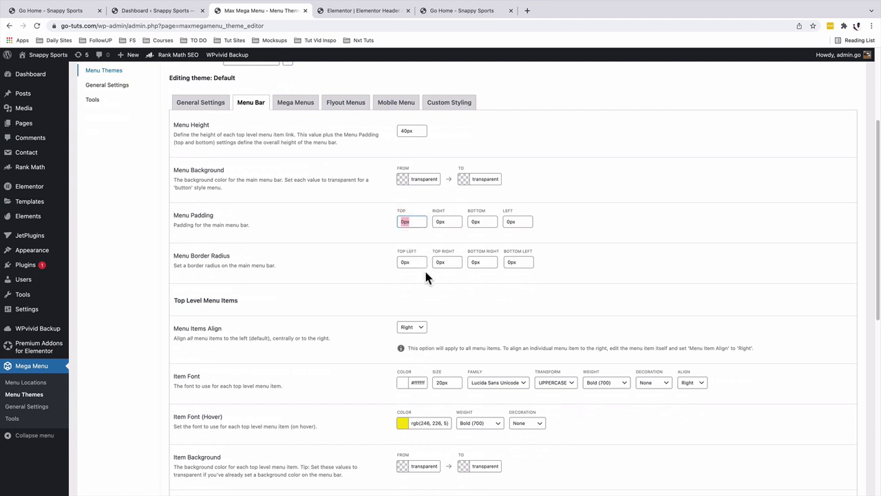
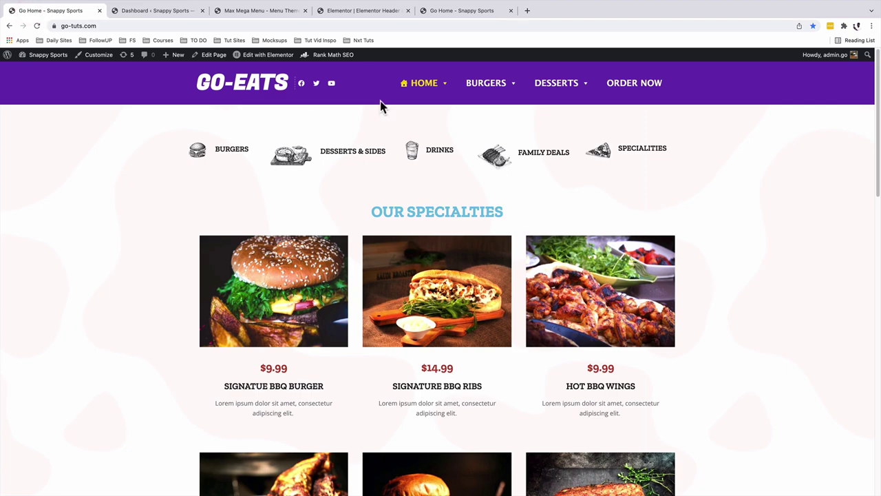
mouse_move(485, 93)
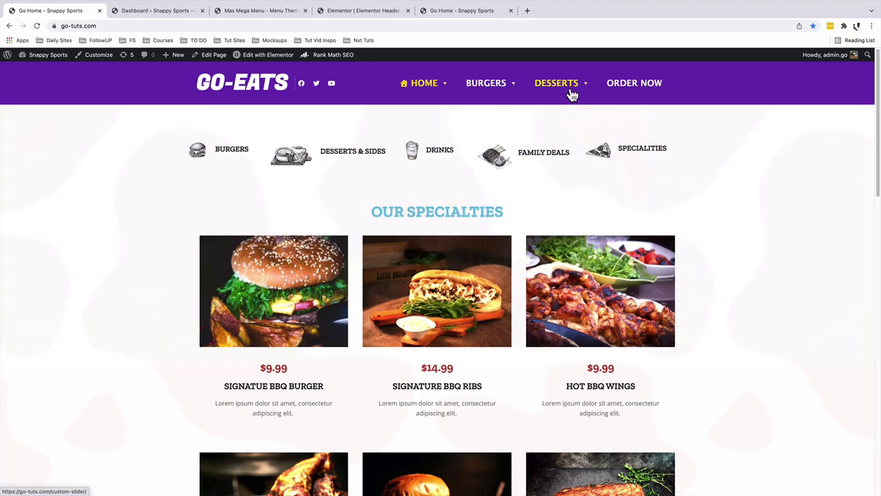
click(247, 12)
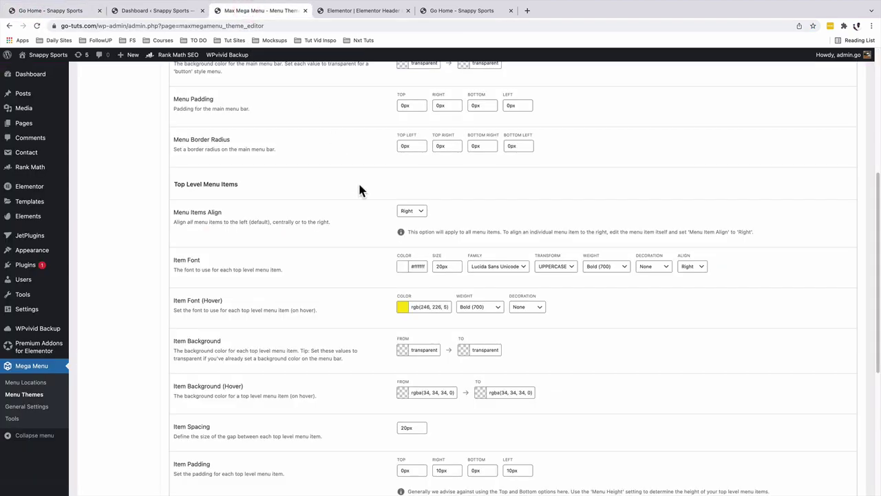
Review the Menu Items Align options, keeping Right, and check the menu's alignment in the Elementor header.
scroll(353, 179, down, 2)
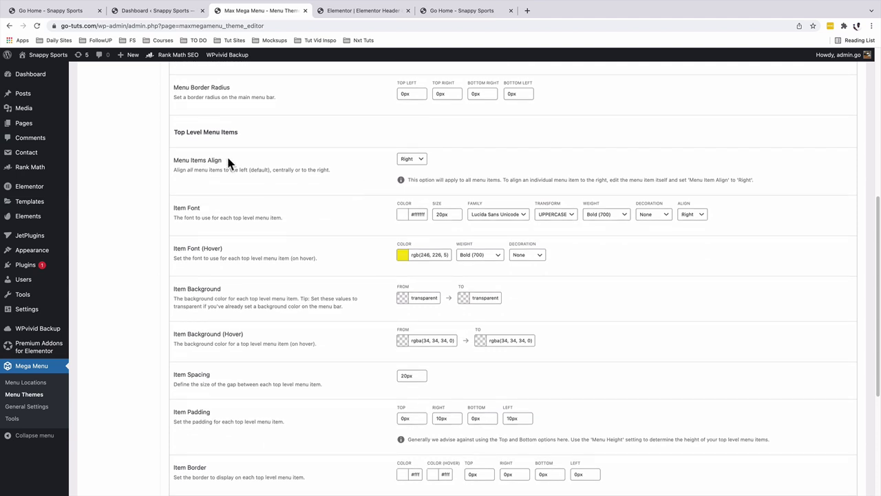
click(412, 161)
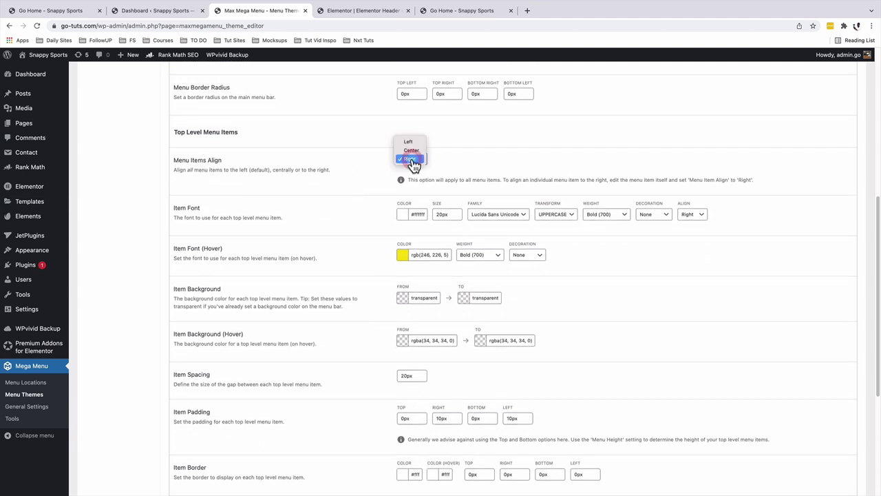
click(411, 160)
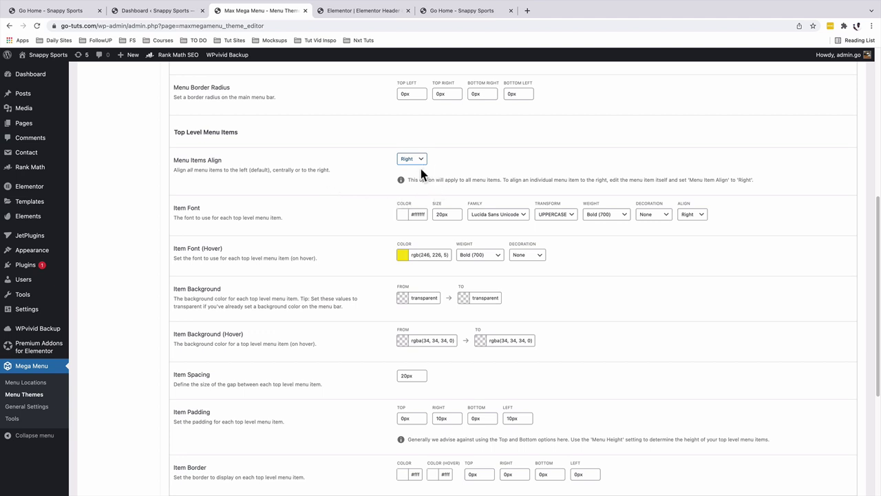
click(361, 12)
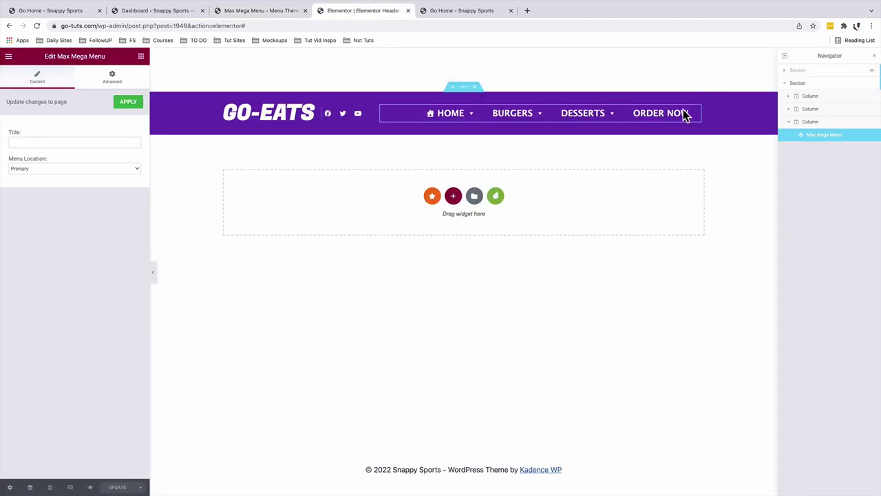
key(ctrl+shift+Tab)
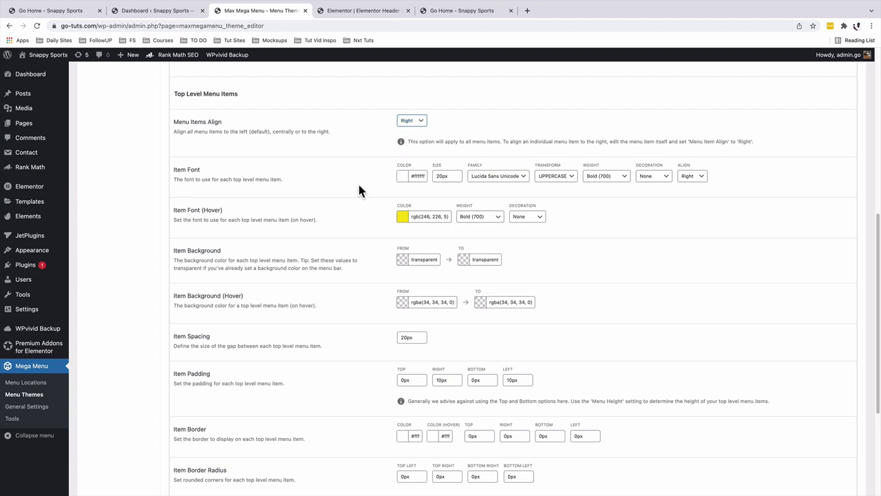
Inspect the Item Font colour and text options for top-level items and compare them with the menu in the Elementor header.
click(403, 176)
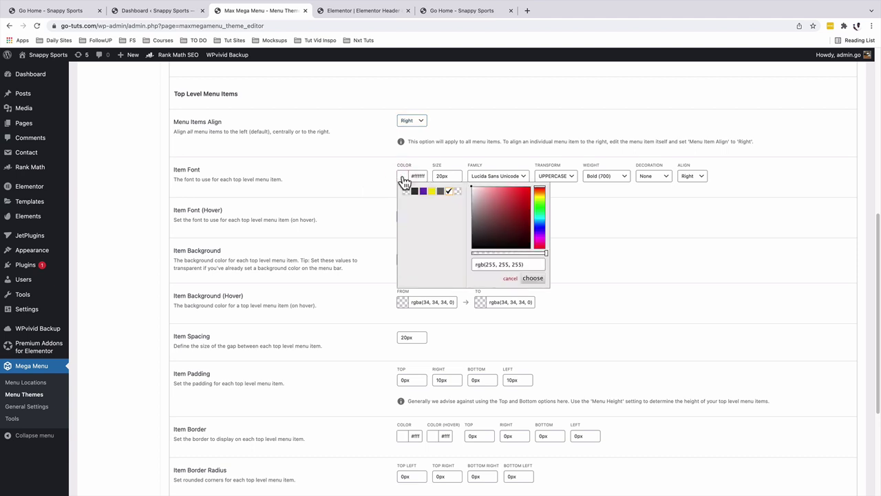
click(403, 177)
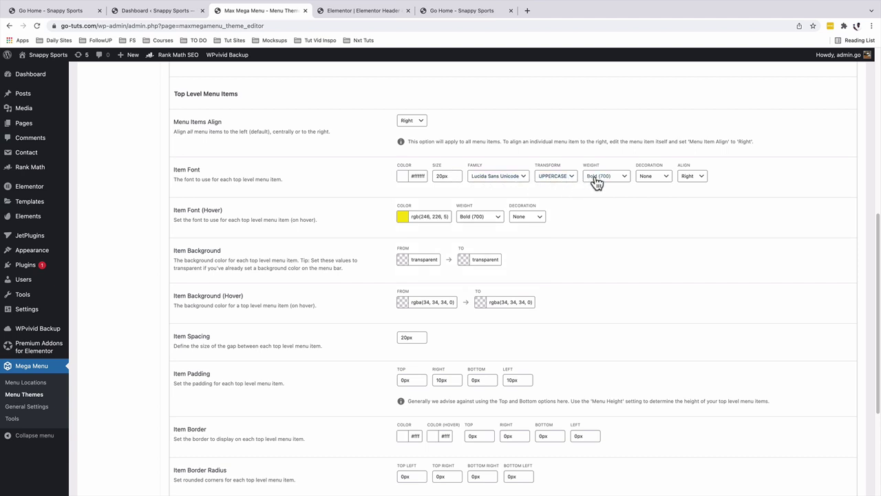
key(ctrl+Tab)
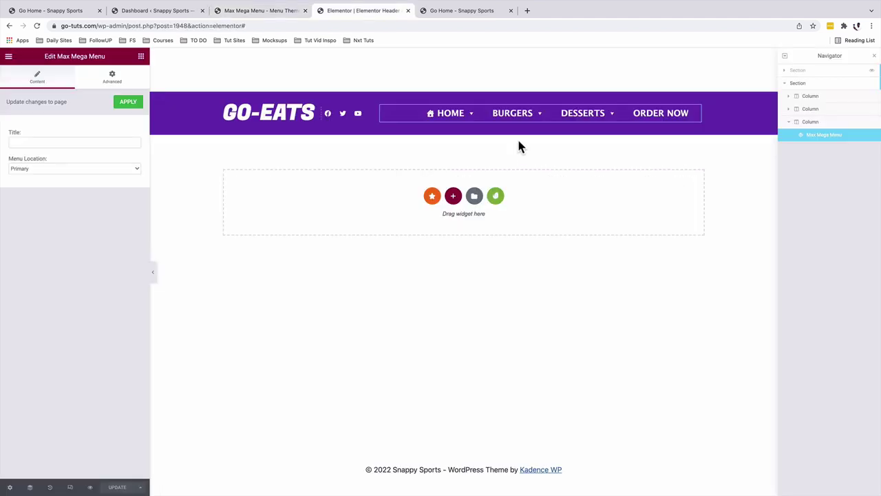
click(231, 14)
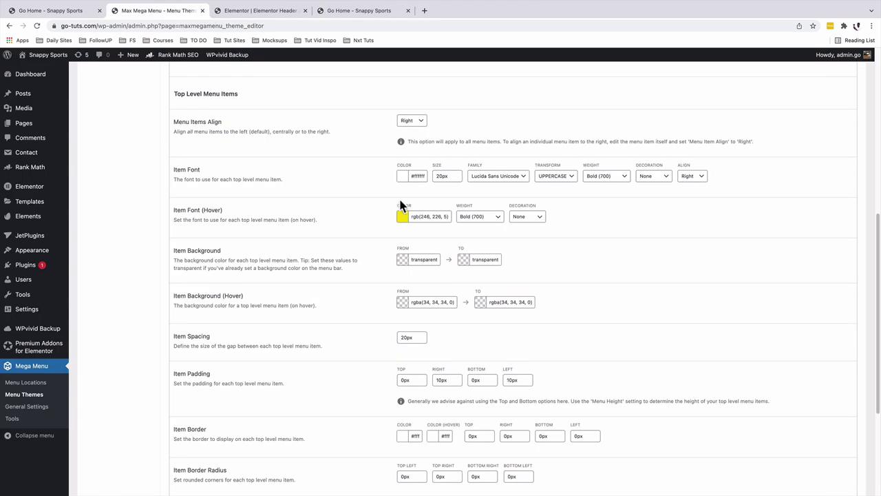
Try yellow rgb(246, 226, 5) as the Item Font colour, save the theme, and reload the Elementor header to check it.
click(403, 176)
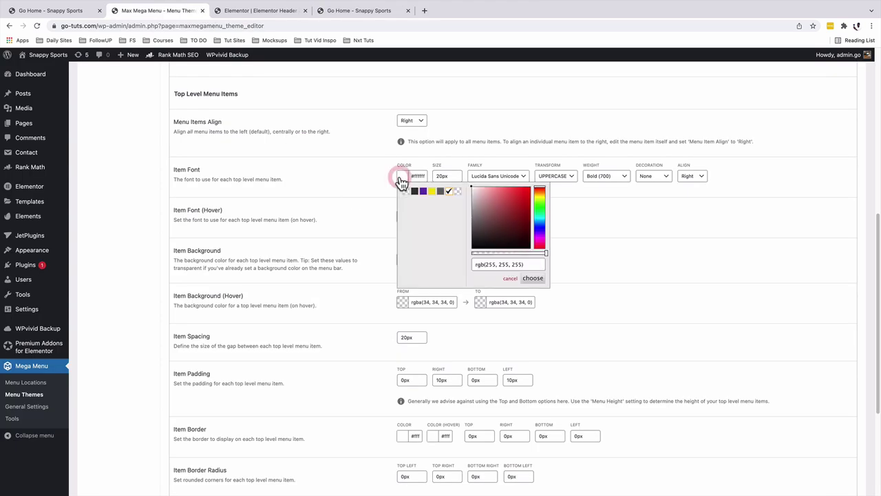
click(431, 192)
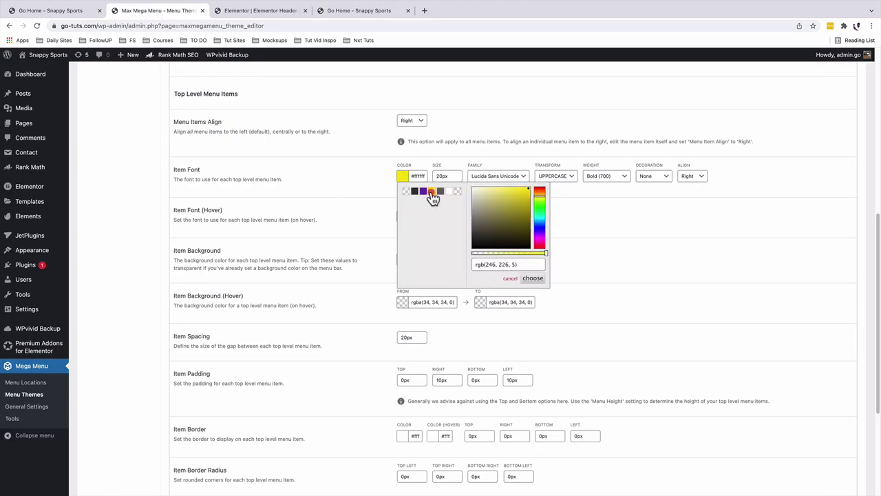
click(367, 179)
scroll(346, 252, down, 3)
click(186, 432)
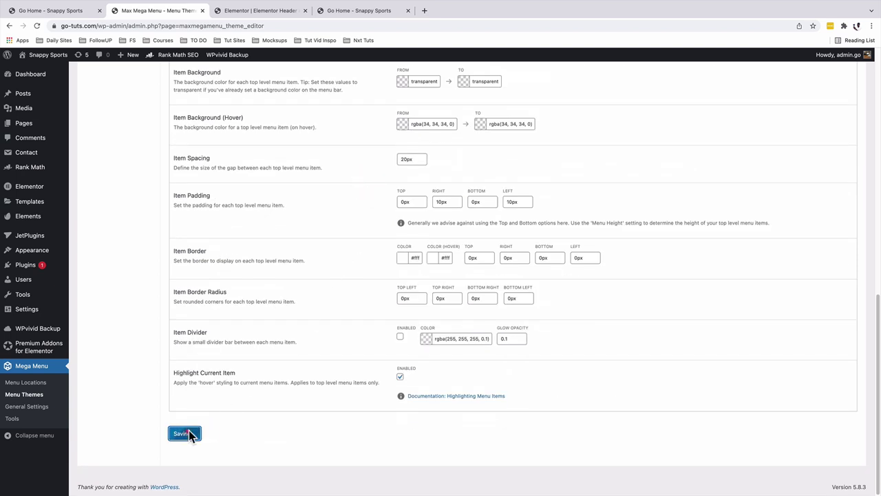
key(ctrl+Tab)
click(37, 26)
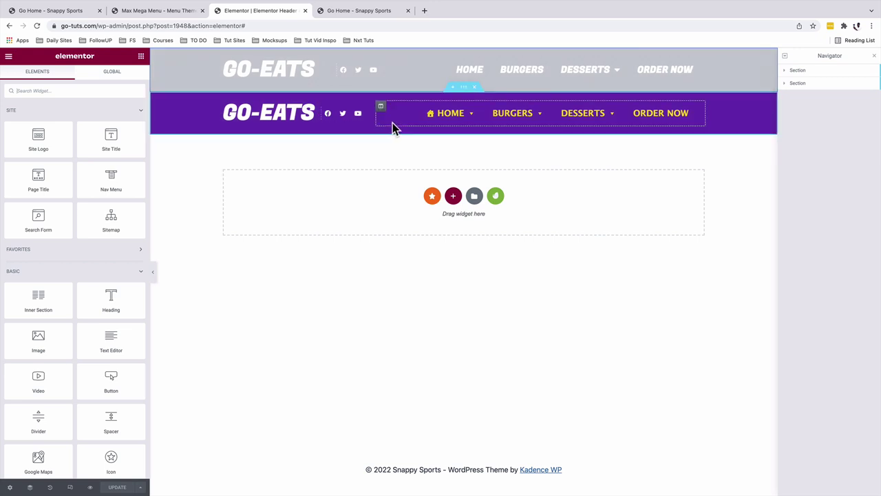
Set the Item Font colour of the top-level menu items to white, rgb(255, 255, 255).
key(ctrl+shift+Tab)
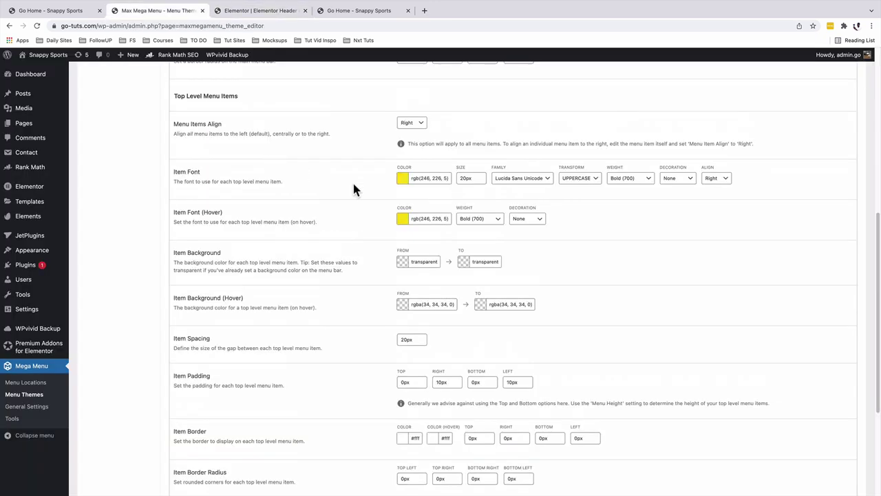
click(400, 178)
click(448, 194)
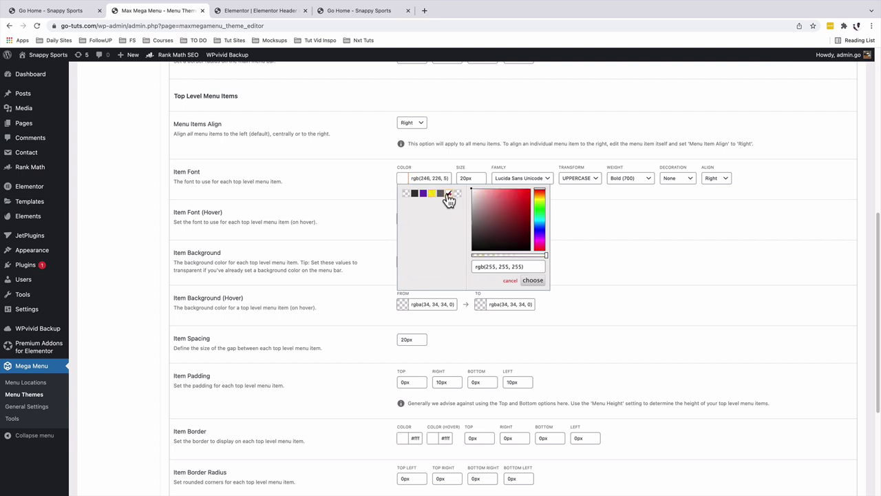
click(223, 215)
Review the Item Font (Hover) weight options and the remaining top-level item settings, and compare them with the menu in the Elementor header.
scroll(223, 215, down, 1)
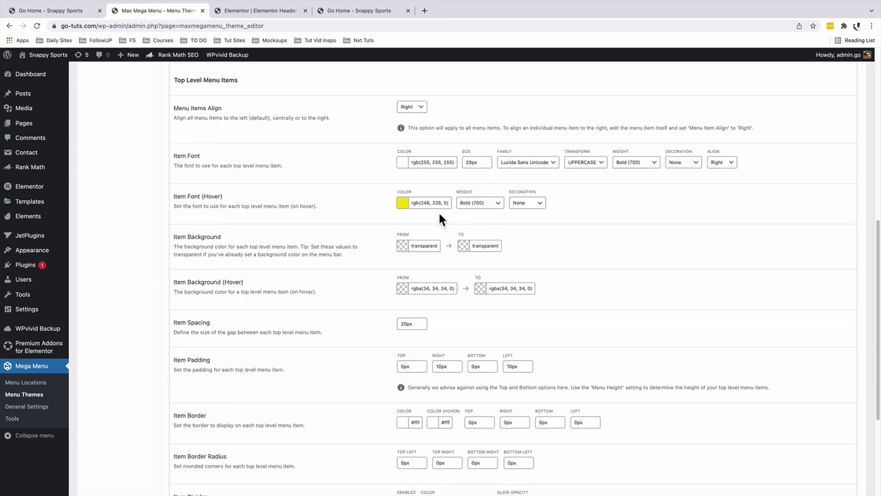
click(490, 210)
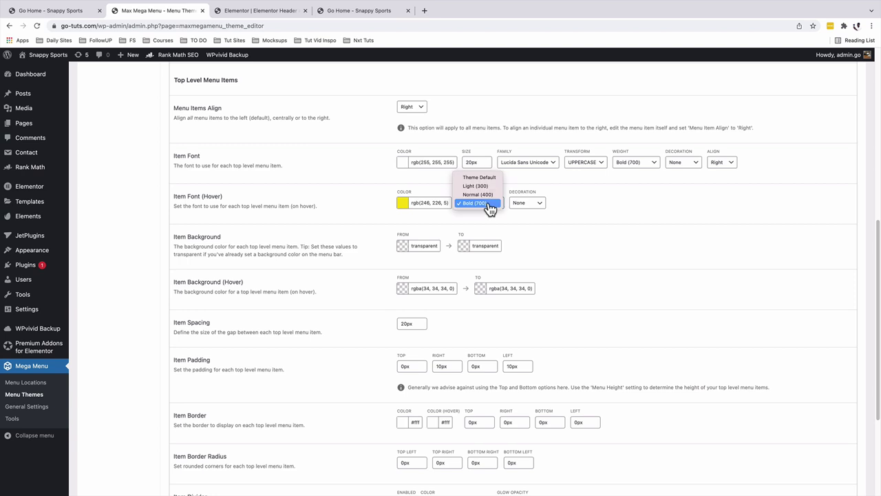
click(572, 244)
scroll(570, 246, down, 1)
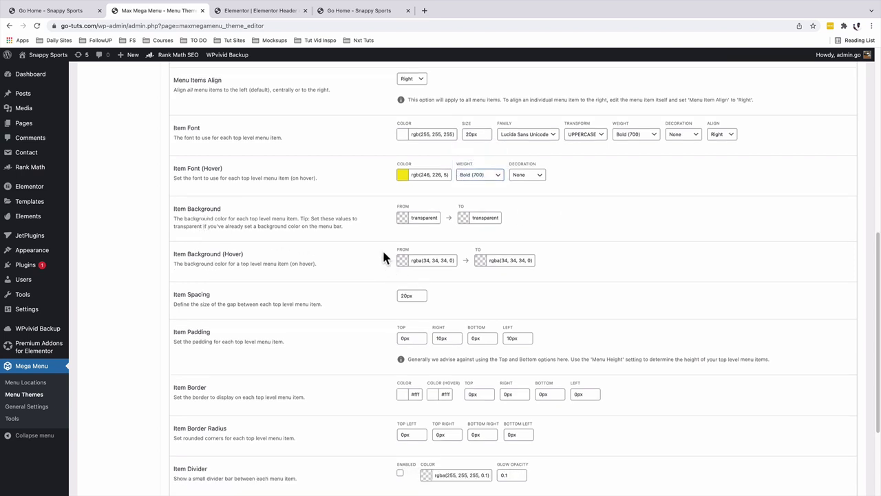
scroll(489, 287, down, 5)
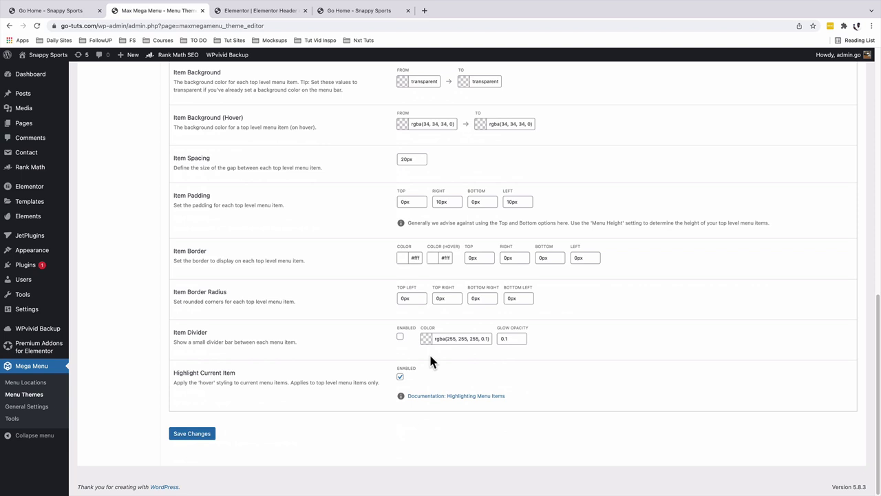
key(ctrl+Tab)
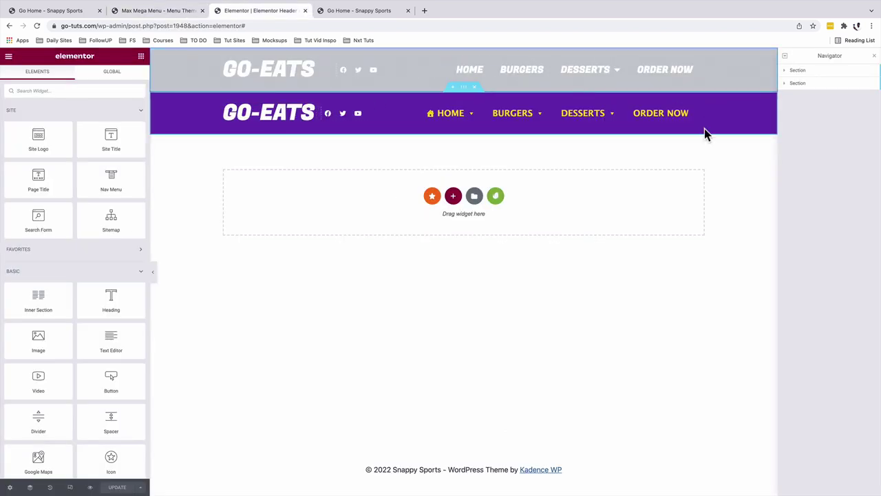
key(ctrl+shift+Tab)
Open the Default theme's Mega Menus settings and view the Home submenu on the live page.
scroll(250, 202, up, 10)
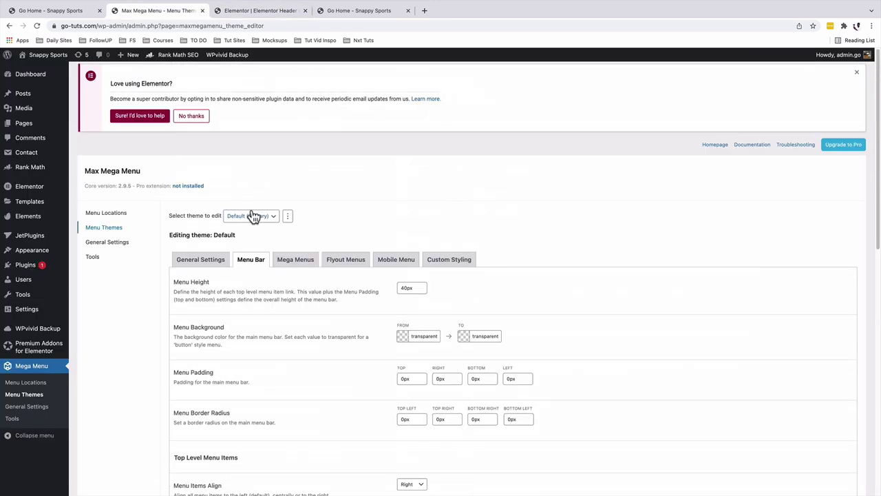
click(295, 260)
scroll(279, 189, down, 2)
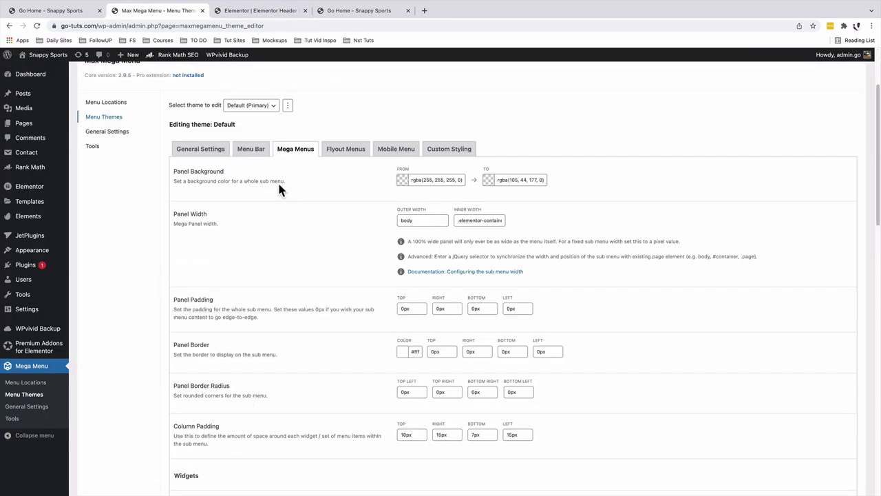
key(ctrl+Tab)
key(ctrl+Tab)
key(ctrl+Tab)
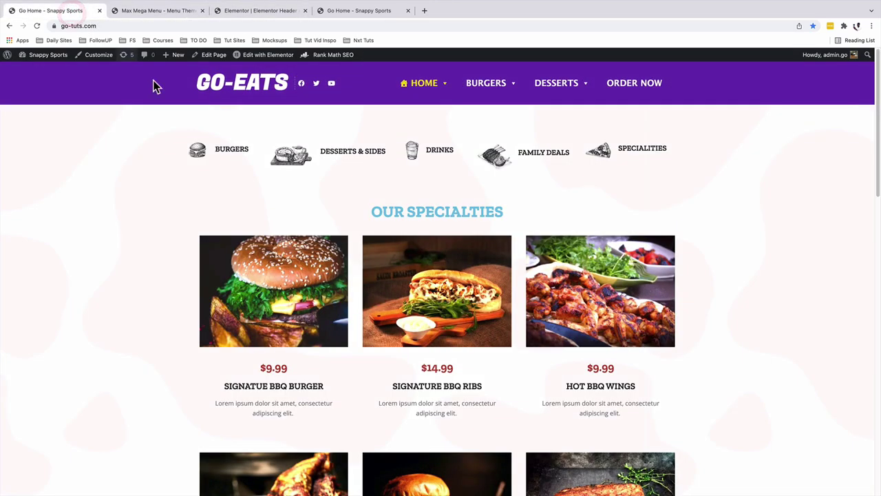
mouse_move(445, 88)
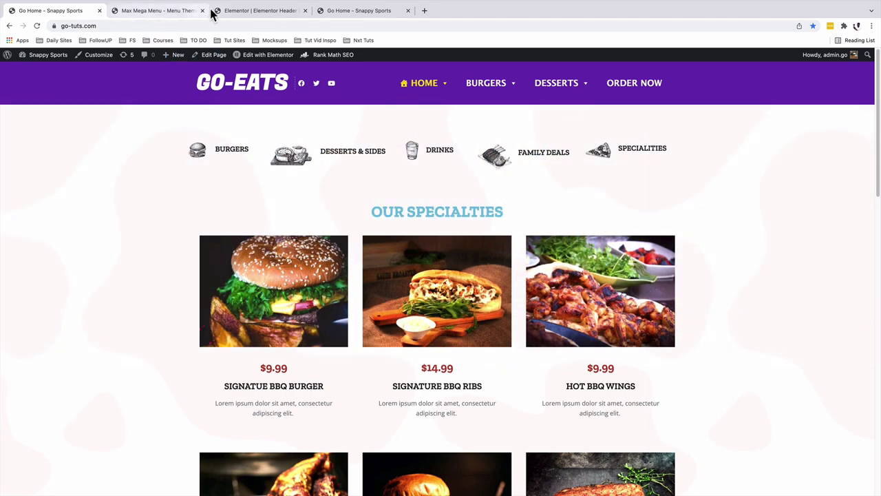
Try 100% for both the outer and inner Panel Width, save the theme, and check the Burgers submenu on the reloaded live page.
click(182, 12)
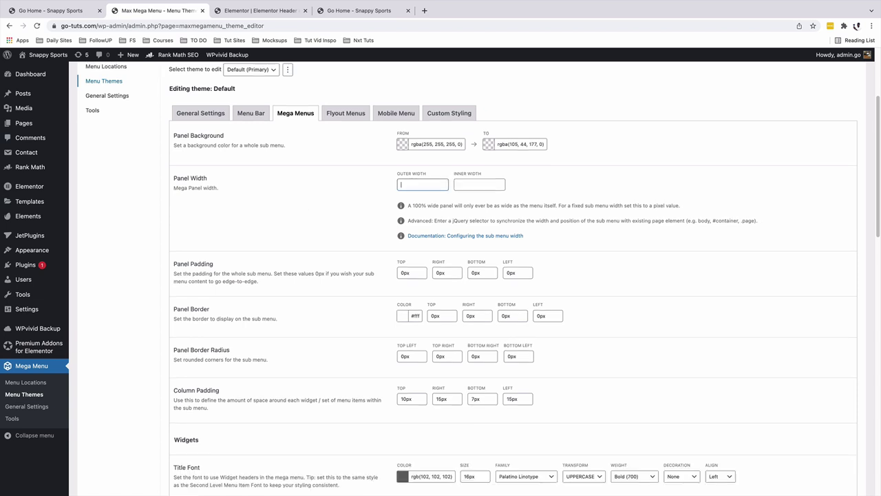
text(100)
click(470, 184)
text(1)
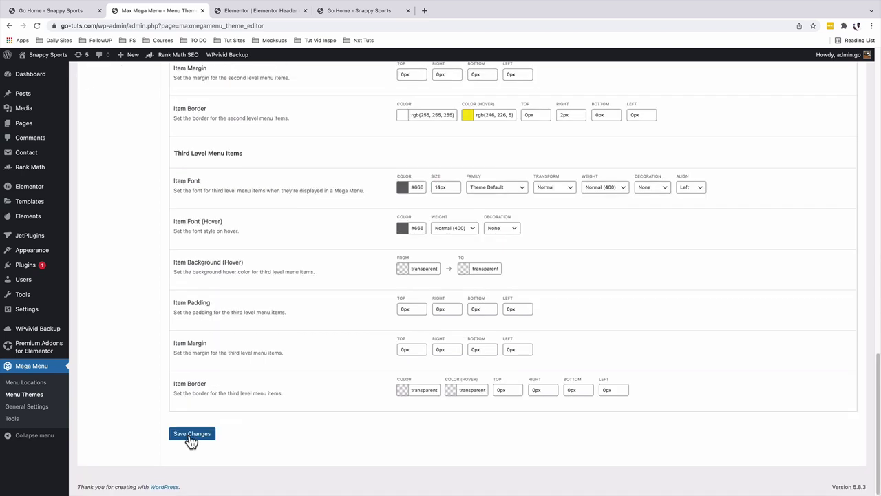
click(187, 436)
click(358, 10)
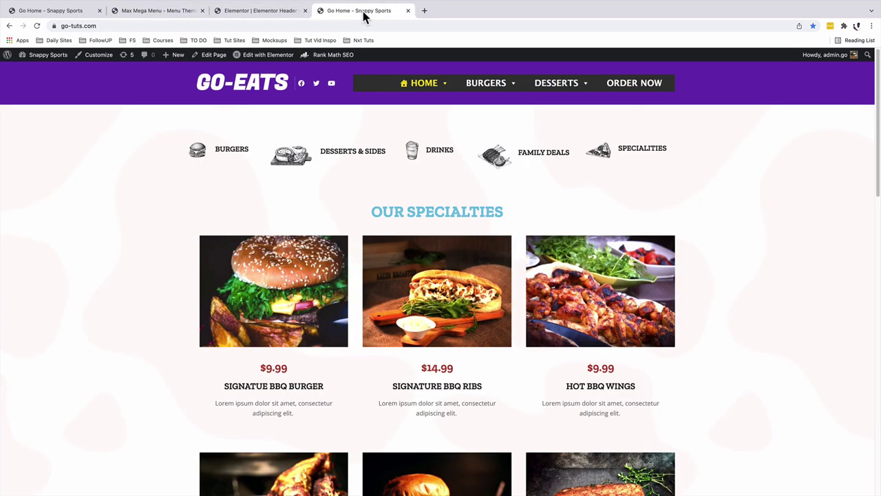
click(36, 26)
mouse_move(506, 90)
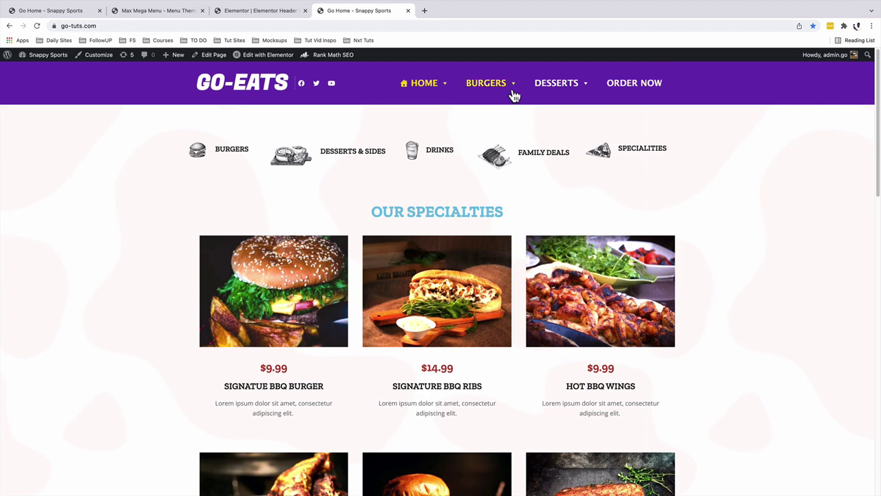
Set the Panel Width to body for the outer width and .elementor-container for the inner width.
click(157, 10)
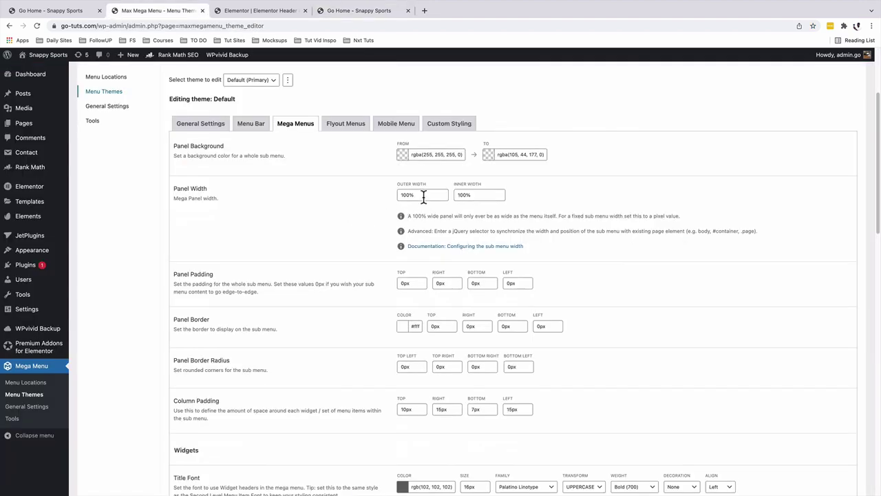
double_click(413, 194)
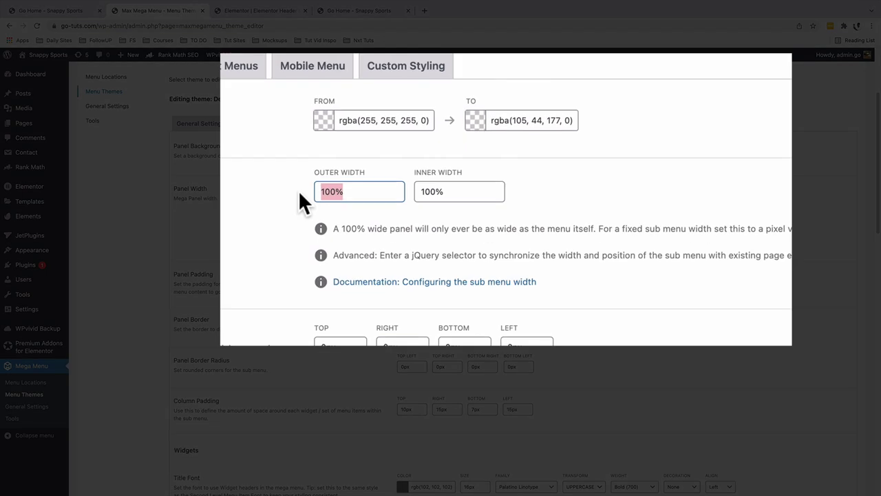
text(body)
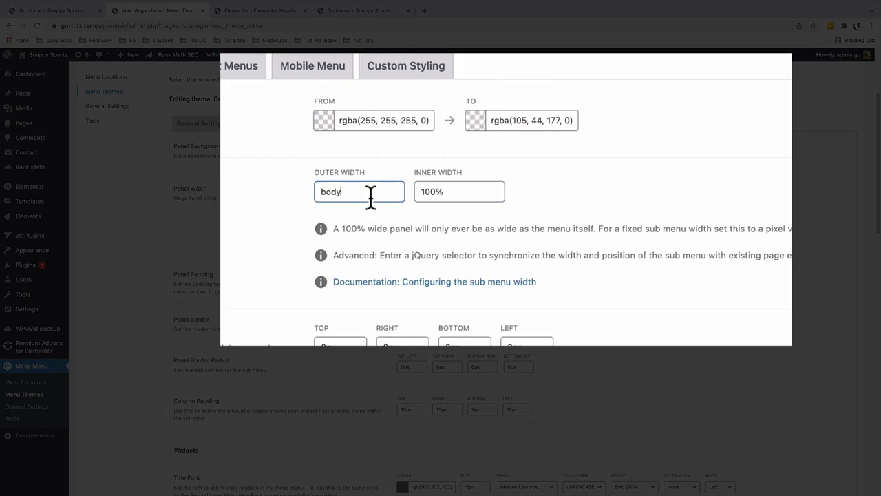
drag(451, 191, 395, 191)
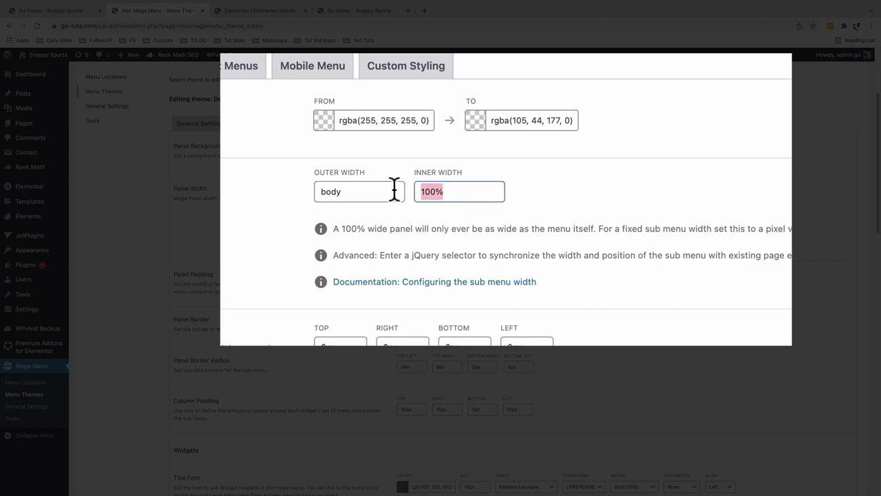
text(.elementor-container)
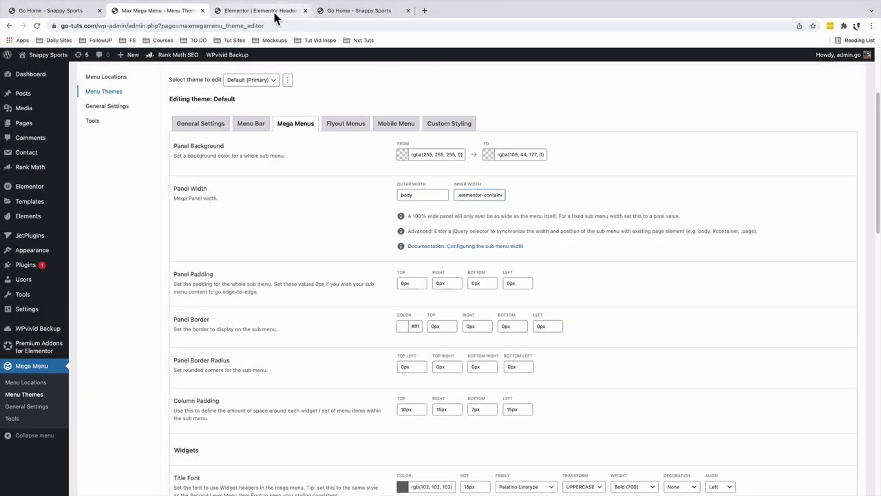
Save the theme and reload the live page to check the Burgers submenu's width.
click(261, 10)
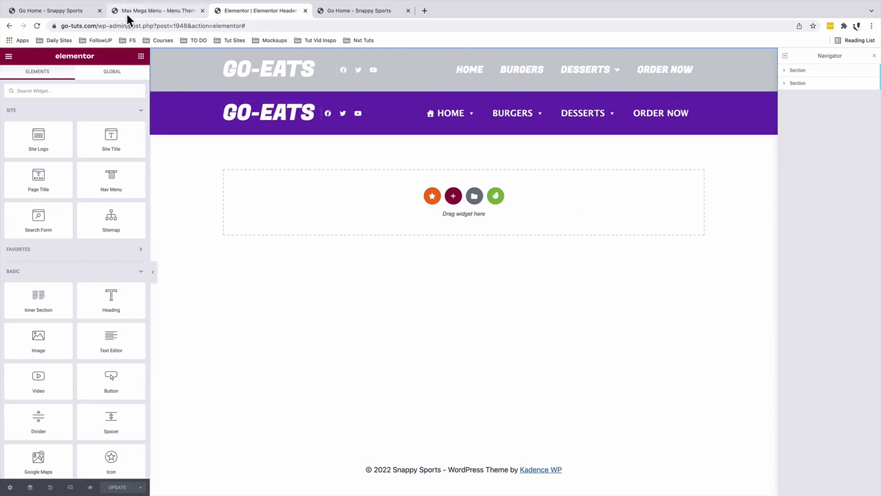
click(128, 14)
scroll(232, 285, down, 1)
click(341, 12)
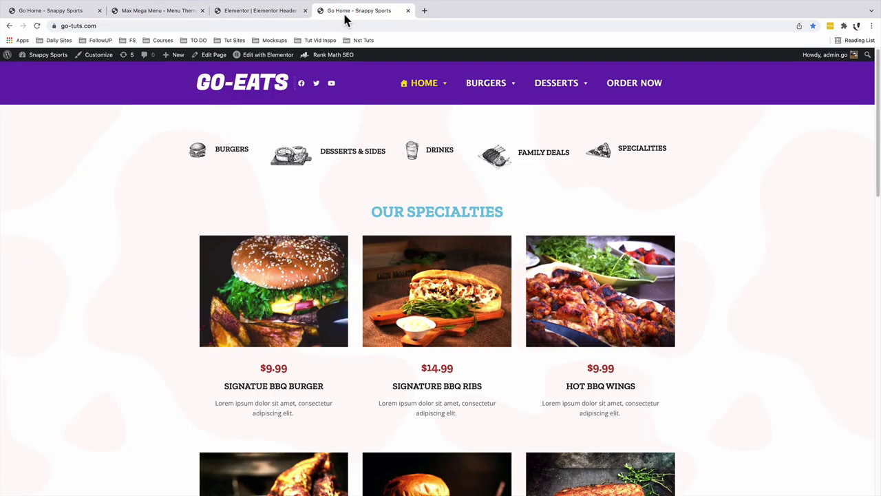
click(37, 26)
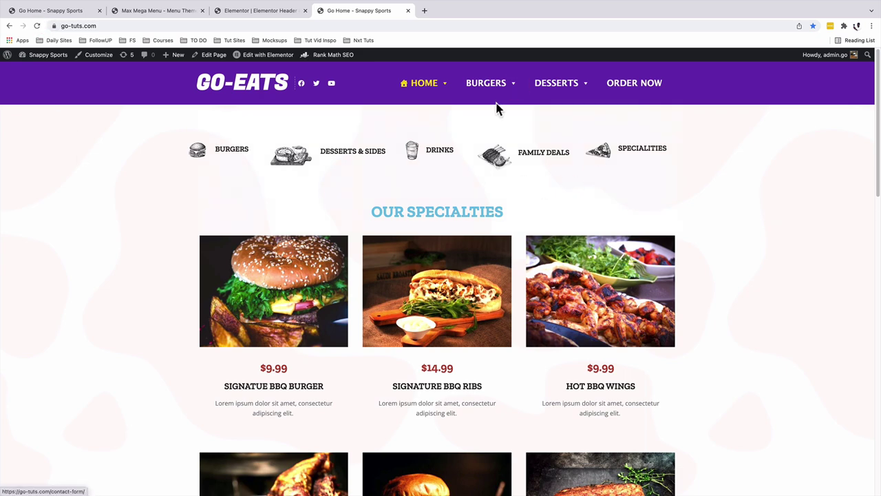
mouse_move(491, 92)
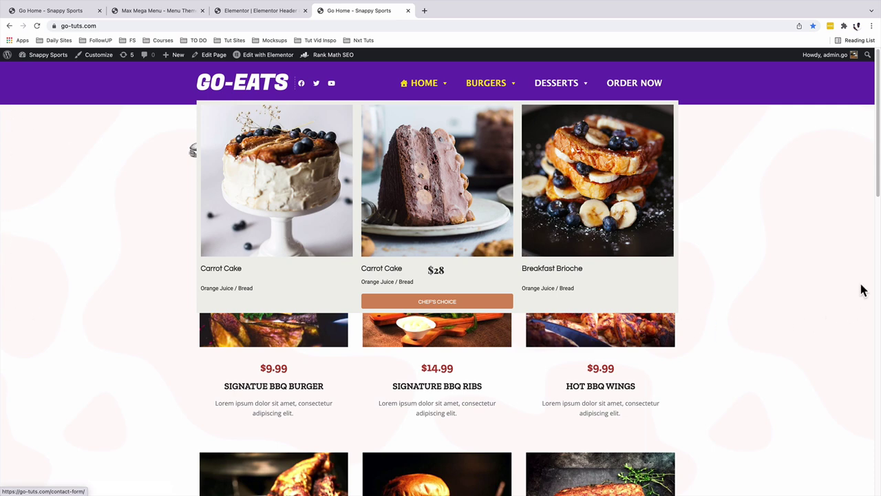
Replace the inner Panel Width selector with .elementor-section-wrap, keeping body as the outer width.
key(super+2)
click(531, 333)
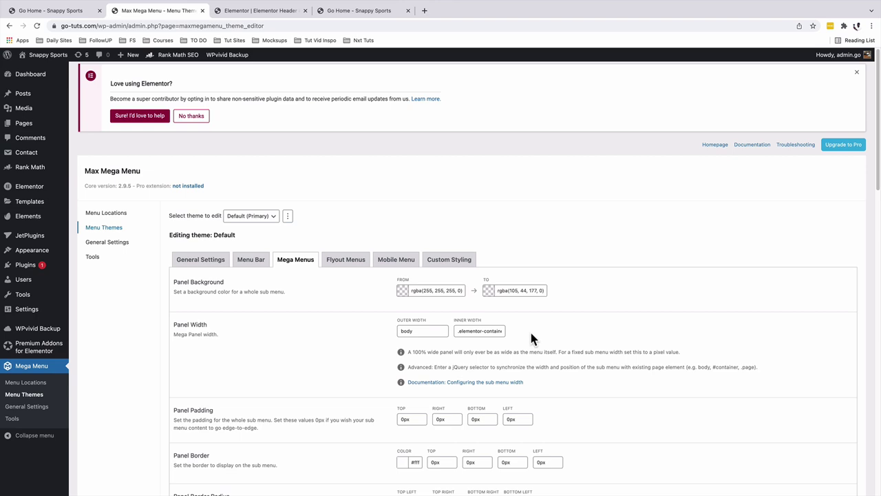
click(476, 331)
key(super+a)
key(BackSpace)
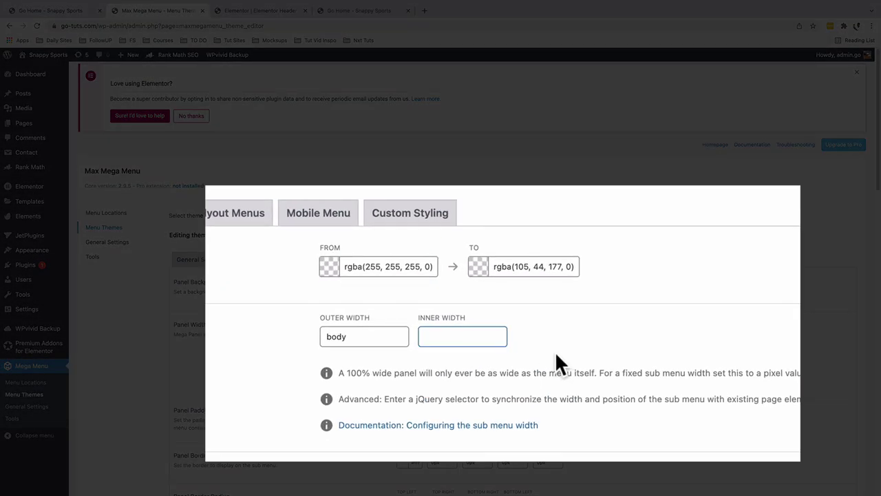
double_click(365, 336)
click(458, 336)
key(super+v)
key(super+Left)
key(super+Right)
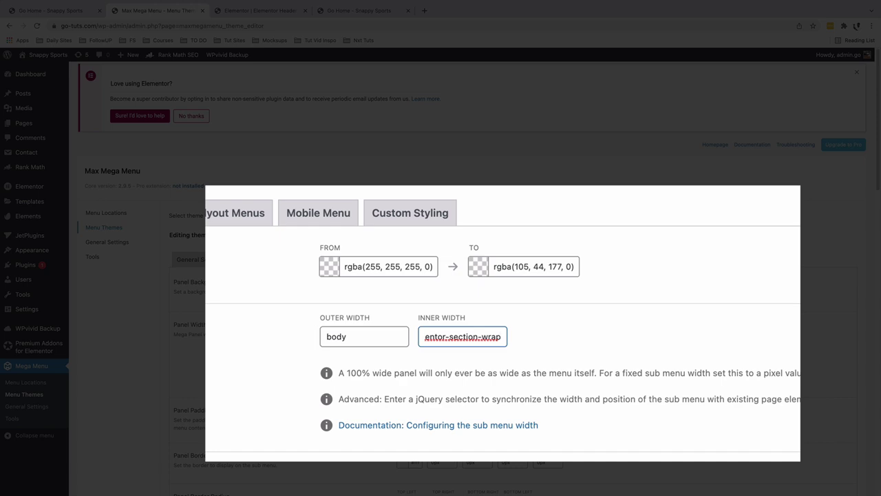
click(513, 341)
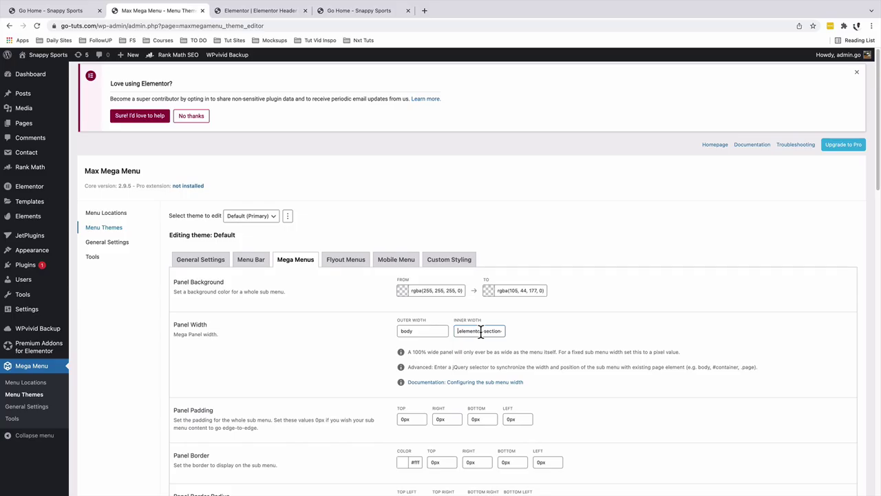
triple_click(479, 331)
key(Left)
key(End)
text(-wrap)
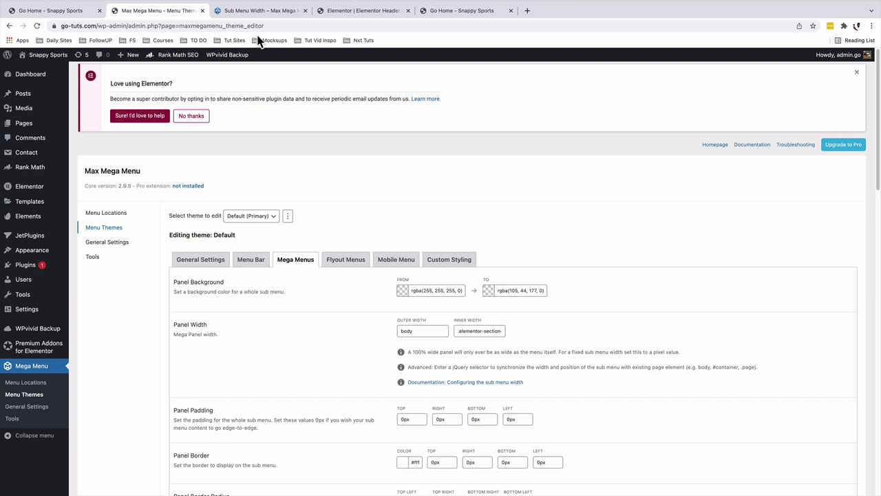
Consult the Max Mega Menu documentation on sub menu width and view the Home submenu's width on the live page.
click(247, 13)
scroll(633, 318, down, 1)
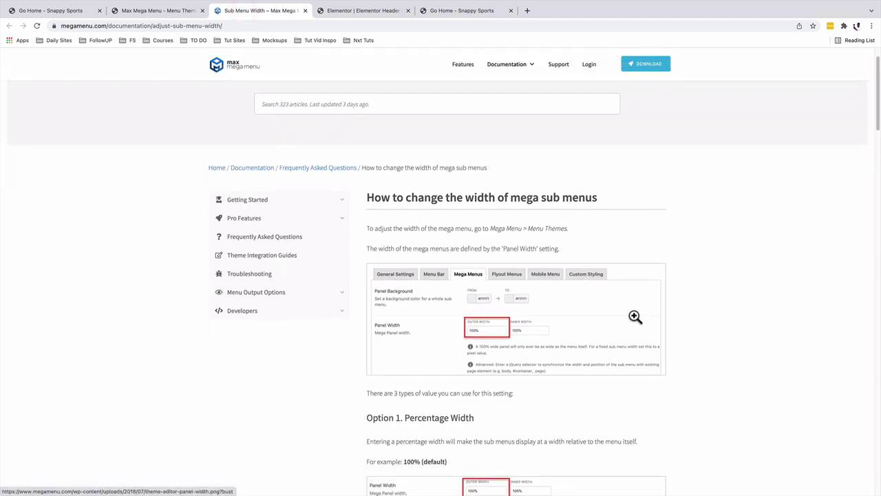
key(ctrl+shift+Tab)
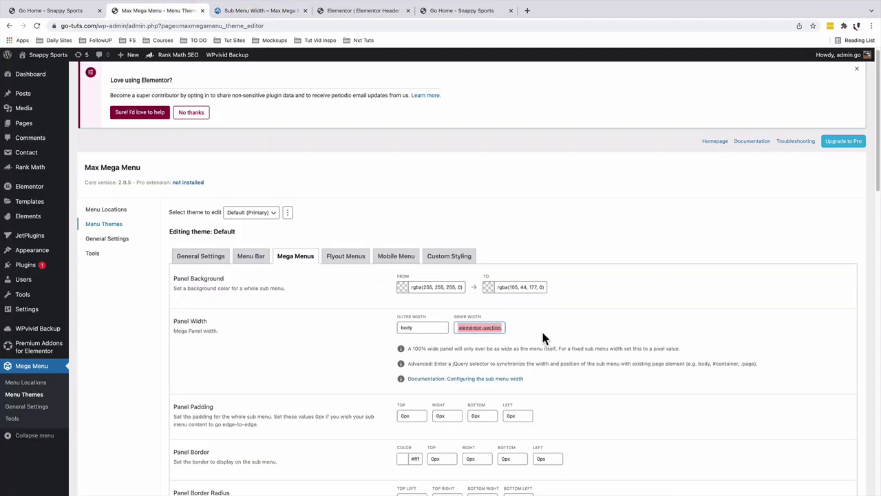
click(543, 334)
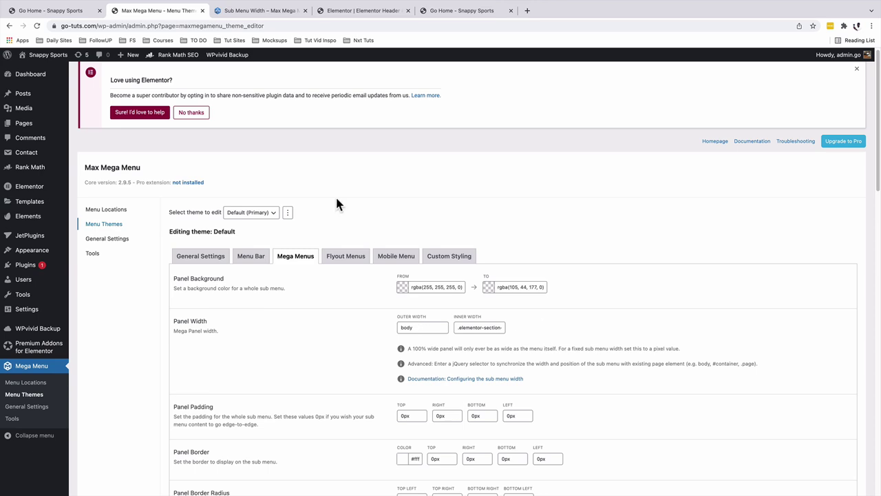
click(56, 12)
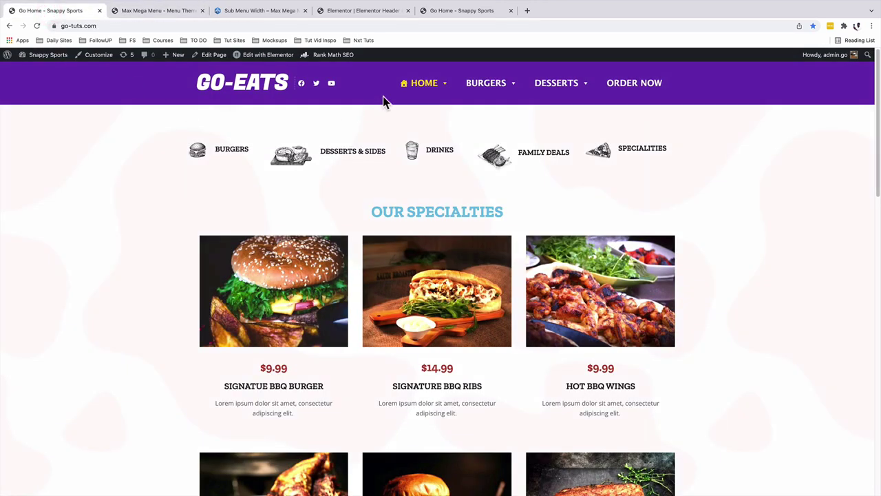
mouse_move(429, 88)
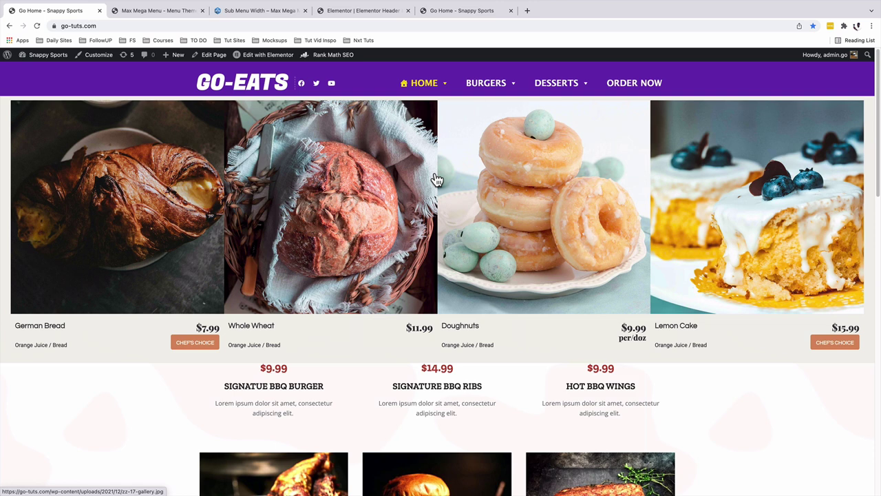
key(ctrl+Tab)
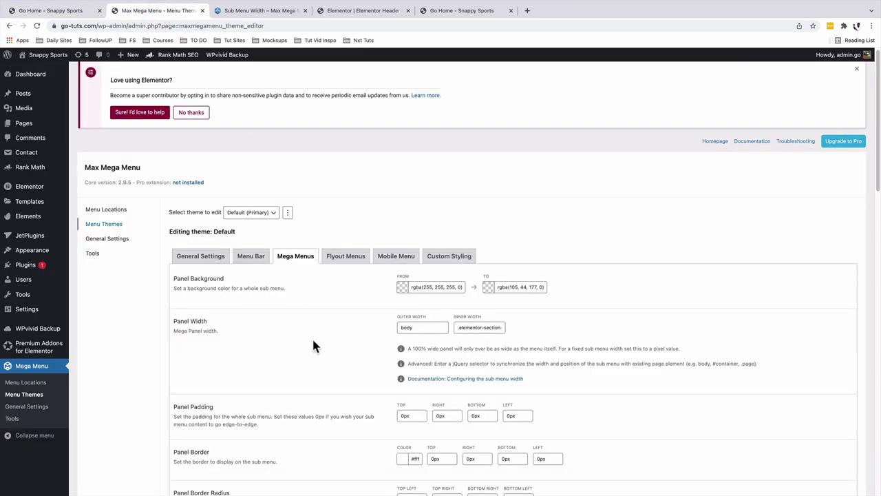
Set both the outer and inner Panel Width to 100% and save the Default theme.
drag(414, 328, 388, 325)
text(100%)
triple_click(468, 329)
key(BackSpace)
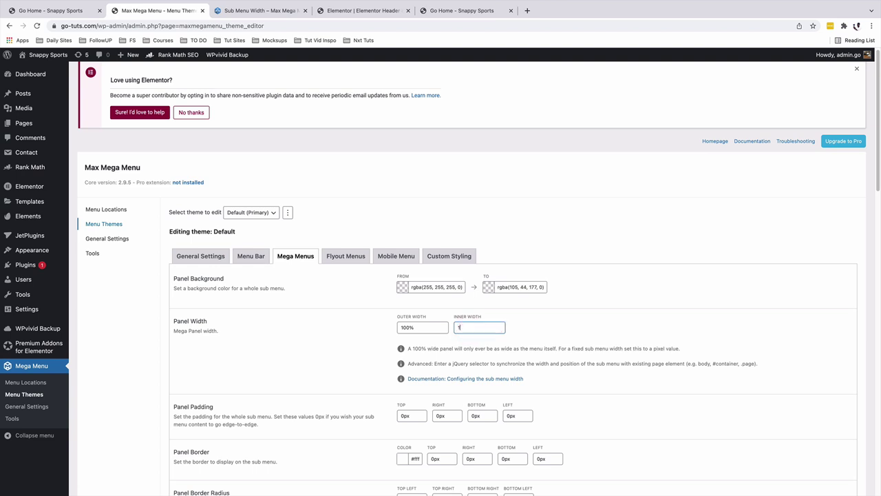
scroll(468, 329, down, 20)
click(185, 433)
Reload the live page to check the Home submenu's width and compare it with the submenus in the Elementor header editor.
click(421, 12)
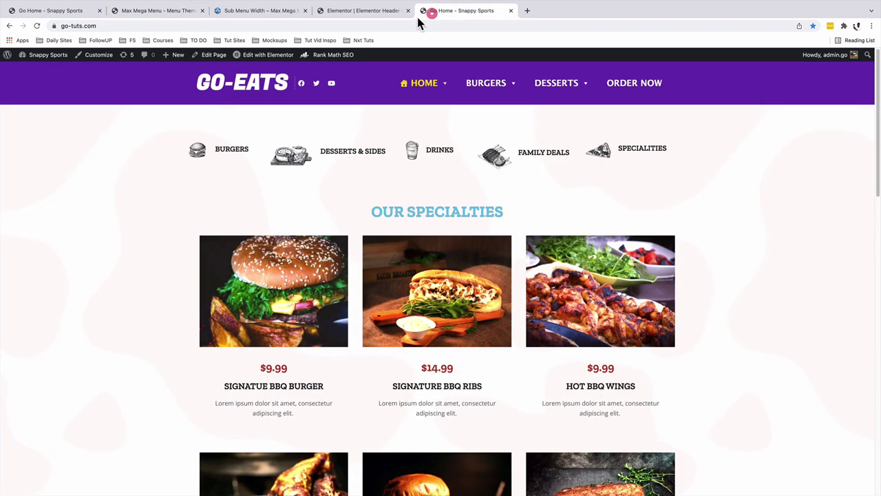
click(38, 26)
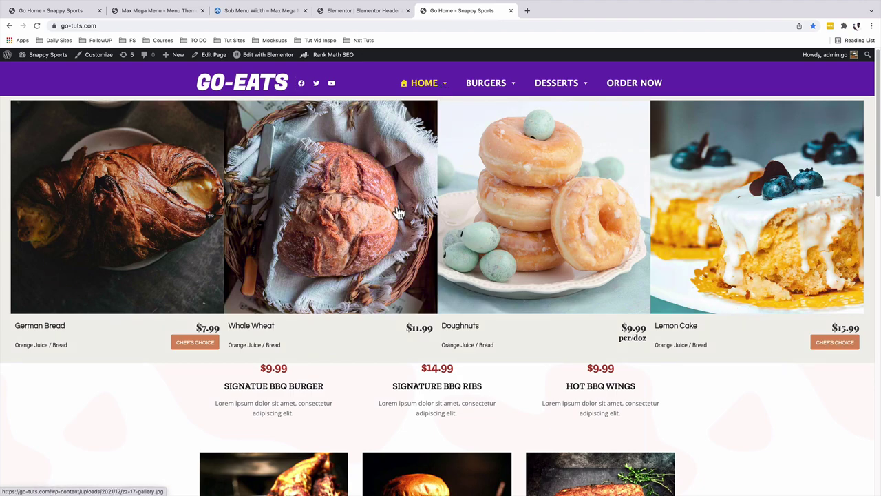
key(super+2)
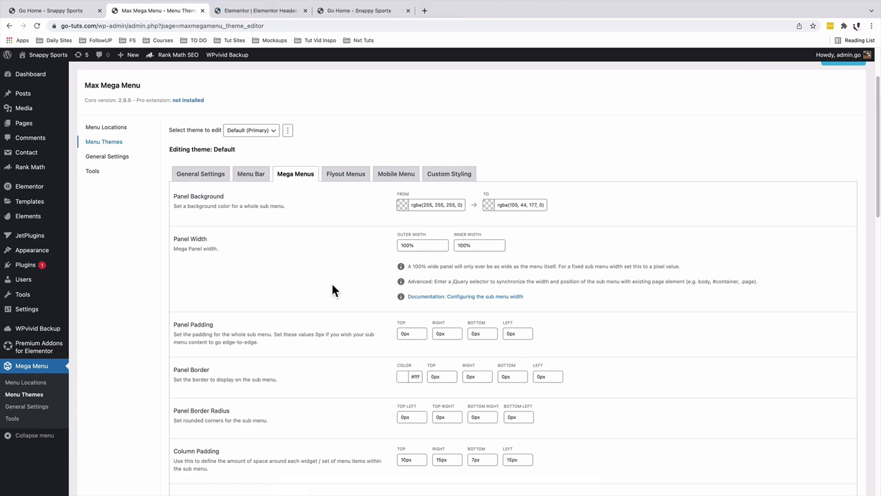
click(259, 11)
mouse_move(455, 118)
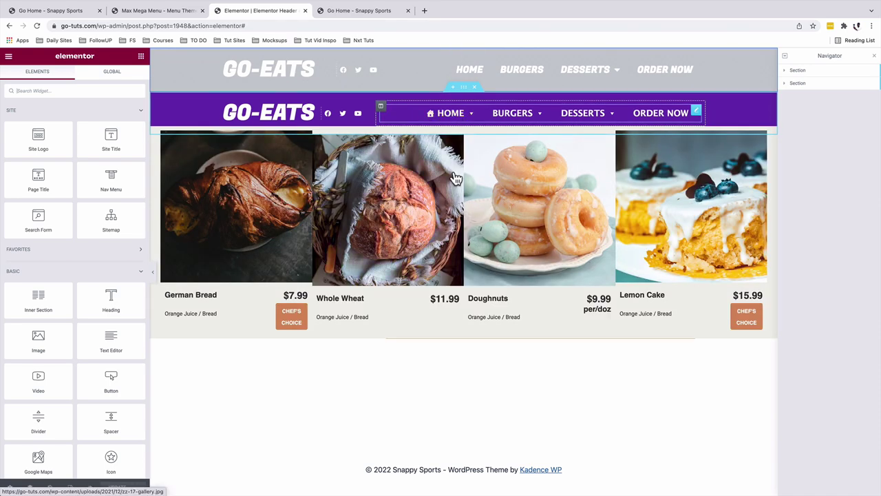
mouse_move(517, 121)
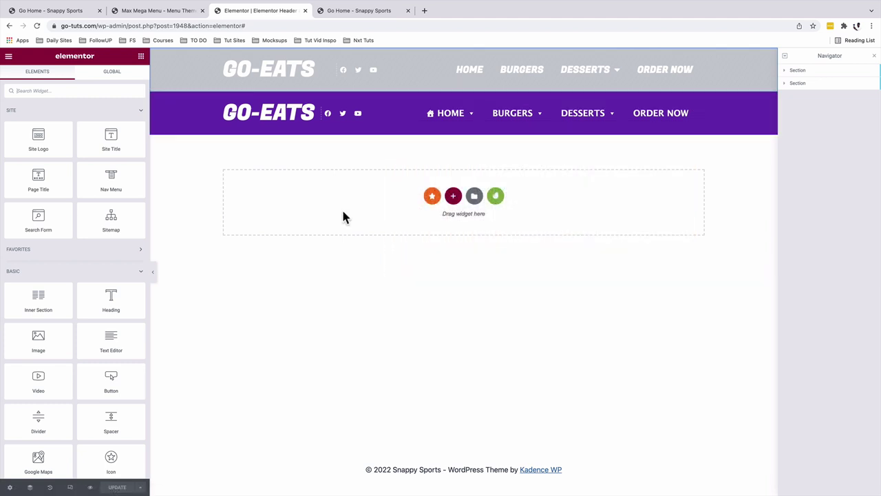
Go to the WordPress menu editor and open the Mega Menu settings of Main Menu's Home item.
click(128, 15)
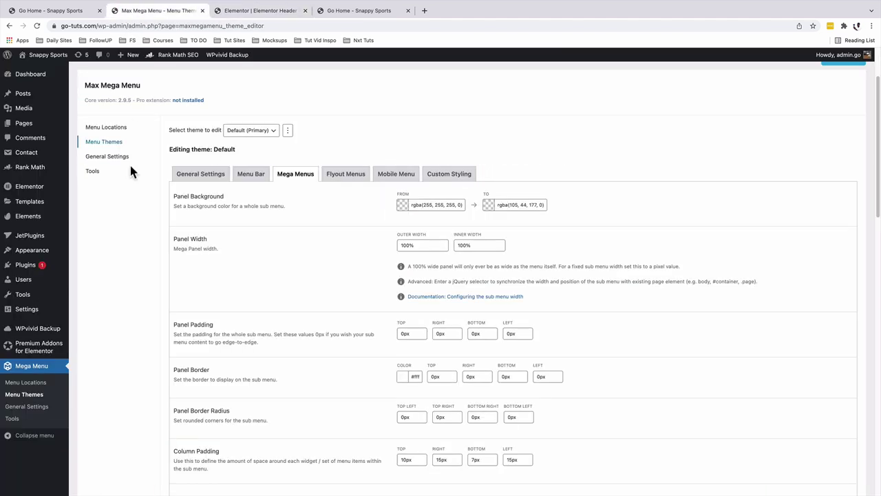
mouse_move(31, 254)
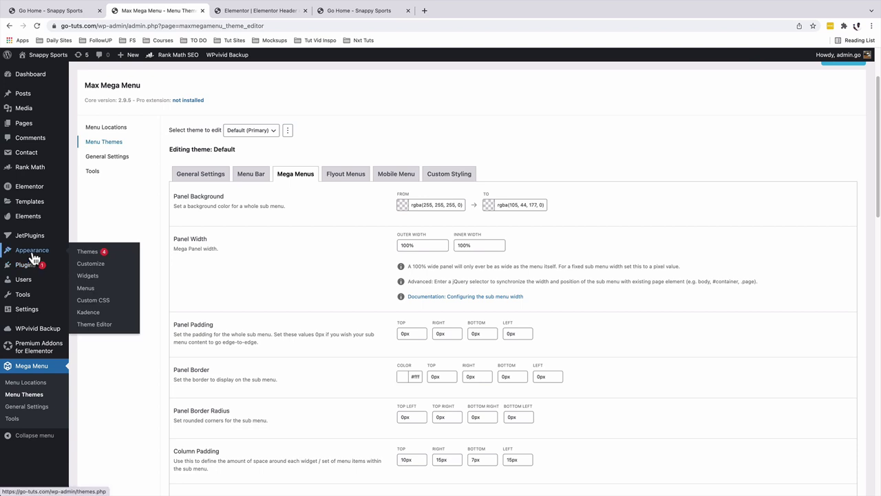
click(87, 289)
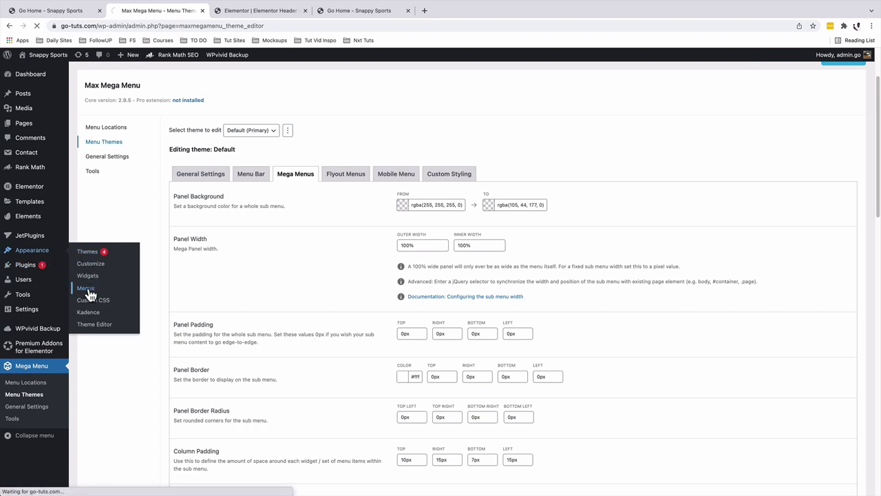
scroll(484, 214, down, 2)
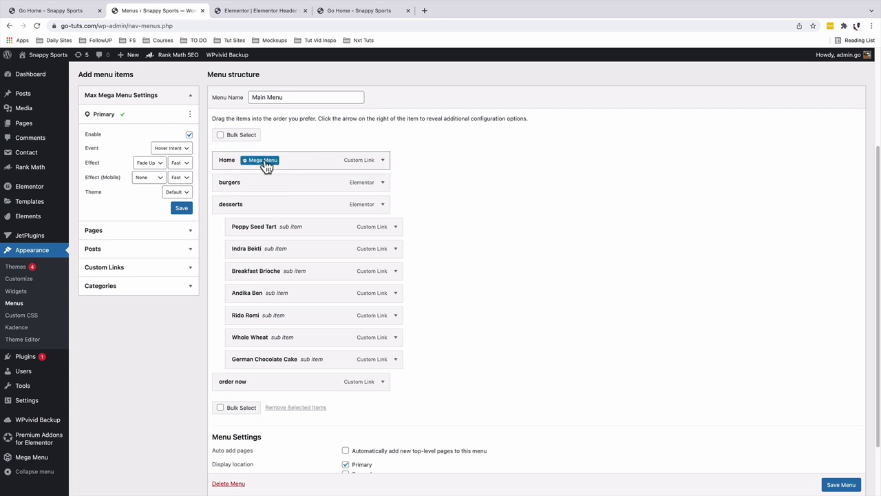
click(263, 160)
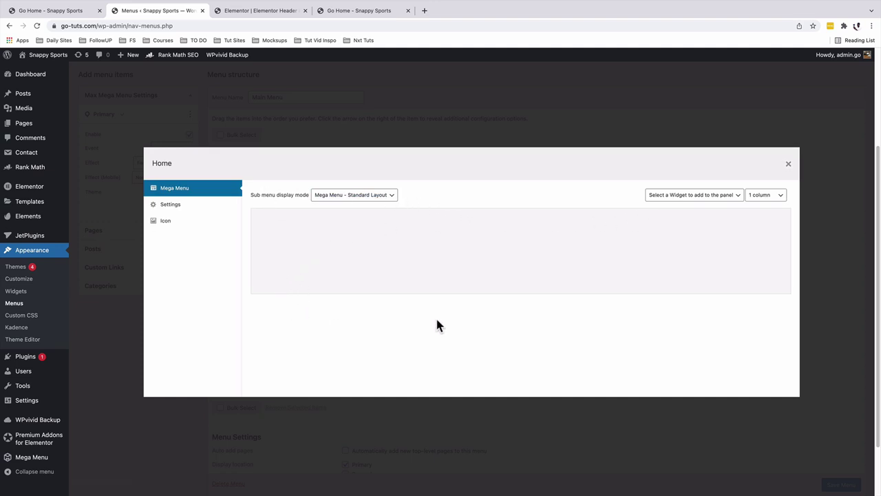
Keep the Home submenu on Mega Menu - Standard Layout with 1 column and add an Elementor Library widget to its panel.
click(392, 199)
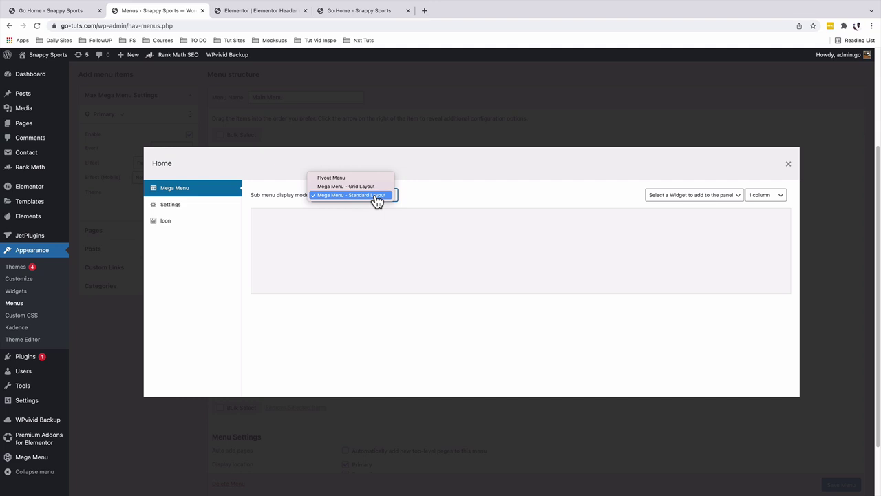
click(375, 198)
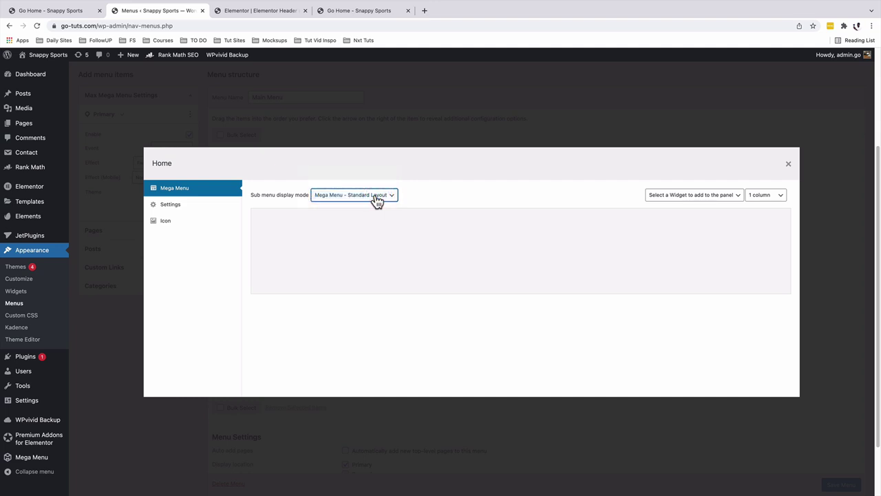
double_click(768, 199)
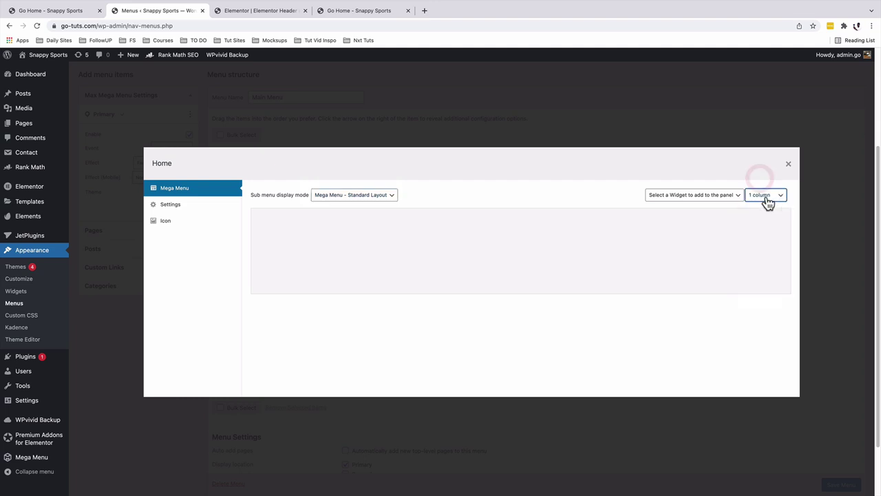
click(764, 199)
click(763, 199)
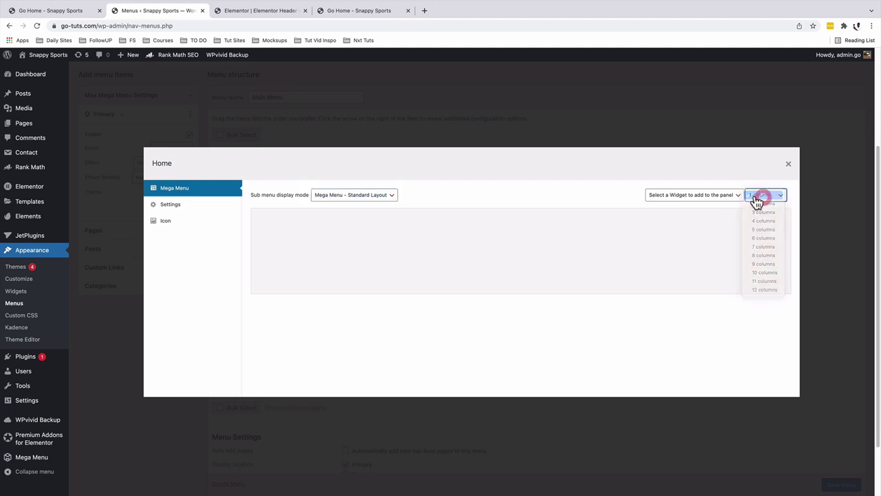
click(672, 198)
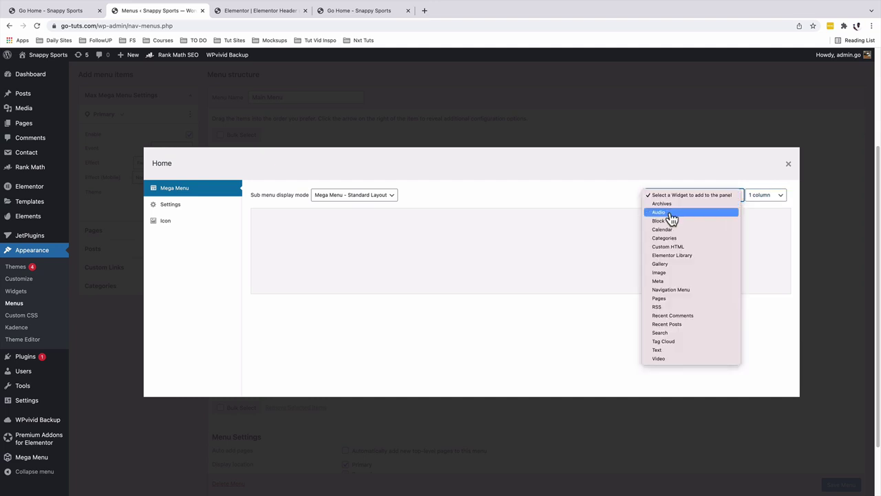
click(683, 255)
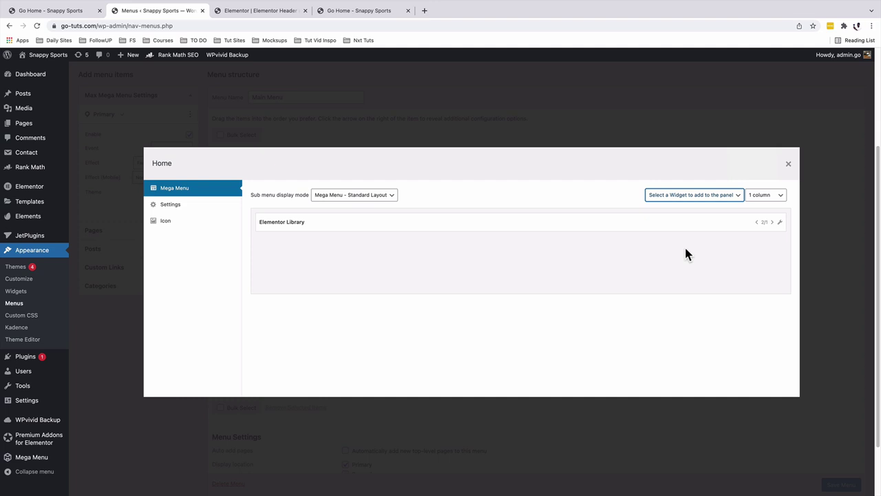
Assign the doughnutsx (section) template to the Elementor Library widget and save it.
click(780, 223)
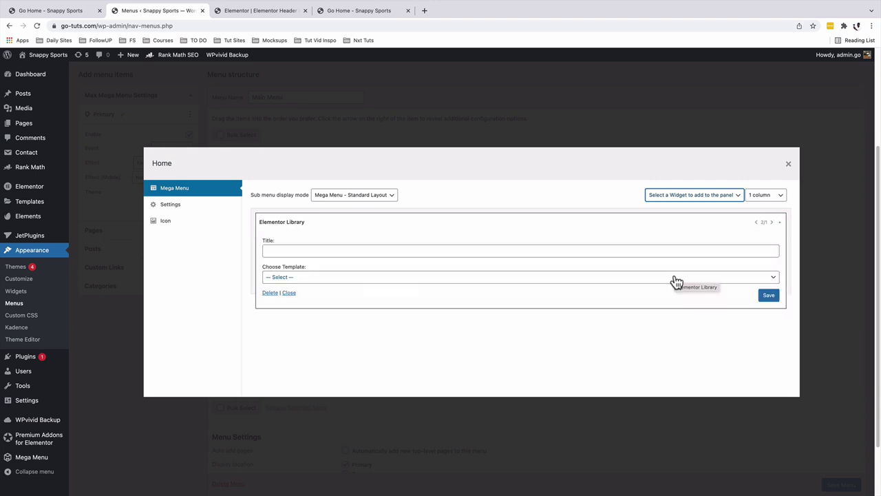
click(675, 279)
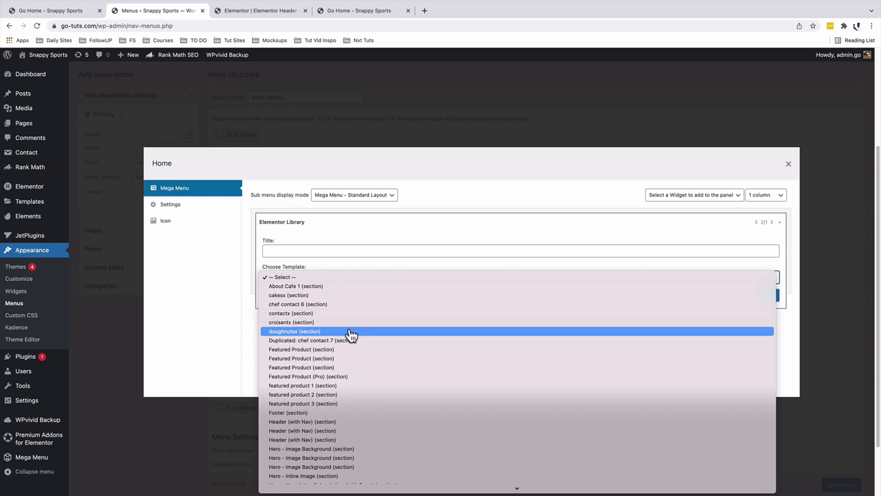
click(350, 332)
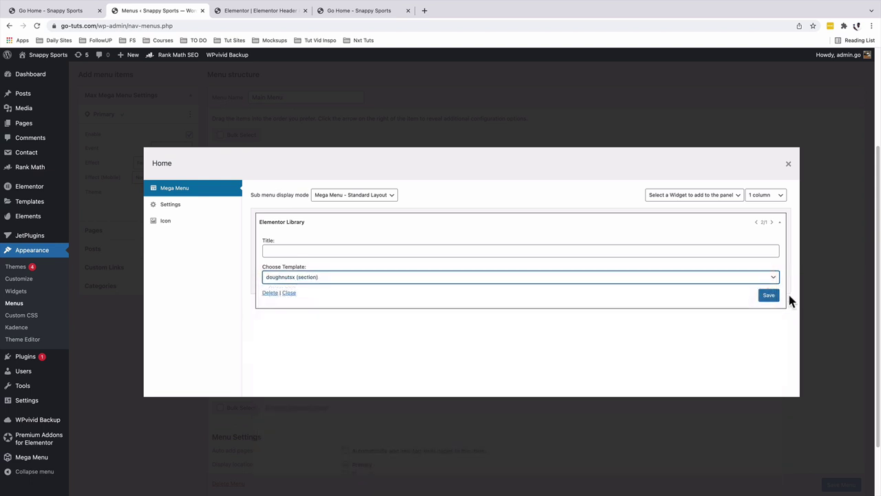
click(769, 295)
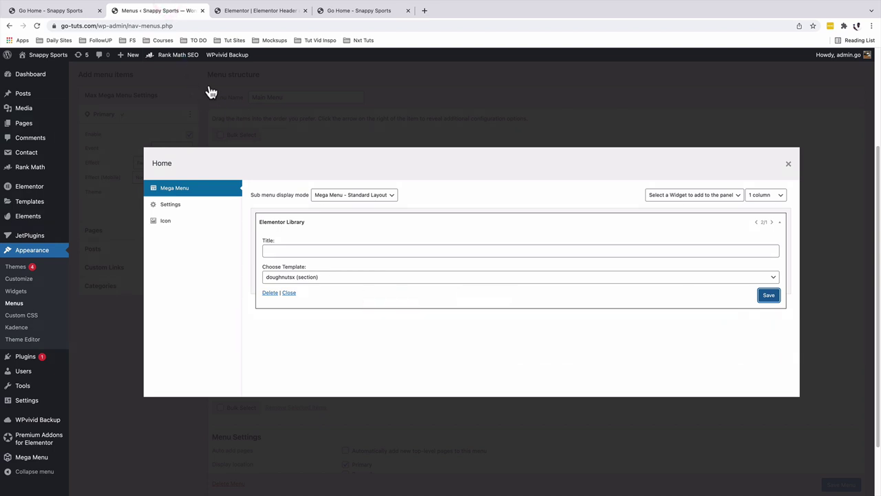
View the Home submenu on the live page and review the Home item's menu item and sub menu settings.
click(338, 11)
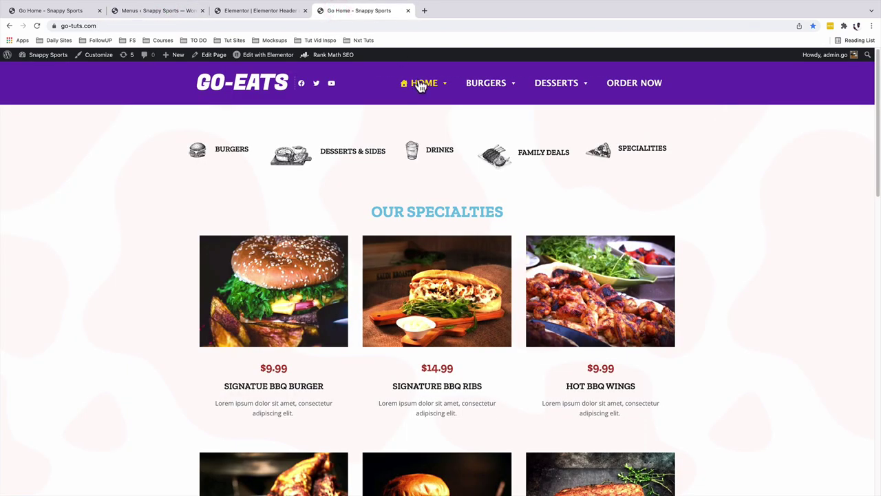
mouse_move(421, 86)
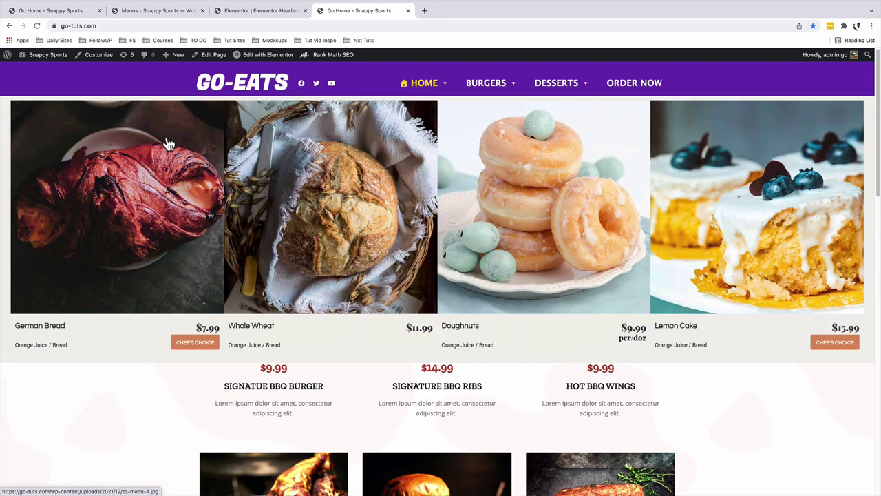
key(super+2)
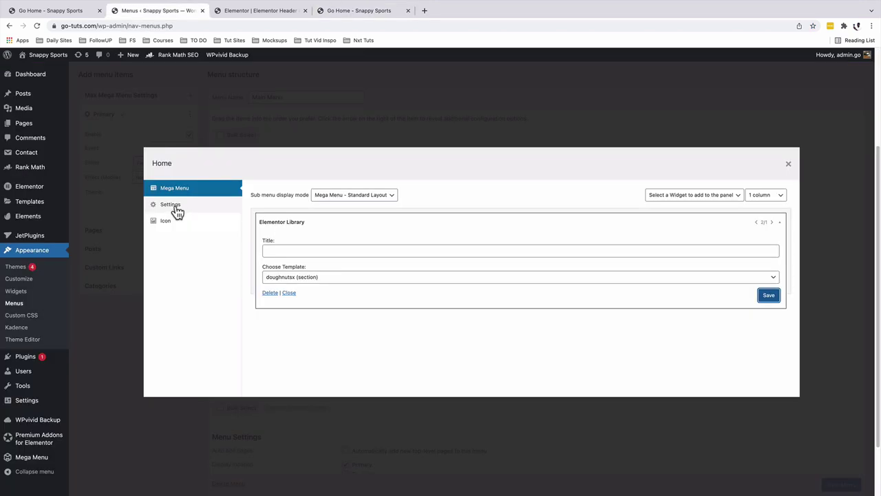
click(177, 209)
click(179, 188)
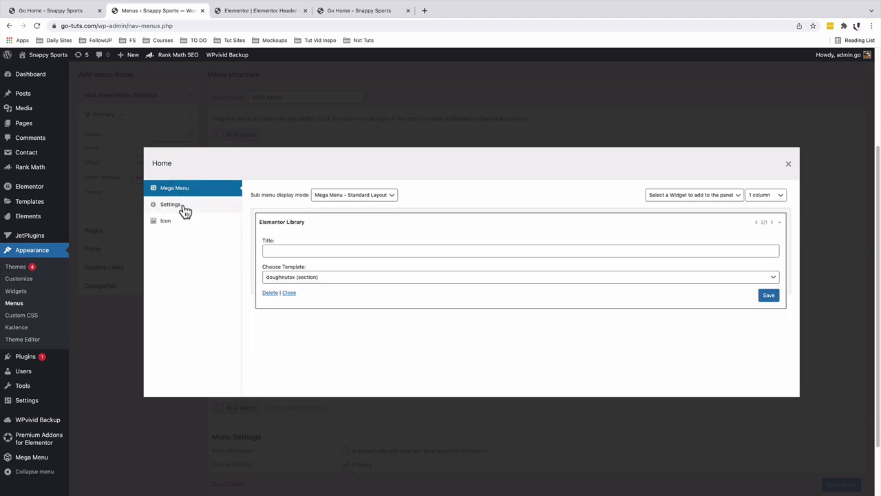
click(184, 210)
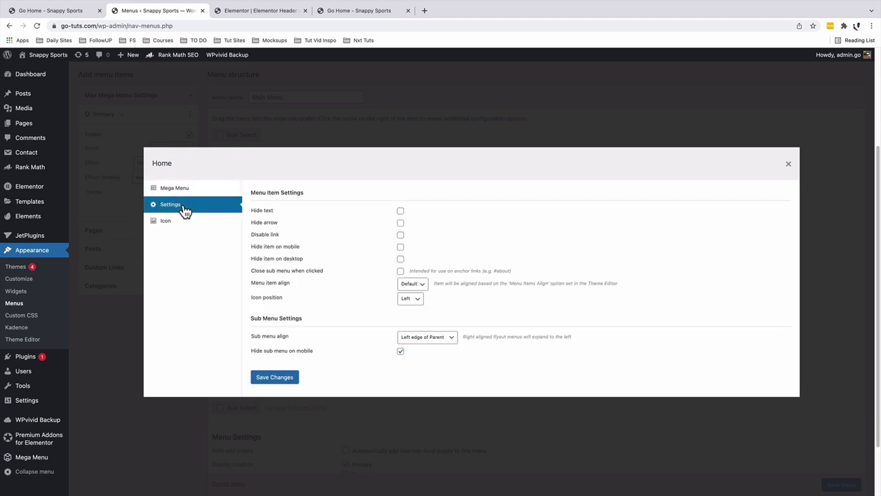
Change the Home item's icon to the globe from Dashicons and save Main Menu.
click(178, 226)
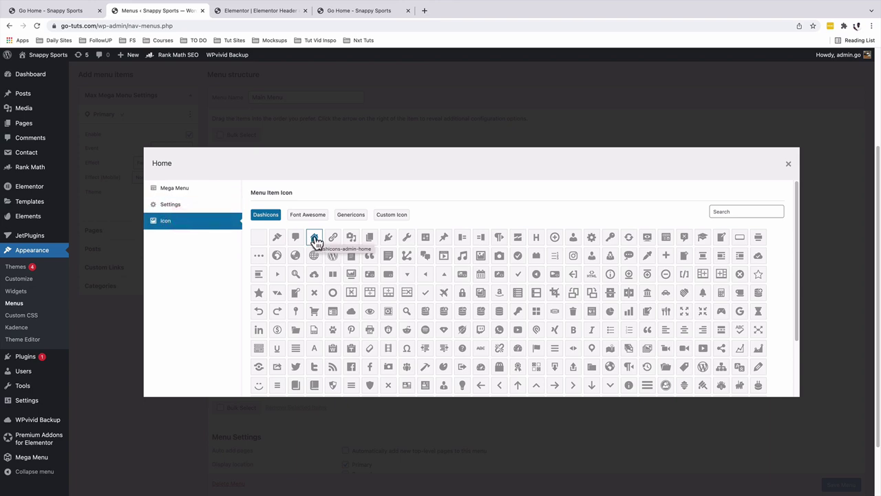
click(349, 12)
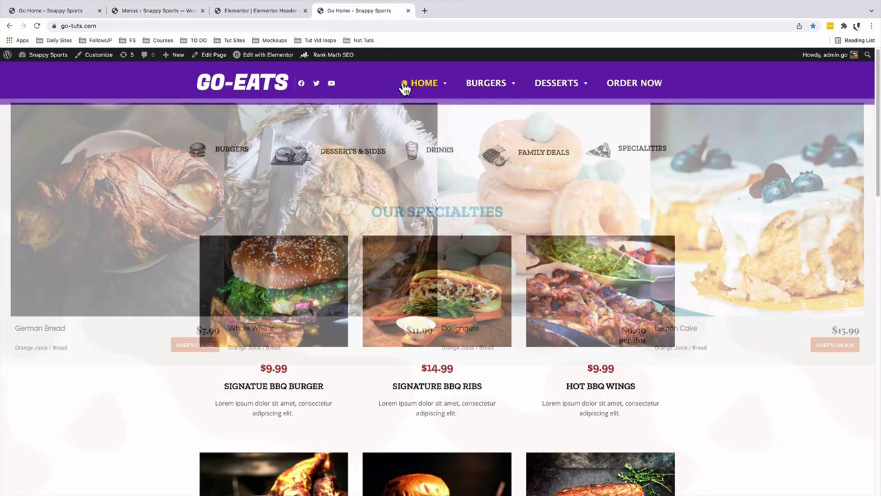
click(235, 11)
click(178, 12)
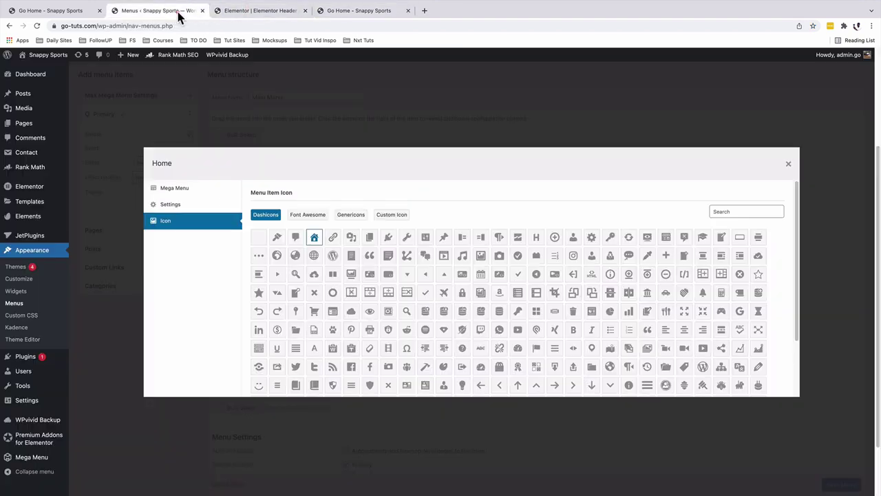
click(609, 367)
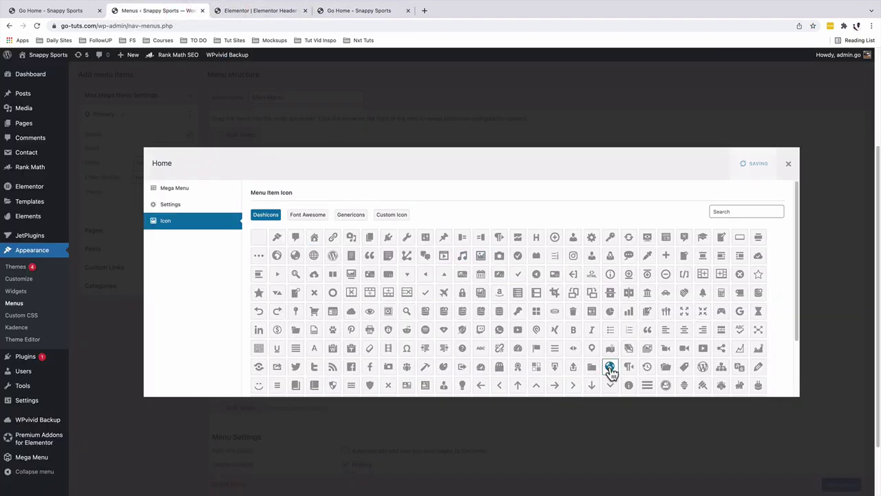
click(757, 440)
click(841, 485)
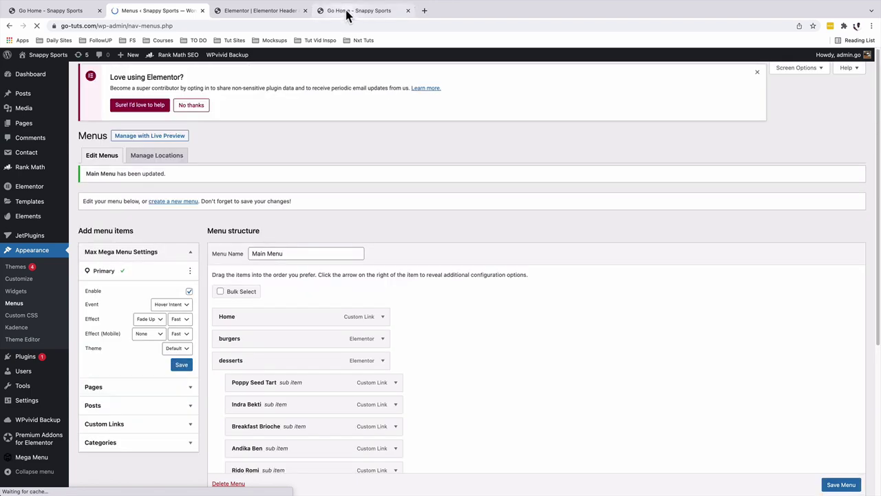
Reload the live page to check the Home item's icon and submenu, and return to the menu editor.
click(347, 11)
click(36, 26)
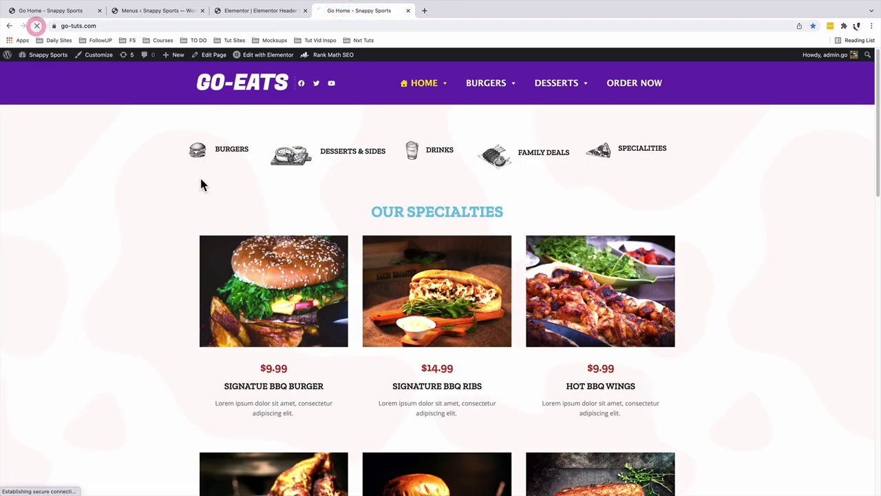
mouse_move(402, 94)
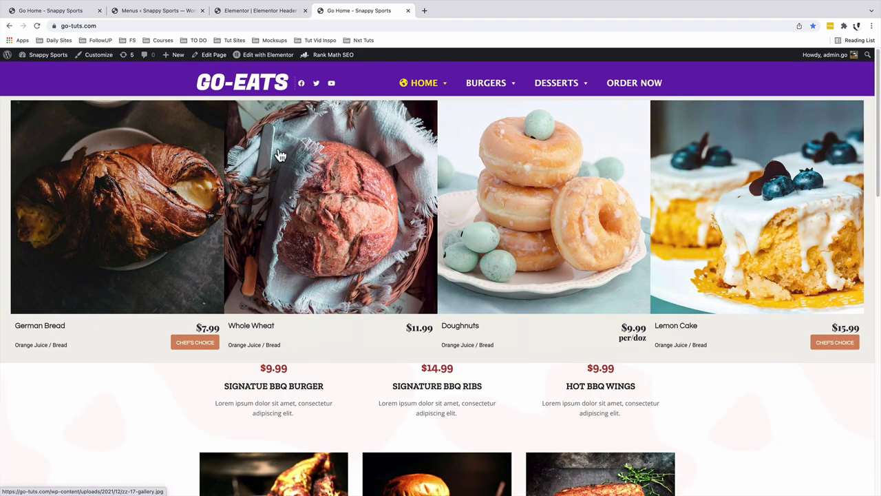
click(131, 11)
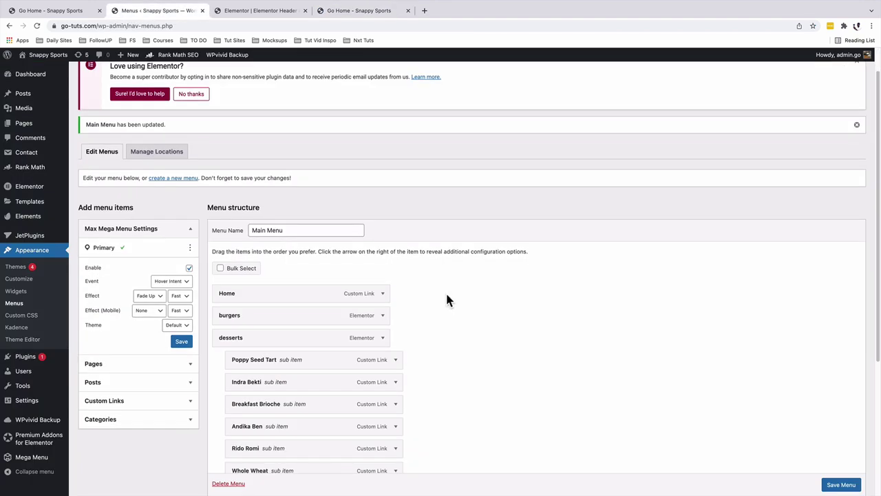
mouse_move(258, 299)
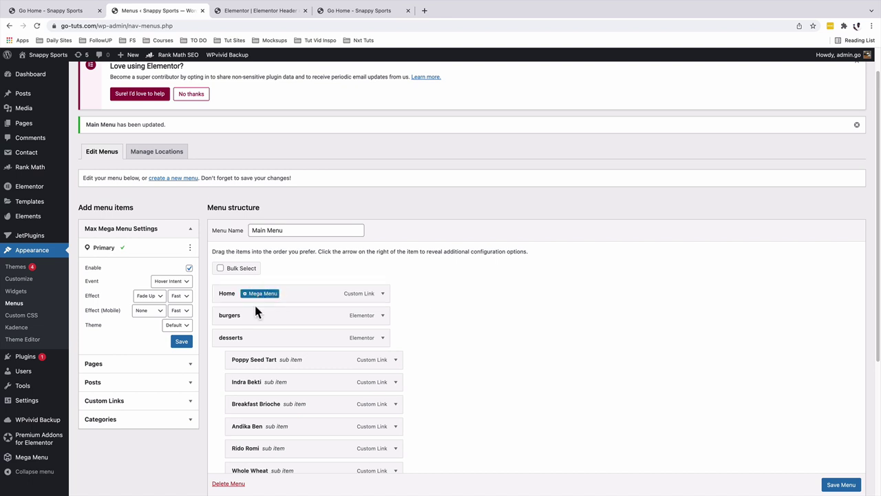
Review the burgers item's submenu display mode and Elementor Library template, and check the BURGERS submenu on the live page.
click(258, 317)
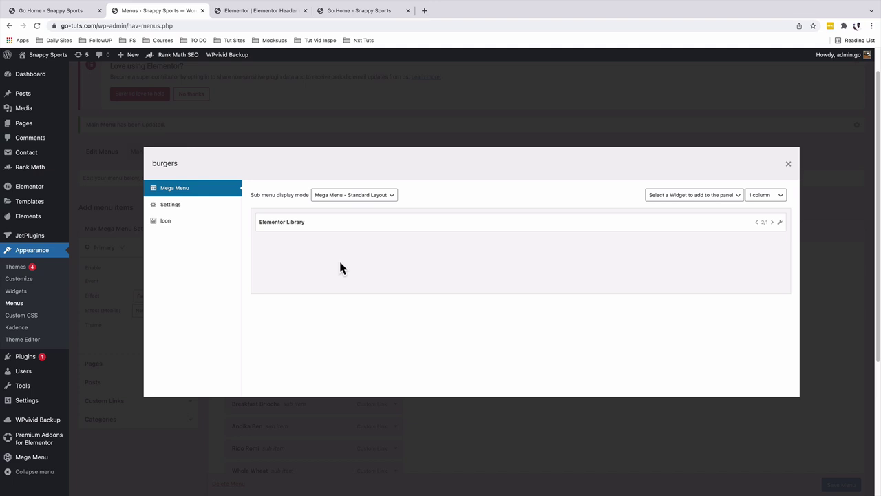
click(338, 196)
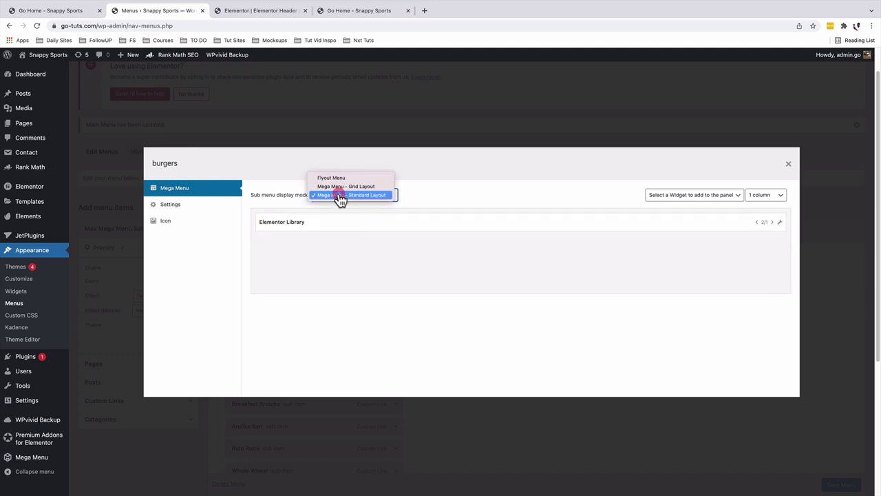
click(351, 269)
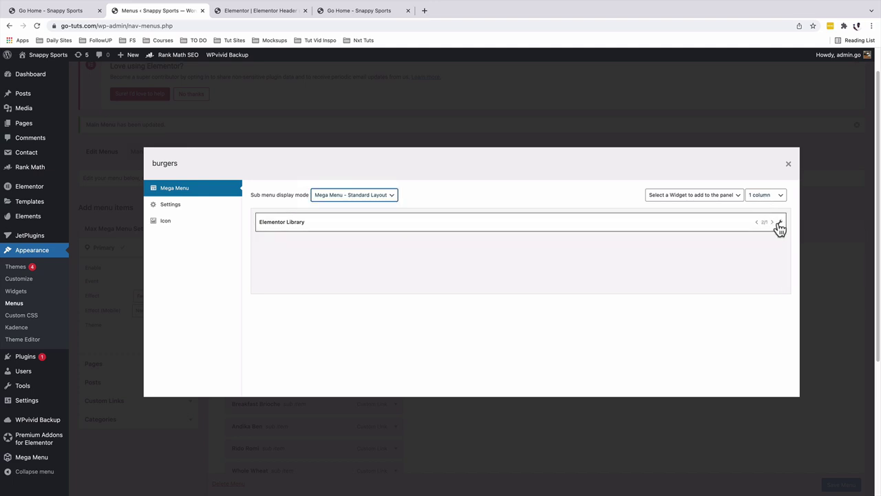
click(779, 223)
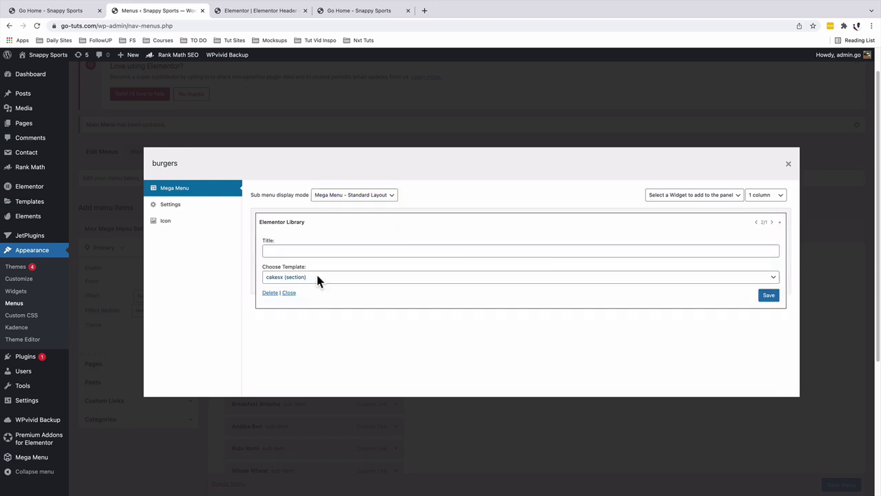
click(317, 277)
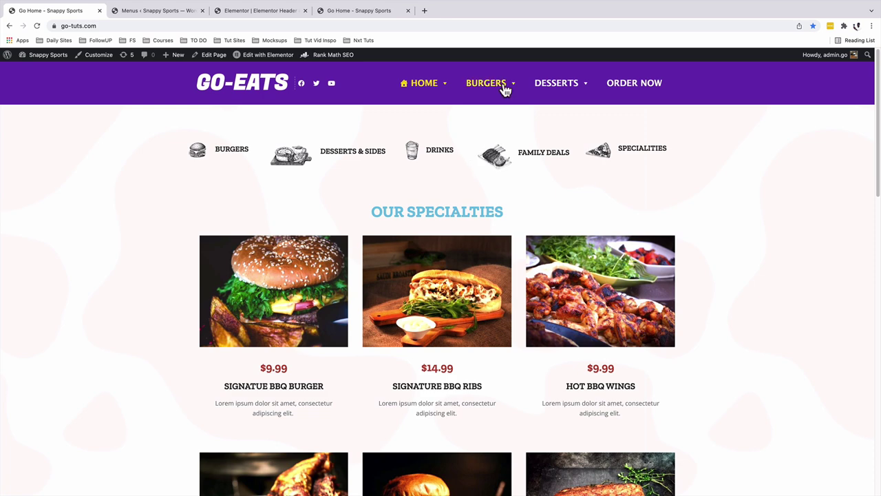
mouse_move(506, 88)
key(ctrl+Tab)
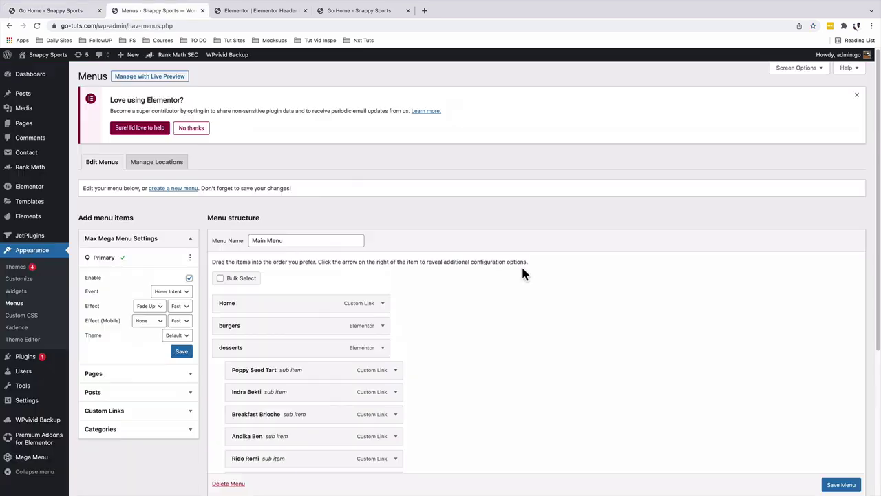
Compare the sub items under desserts in the menu structure with the DESSERTS dropdown on the live page.
scroll(521, 264, down, 3)
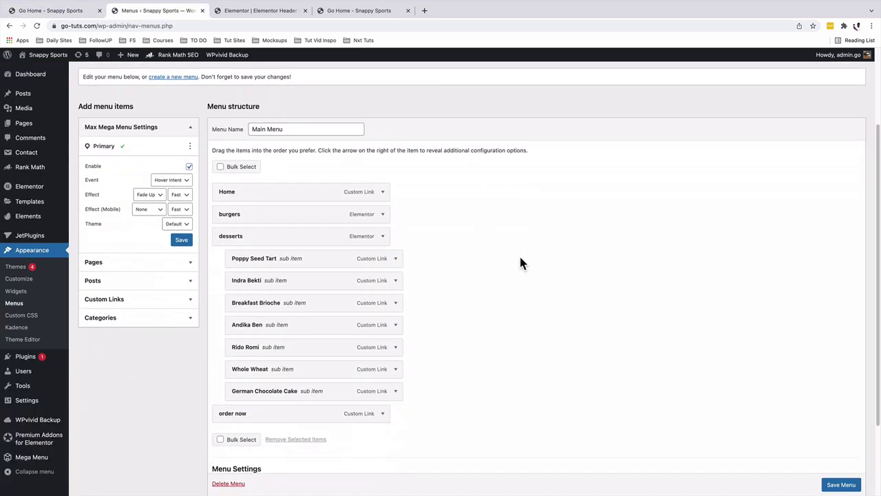
scroll(461, 241, down, 1)
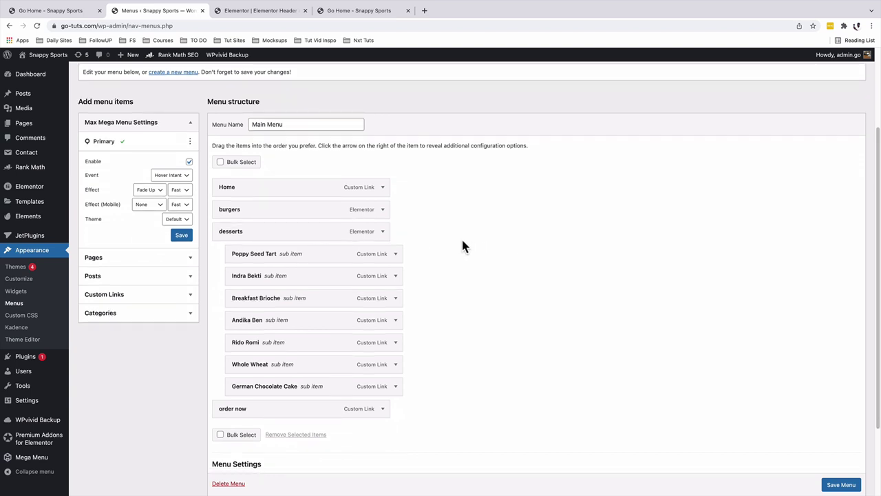
mouse_move(227, 236)
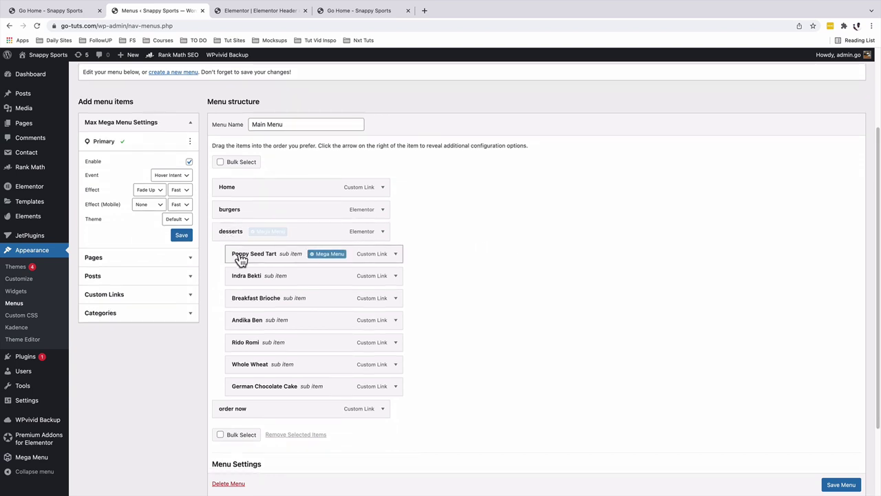
click(41, 10)
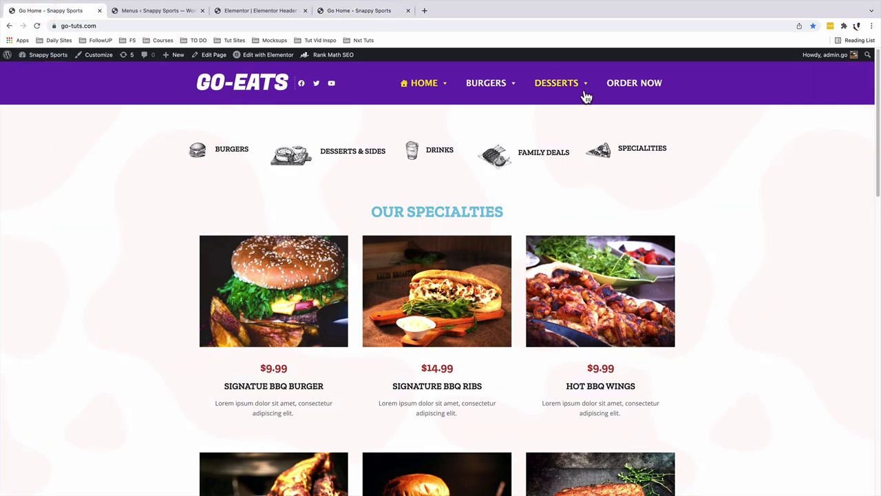
mouse_move(583, 90)
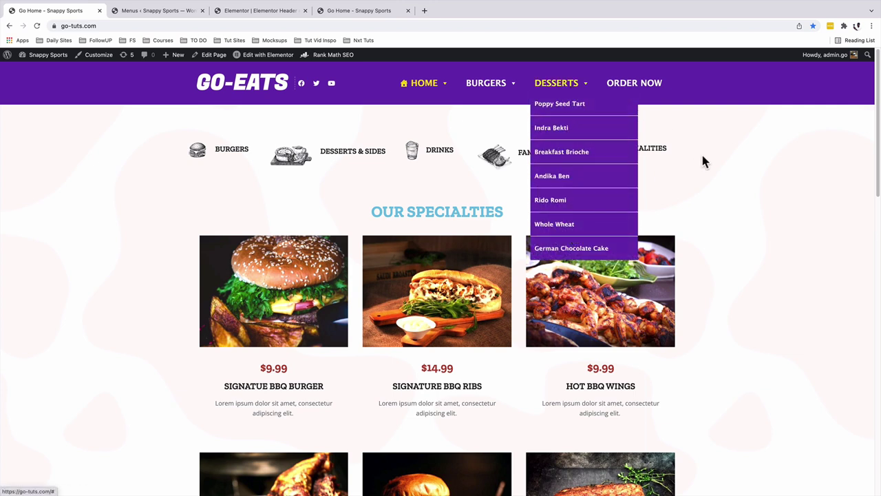
key(ctrl+Tab)
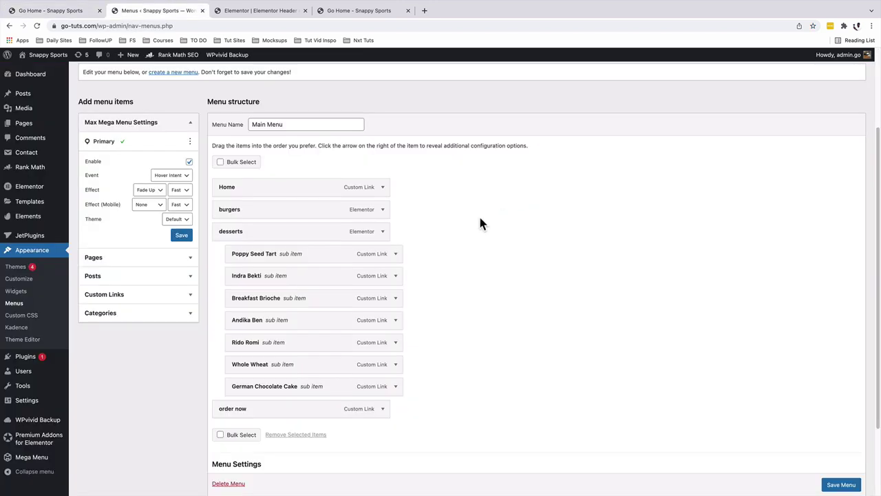
Review the desserts item's submenu display mode, menu item settings and icon options, leaving the display mode on Flyout Menu.
mouse_move(340, 232)
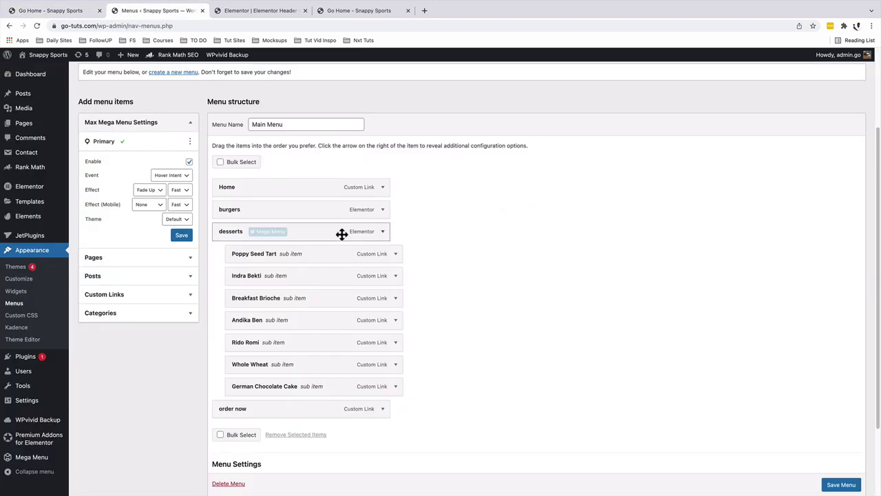
click(269, 233)
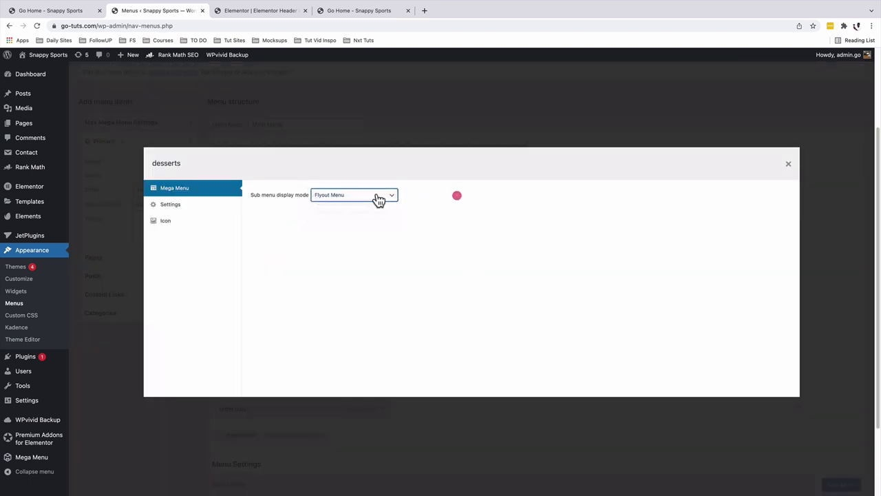
click(368, 196)
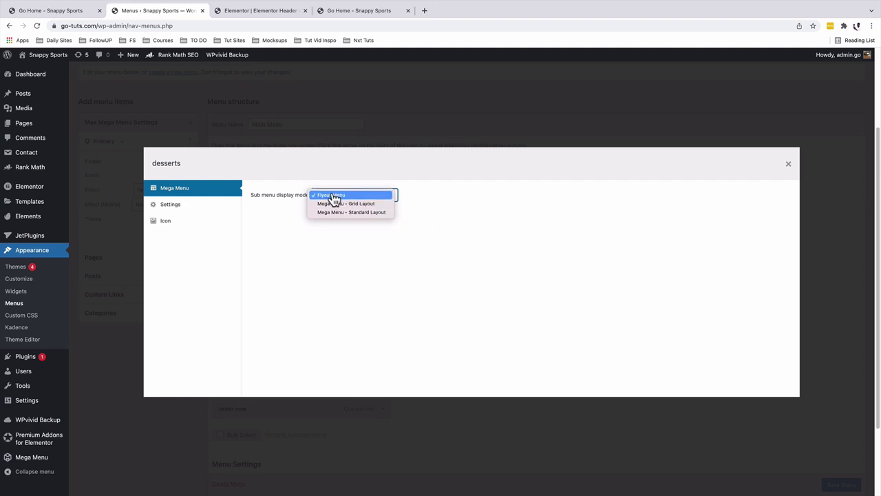
click(331, 194)
click(178, 206)
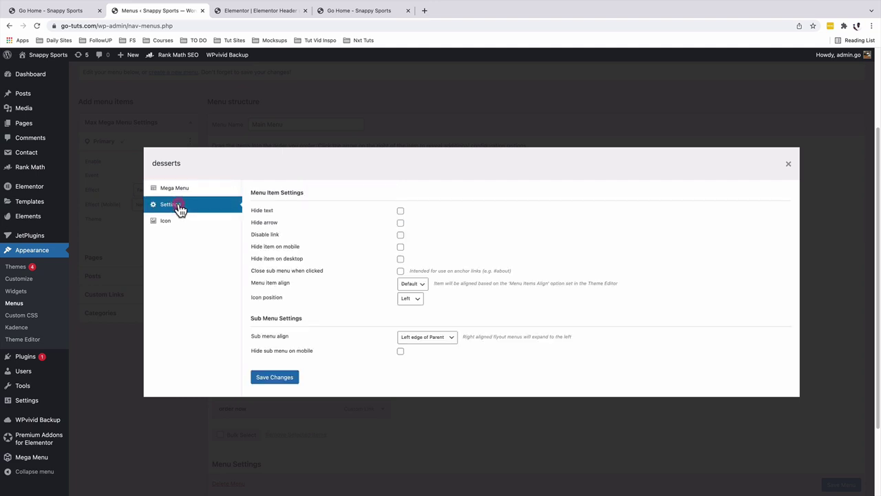
click(178, 222)
click(181, 208)
click(178, 221)
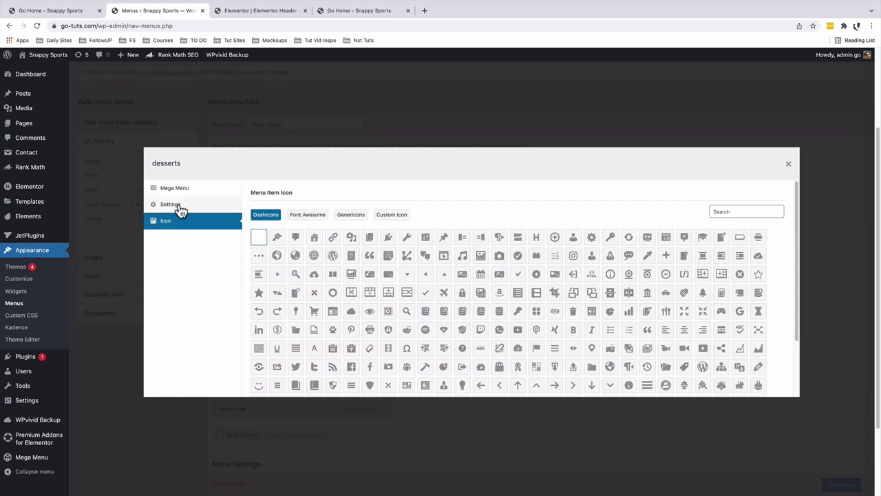
click(179, 207)
click(177, 222)
click(788, 164)
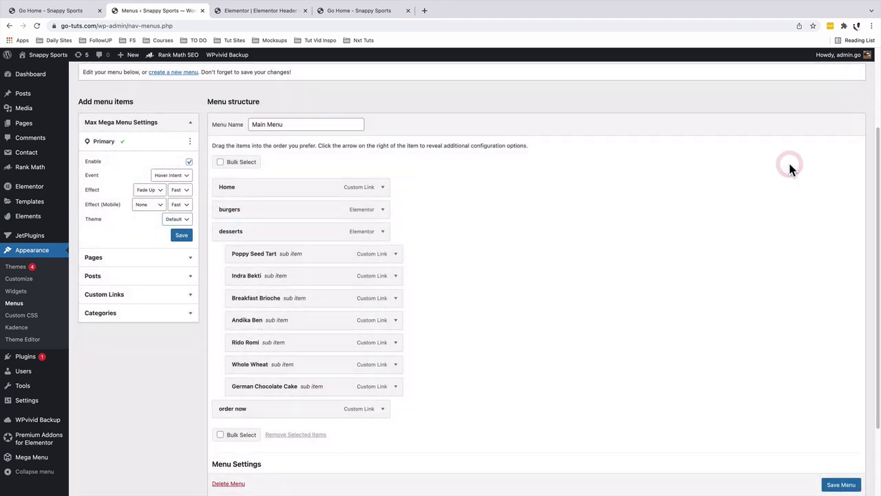
Save Main Menu and open the Max Mega Menu theme editor.
scroll(819, 331, down, 1)
click(841, 485)
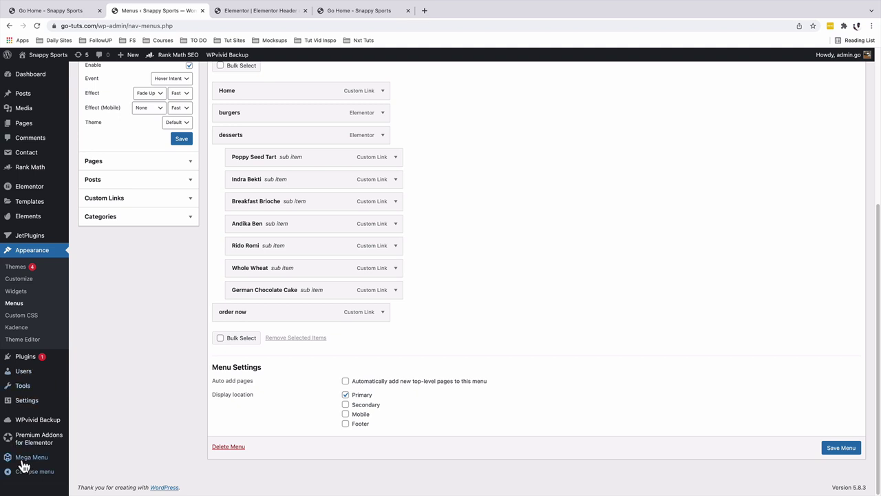
mouse_move(22, 461)
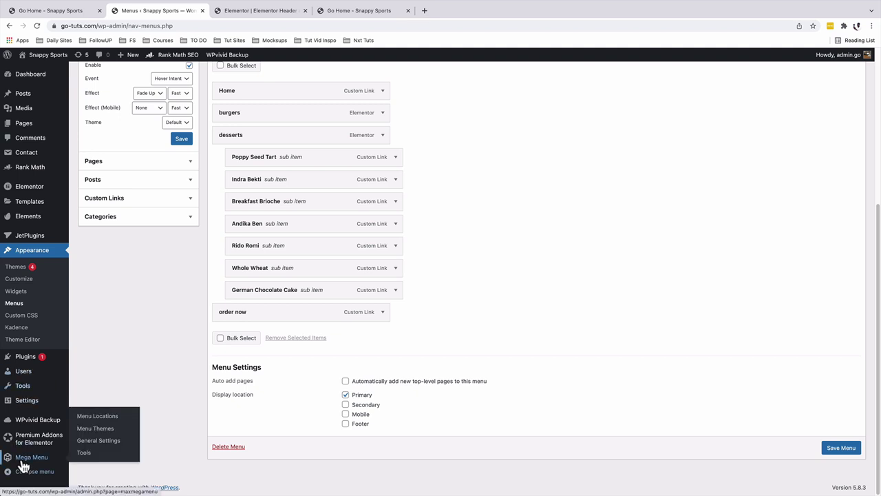
click(103, 428)
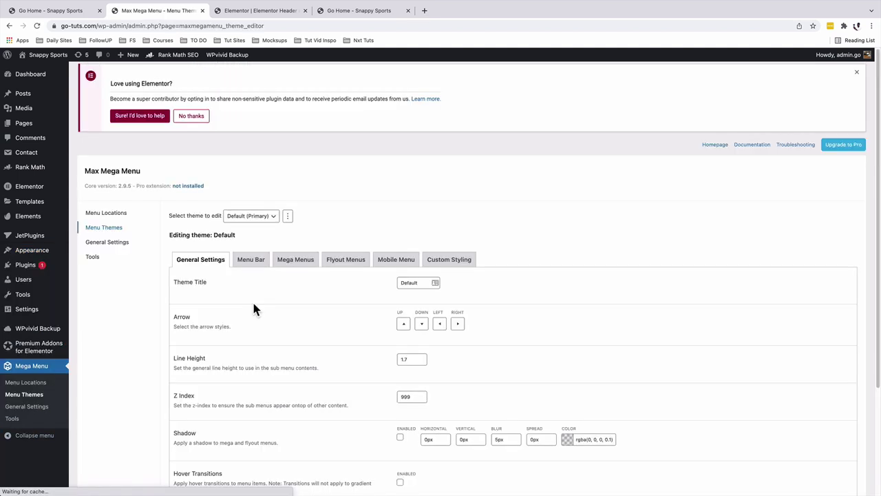
Set the flyout Sub Menu Width to 450px, save the theme and check the DESSERTS dropdown on the live page.
click(342, 263)
scroll(376, 181, down, 3)
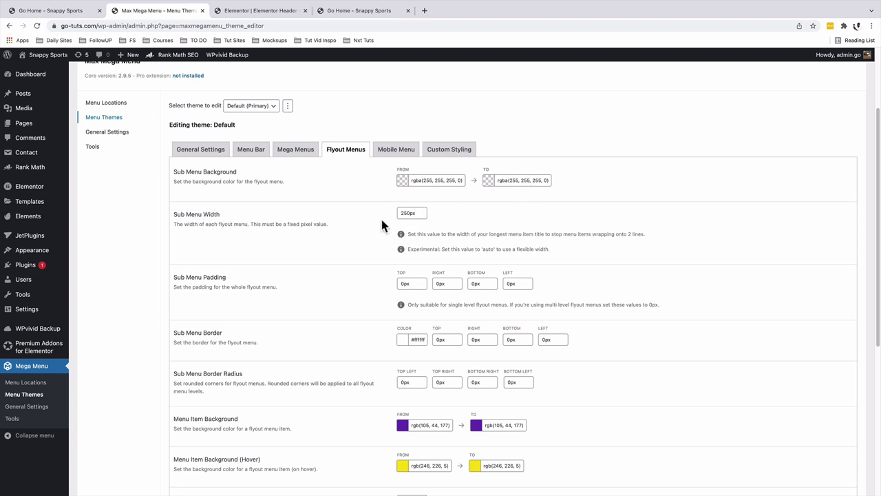
click(402, 212)
scroll(395, 270, down, 5)
click(195, 442)
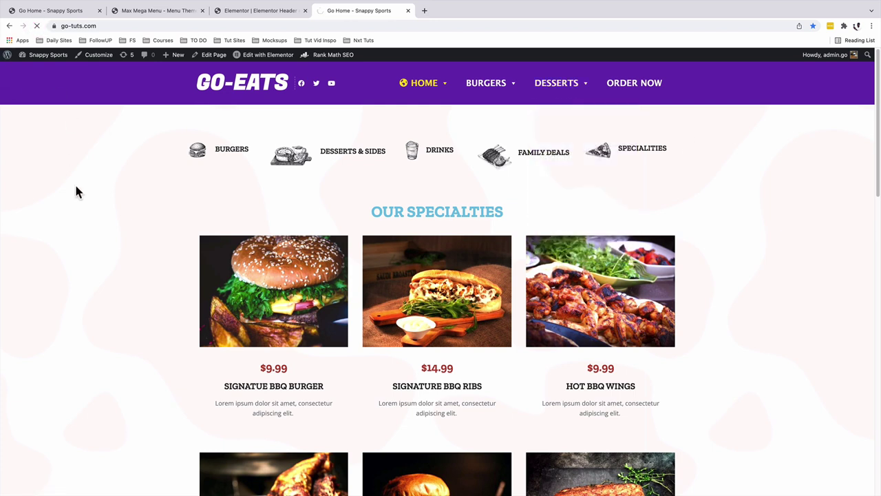
mouse_move(566, 90)
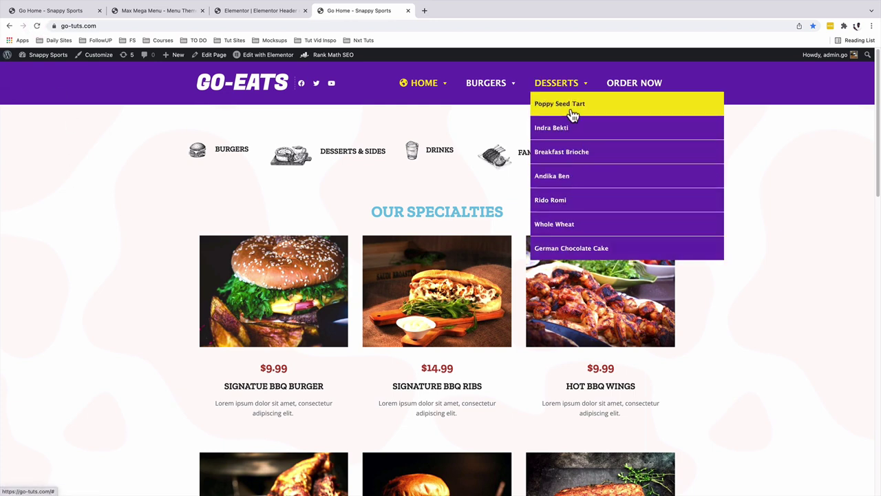
click(145, 10)
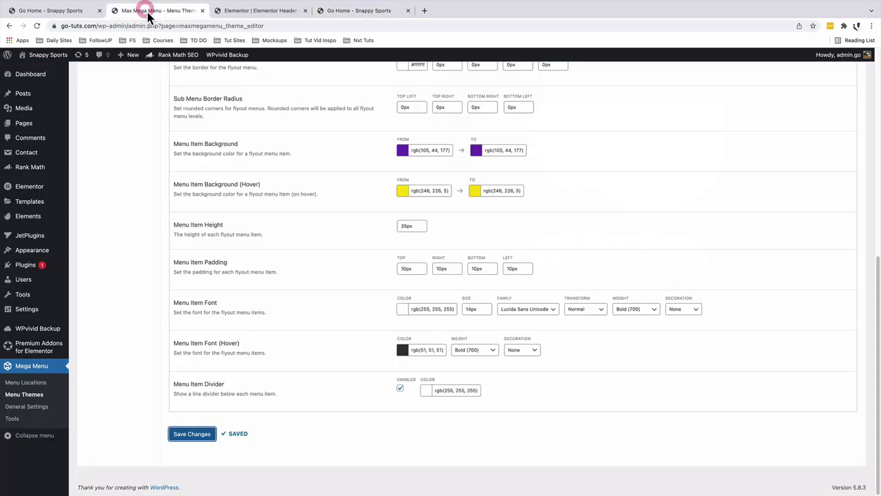
Set the flyout Sub Menu Width to 250px.
scroll(282, 166, up, 6)
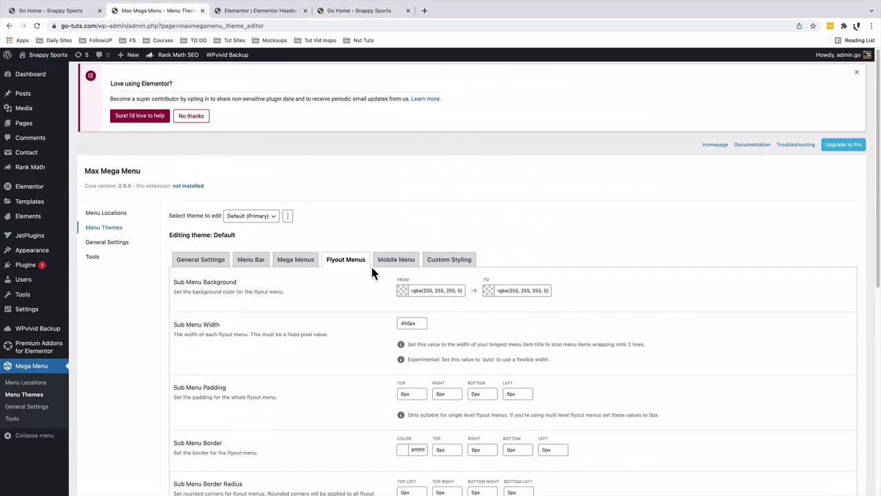
click(403, 323)
key(BackSpace)
text(2)
Examine the flyout menu item background, hover, font and divider settings alongside the DESSERTS dropdown on the live page.
scroll(640, 339, down, 4)
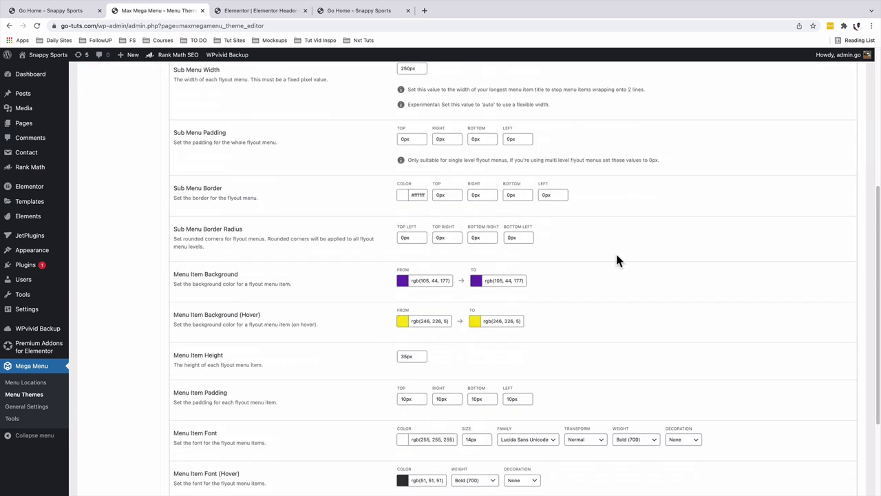
scroll(616, 256, down, 1)
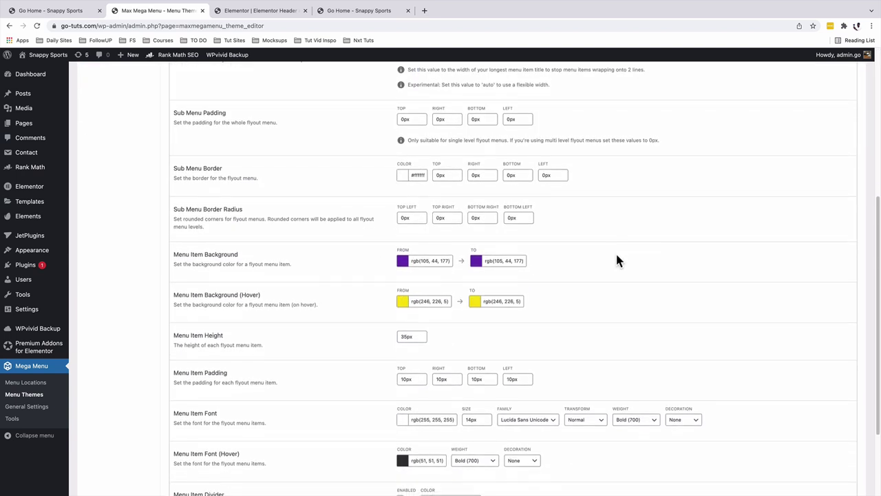
scroll(617, 259, down, 1)
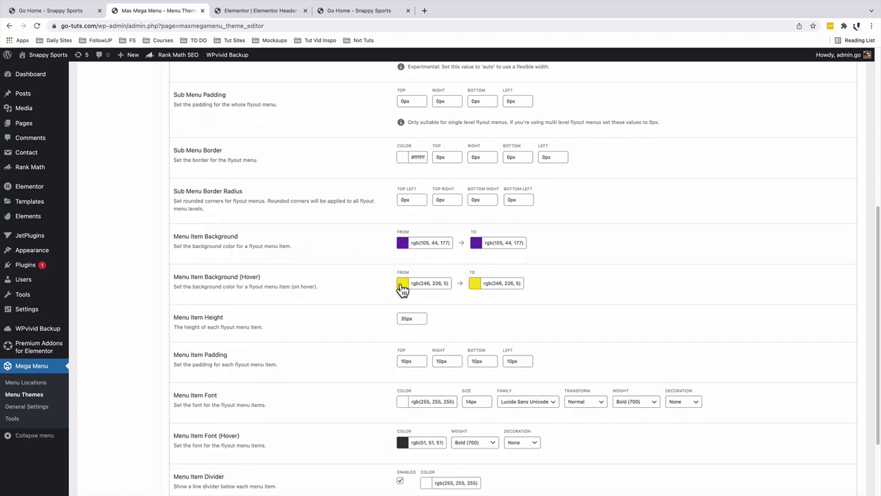
click(348, 12)
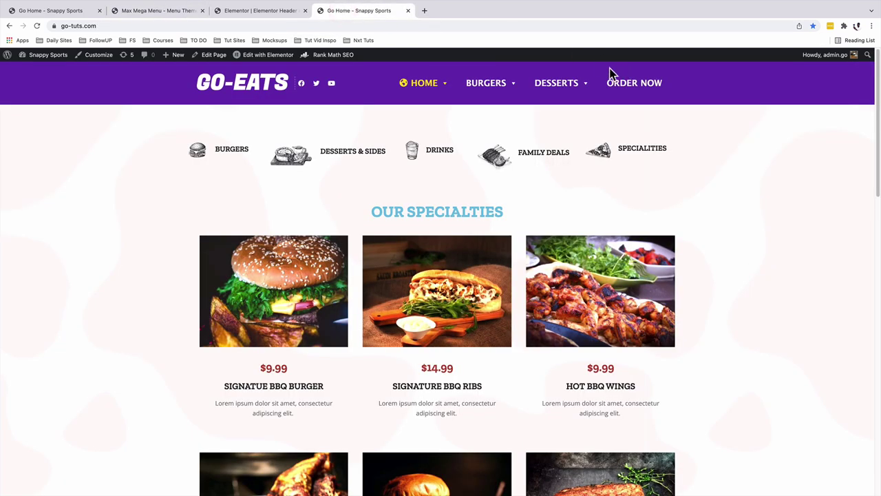
mouse_move(584, 84)
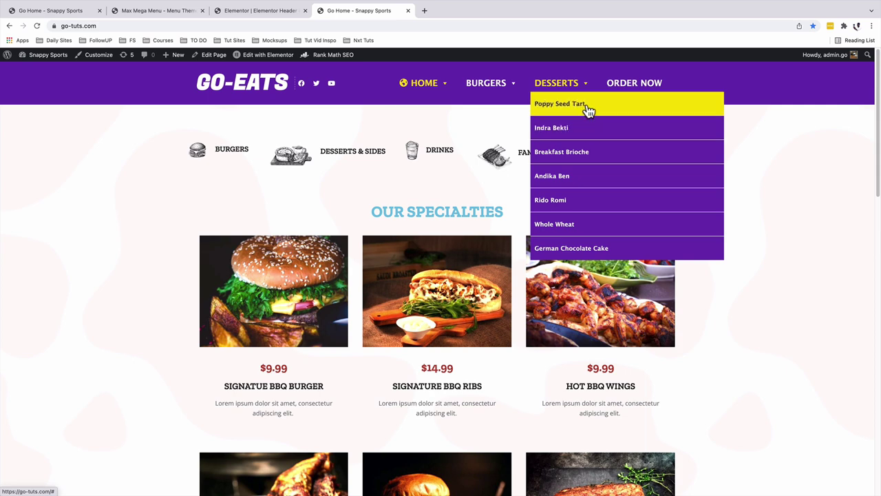
click(144, 10)
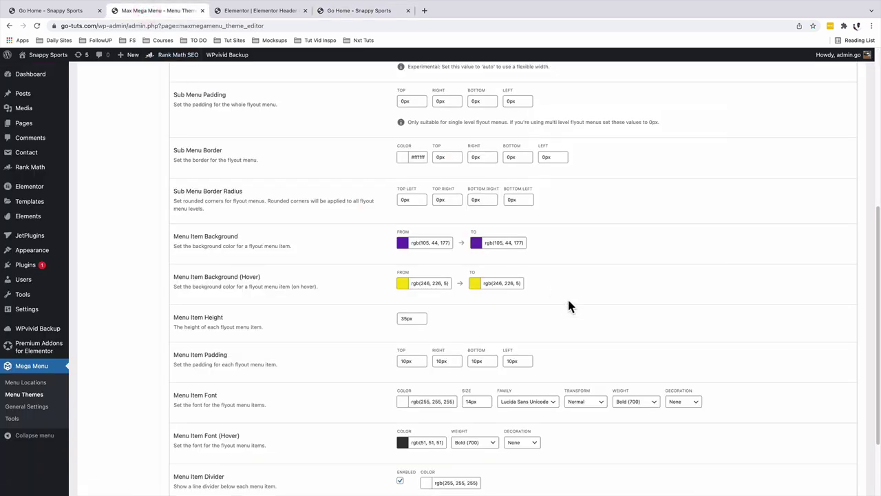
scroll(567, 297, down, 1)
scroll(567, 294, down, 1)
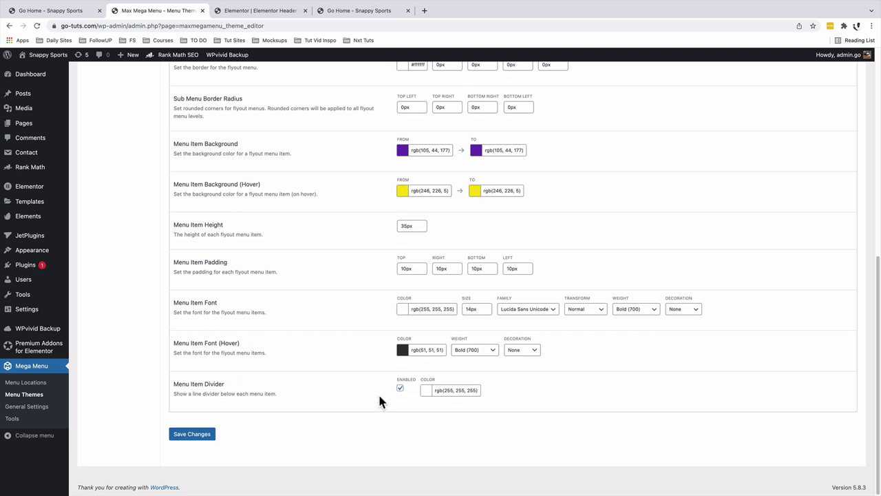
click(357, 11)
mouse_move(557, 82)
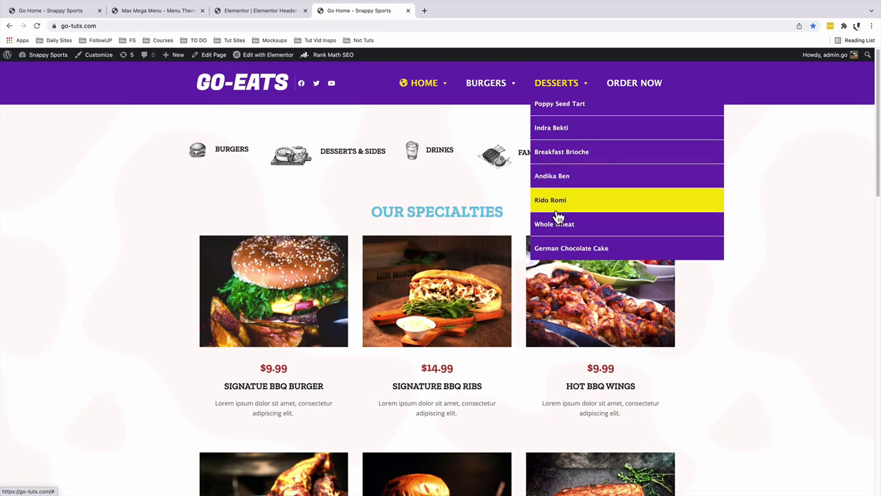
key(super+2)
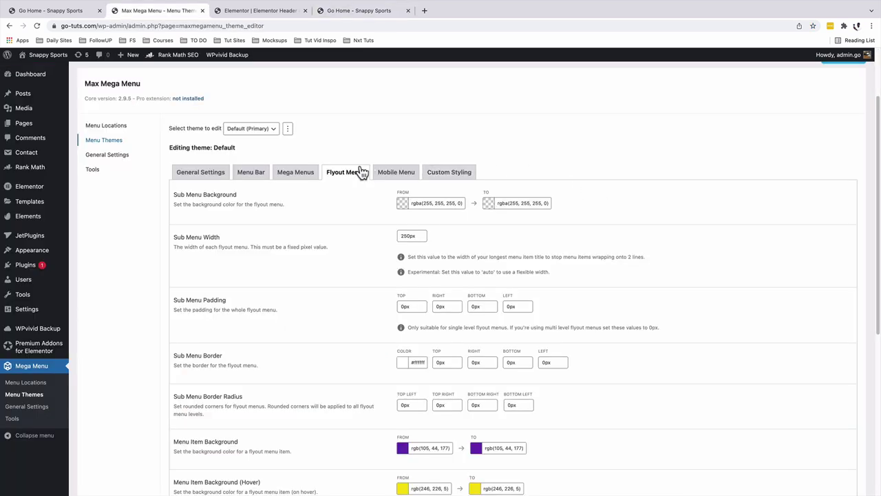
Examine the mobile menu's Responsive Breakpoint and Toggle Bar Designer settings alongside the tablet preview of the live page.
click(395, 173)
scroll(442, 206, down, 1)
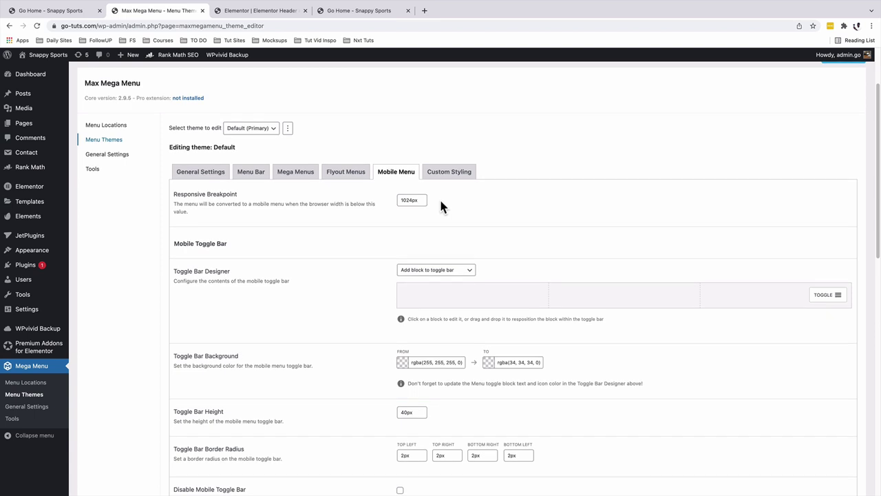
scroll(660, 251, down, 2)
scroll(681, 244, down, 3)
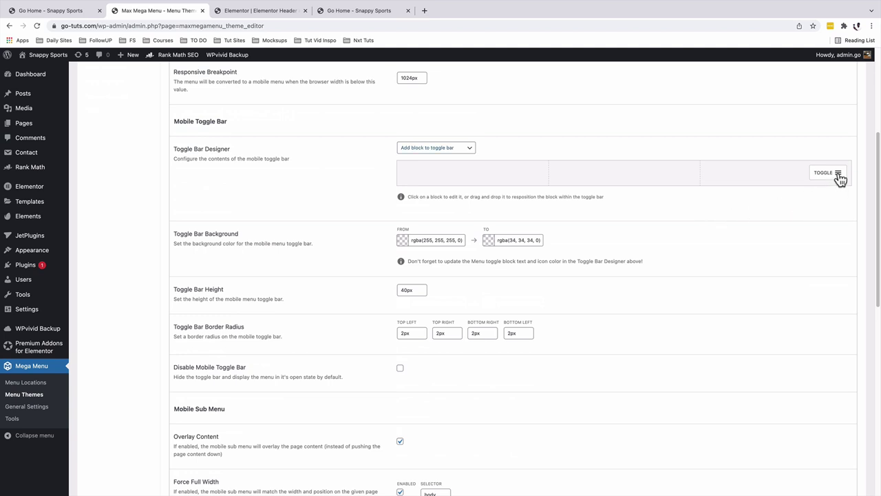
drag(834, 177, 758, 178)
key(super+4)
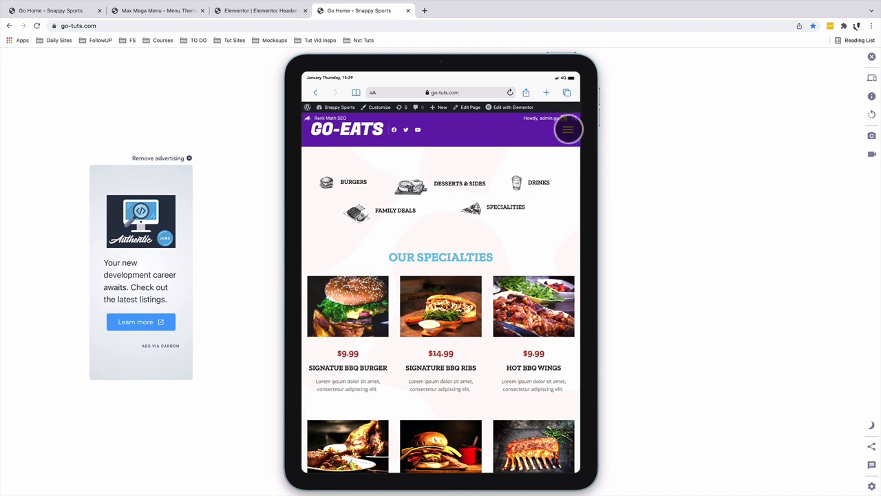
click(138, 12)
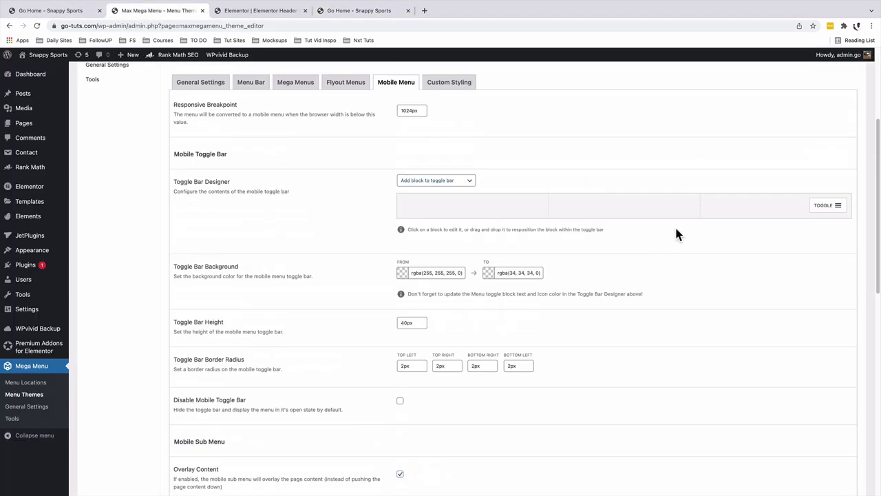
Open the toggle block in the Toggle Bar Designer and examine its color, size and label settings.
scroll(676, 230, down, 2)
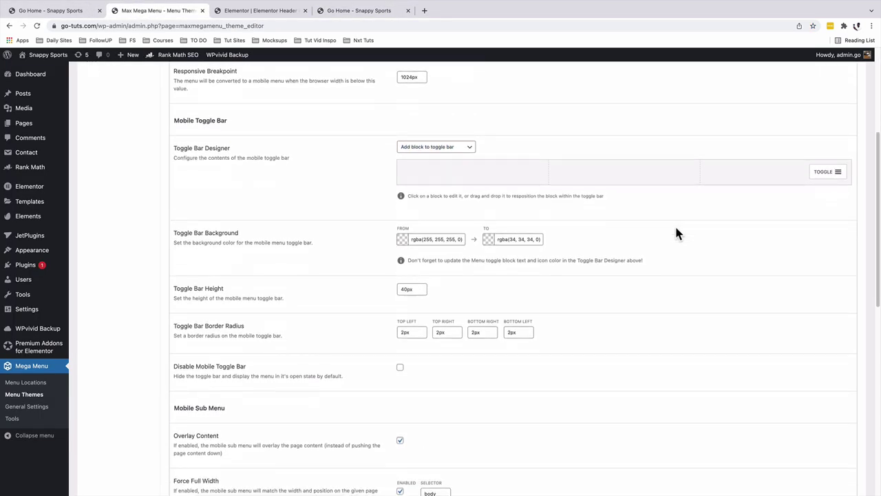
scroll(676, 233, up, 1)
click(826, 184)
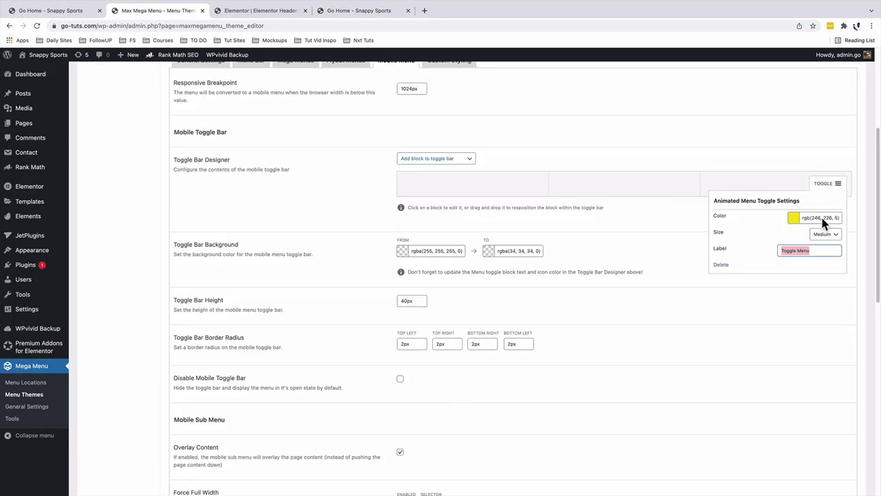
click(836, 183)
click(836, 184)
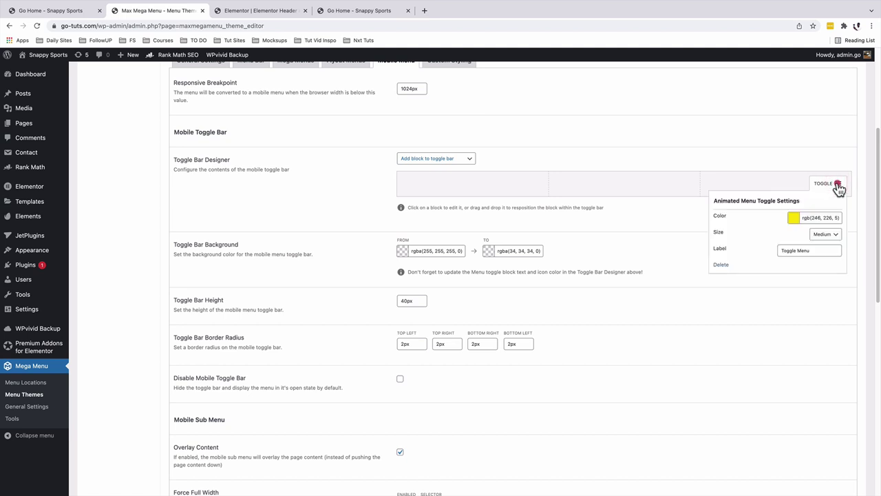
click(823, 234)
click(825, 234)
Disable Overlay Content for the mobile sub menu and enable it again.
scroll(600, 255, down, 5)
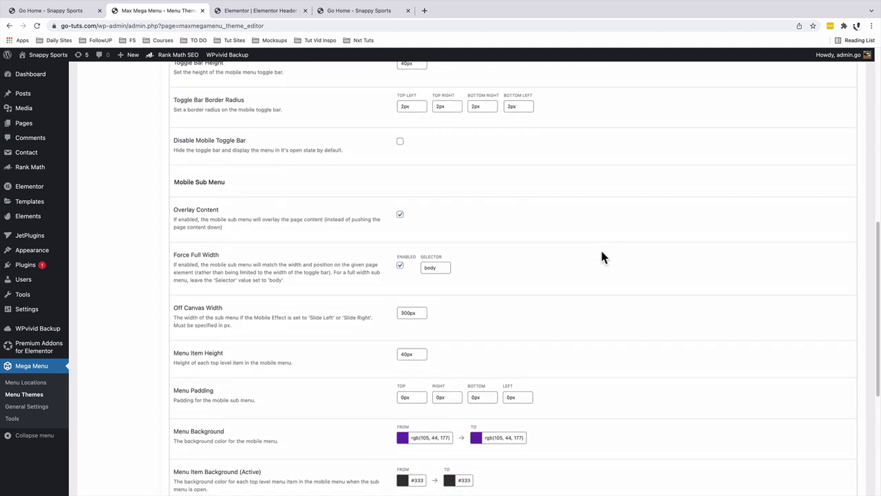
scroll(481, 220, down, 1)
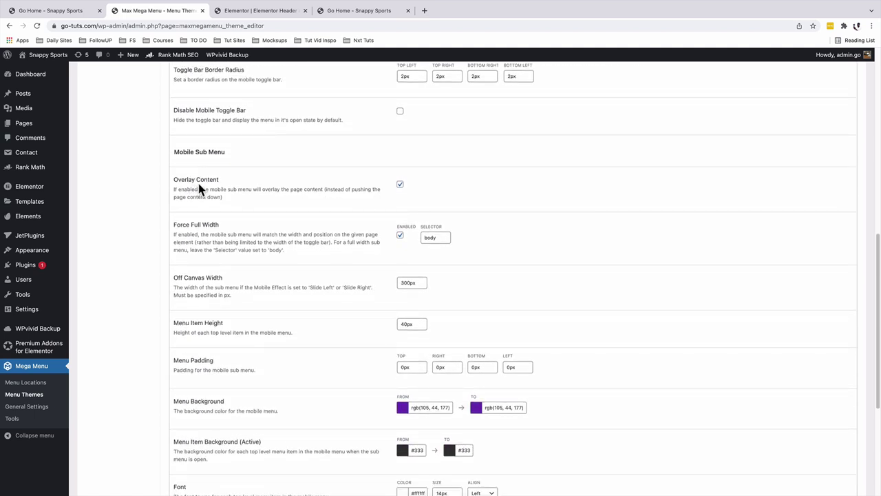
click(401, 187)
scroll(385, 201, up, 2)
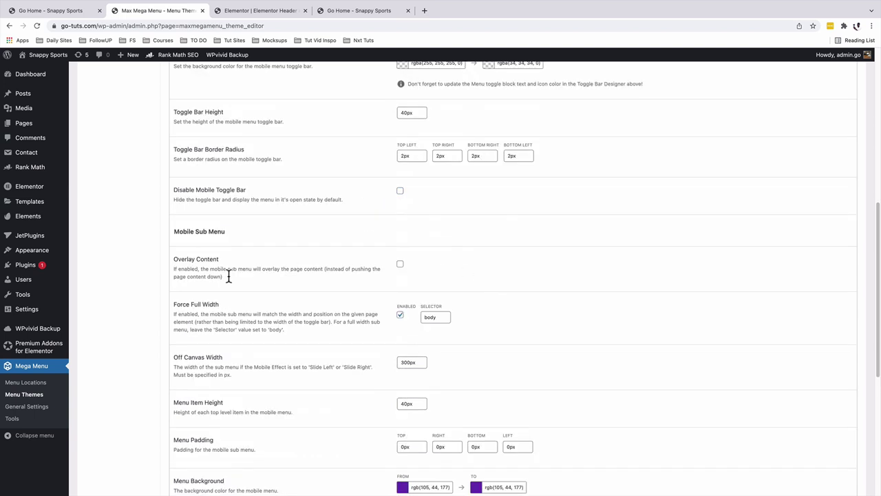
click(400, 266)
Review the remaining mobile sub menu settings down to Mega Menu Columns and save the theme changes.
scroll(537, 336, down, 5)
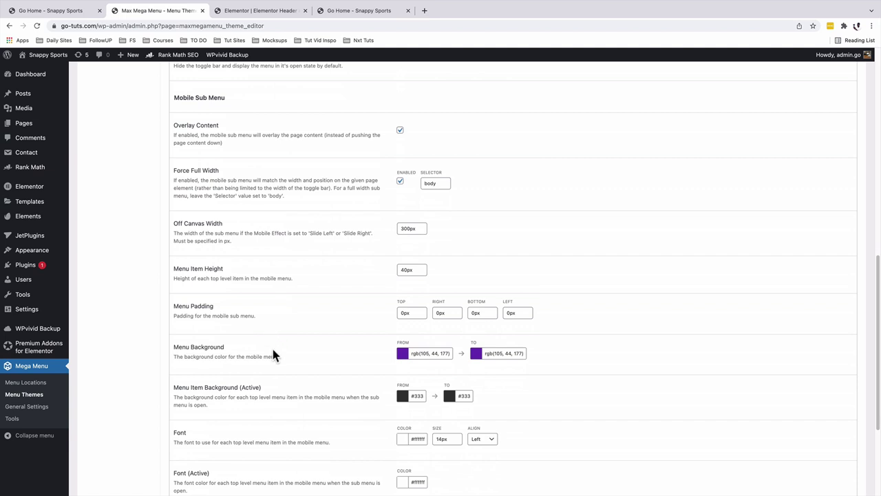
scroll(337, 365, down, 5)
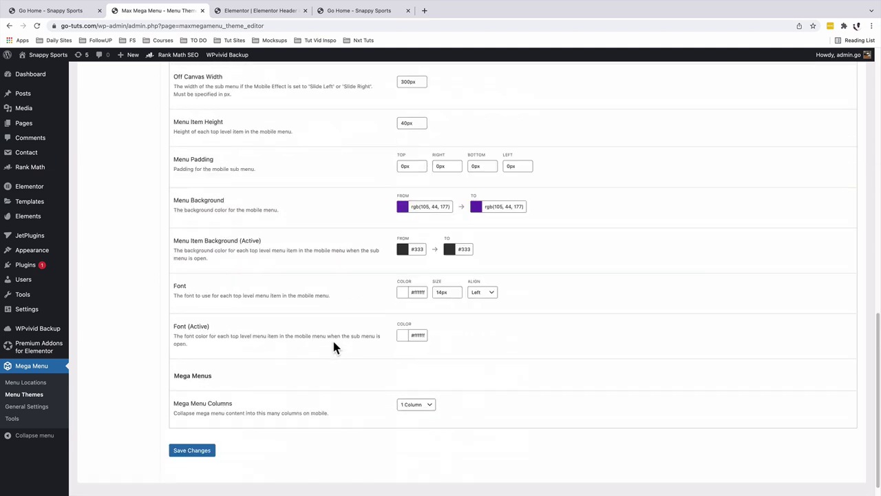
click(187, 451)
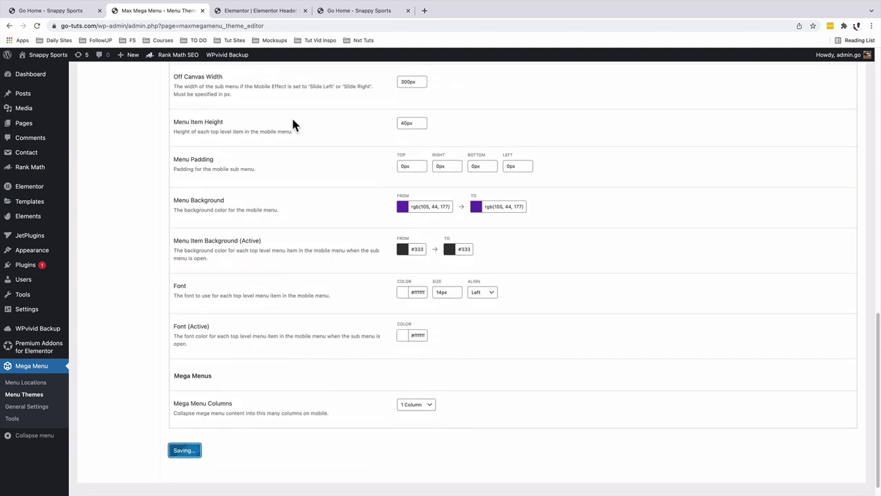
click(254, 10)
key(ctrl+shift+Tab)
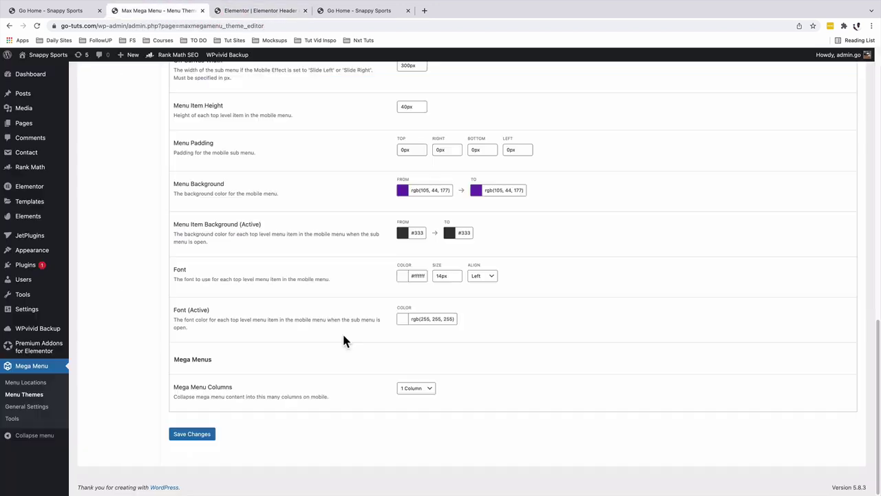
click(189, 435)
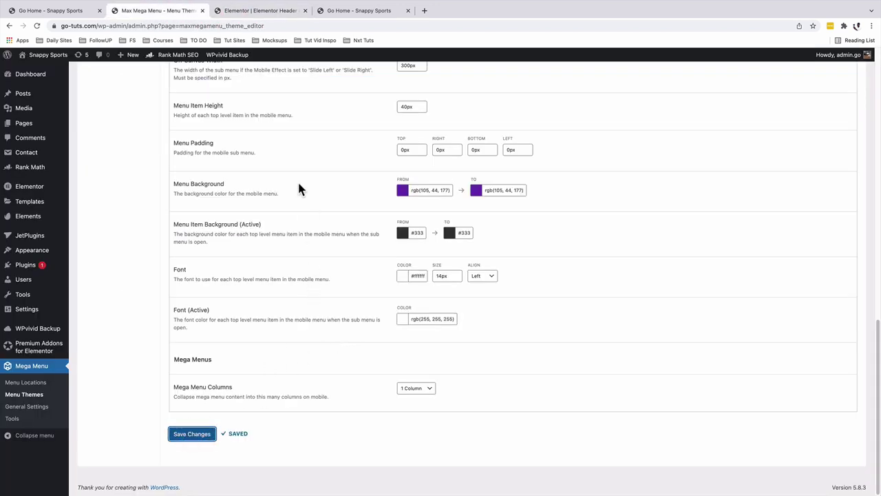
Check the toggle menu in the phone preview and the HOME mega menu on the desktop version of the live page.
key(ctrl+Tab)
key(ctrl+Tab)
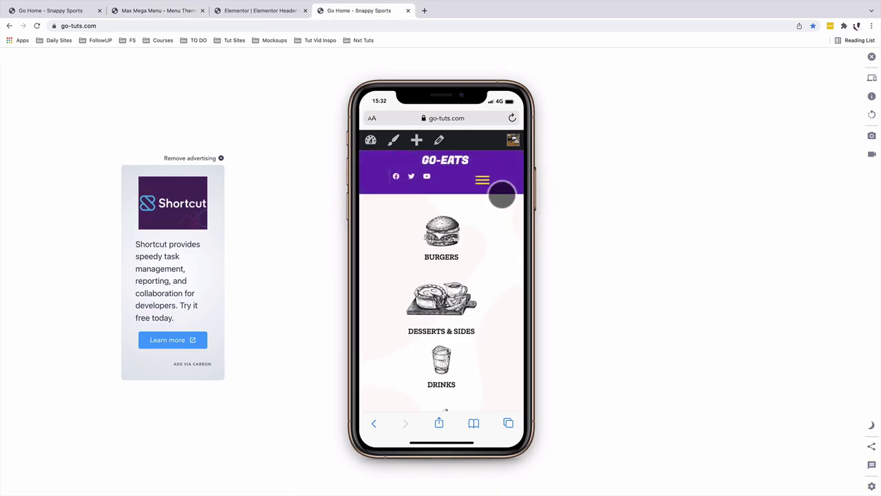
click(483, 181)
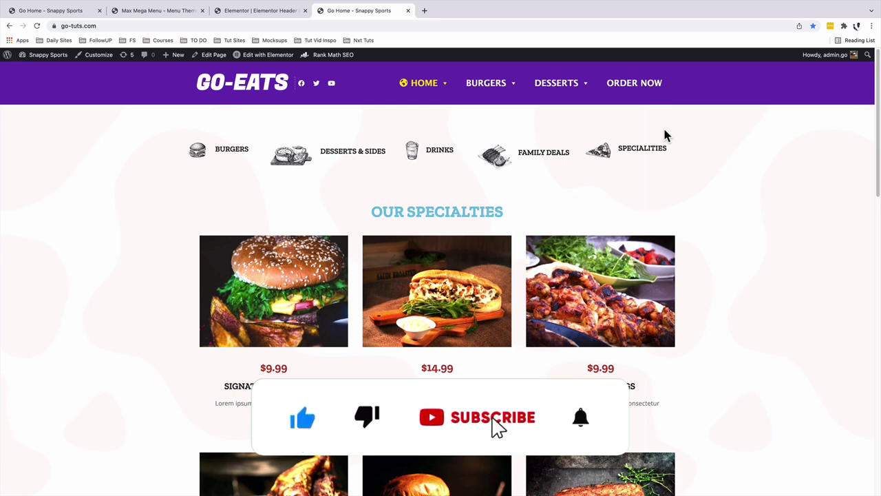
mouse_move(432, 90)
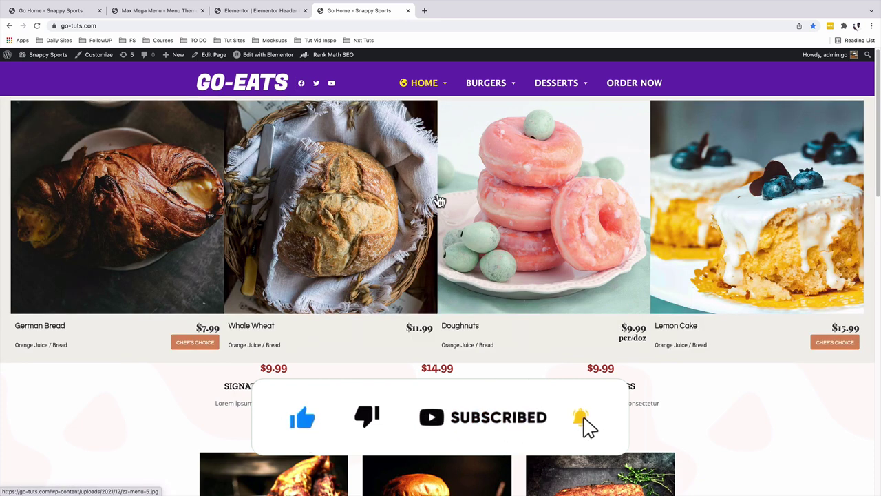